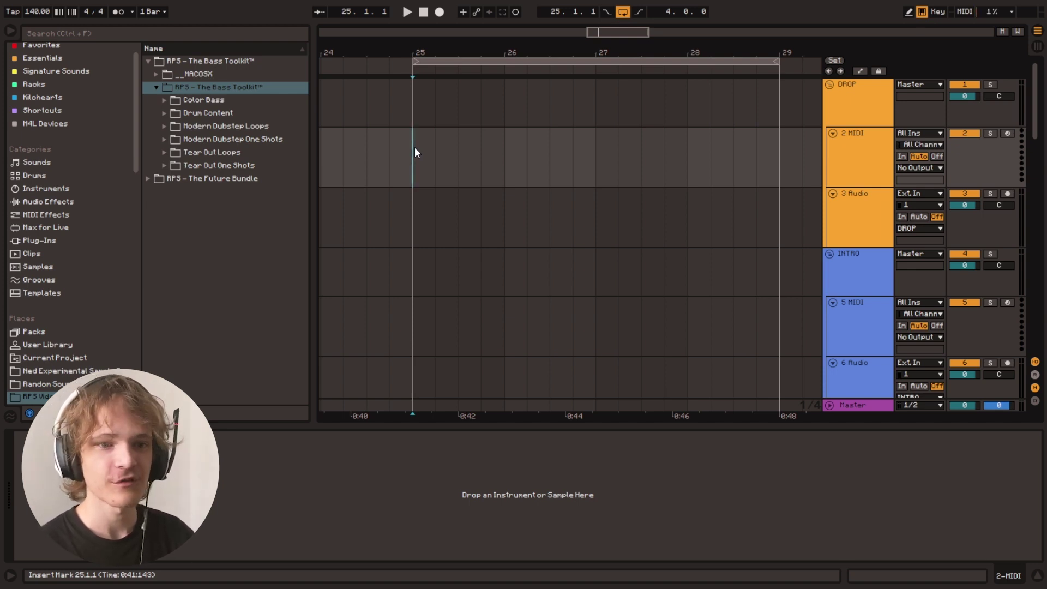
# Step: Collapse the INTRO and MIDSECTION groups and bring the Drums group's first audio track into focus at bar 25
pyautogui.scroll(-1, 600, 202)
pyautogui.click(830, 241)
pyautogui.click(828, 253)
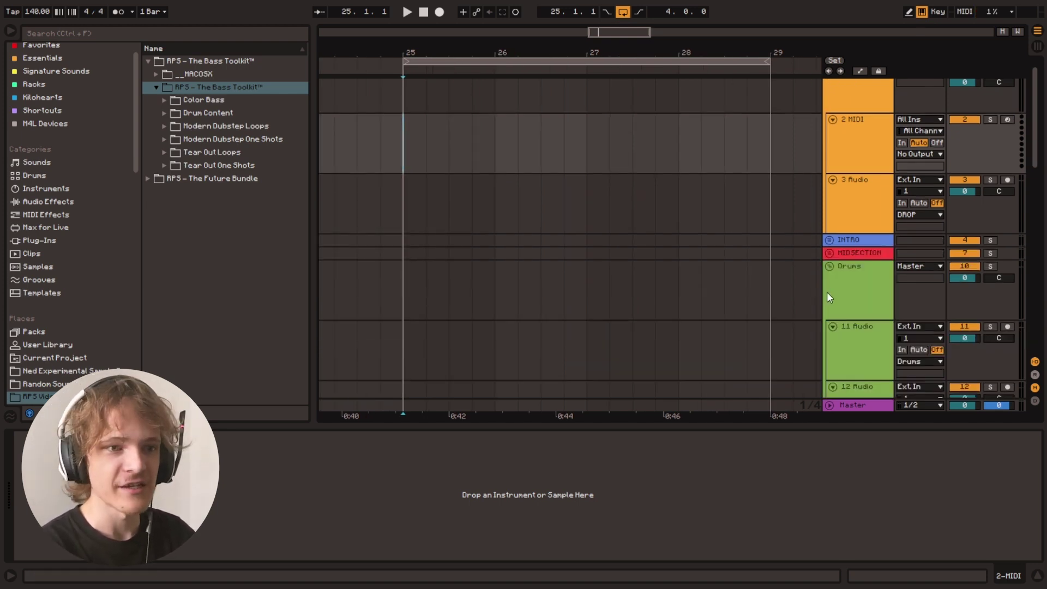
pyautogui.scroll(-2, 433, 280)
pyautogui.click(411, 280)
pyautogui.click(410, 323)
pyautogui.scroll(-3, 410, 323)
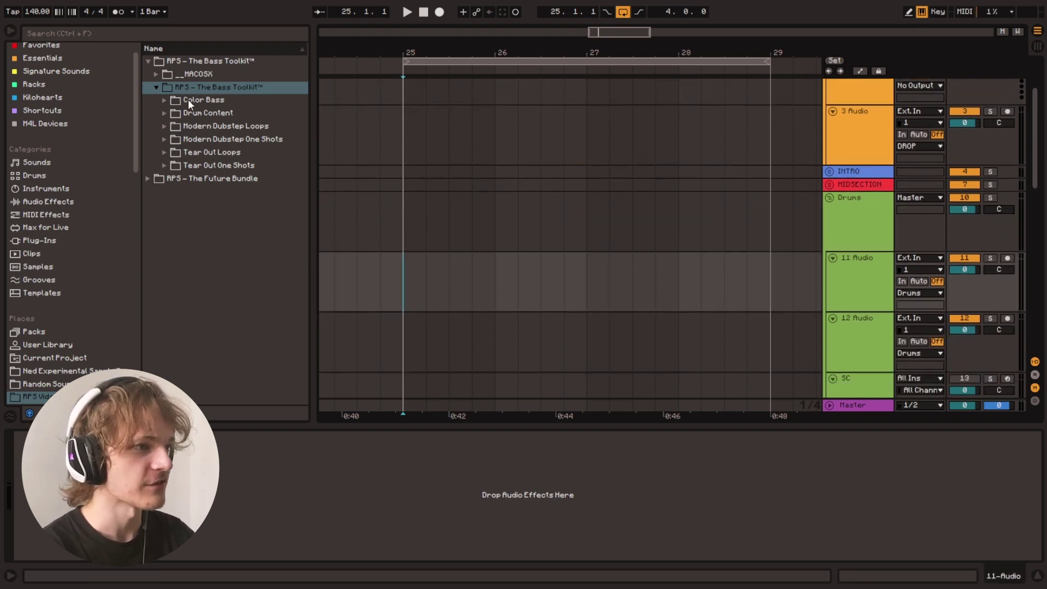
# Step: Place the Lost Kick D# sample from the Drum Content kicks on the first Drums audio track at bar 25
pyautogui.click(164, 113)
pyautogui.click(405, 274)
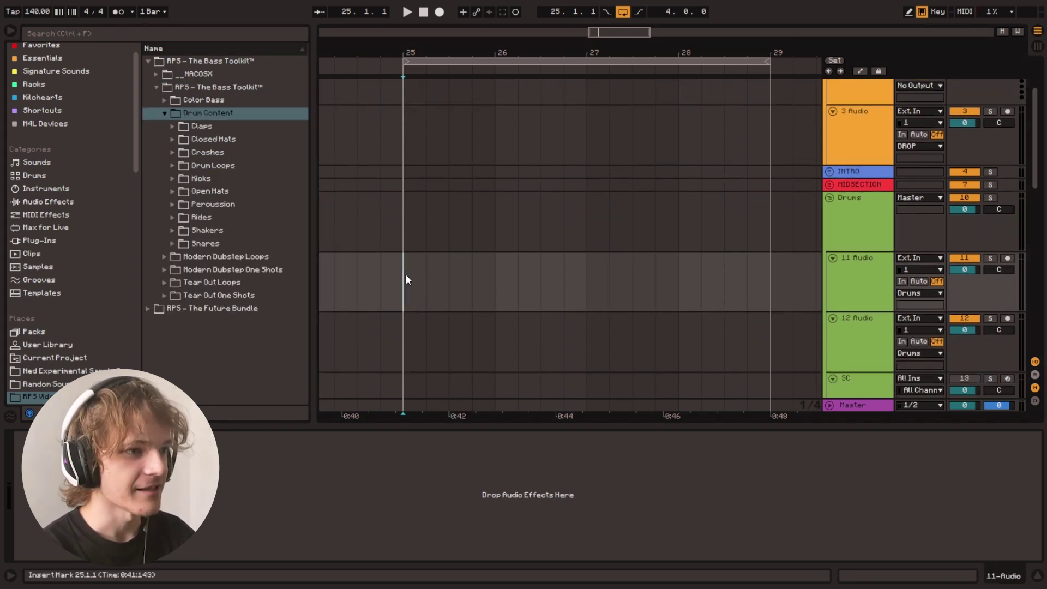
pyautogui.scroll(-1, 405, 274)
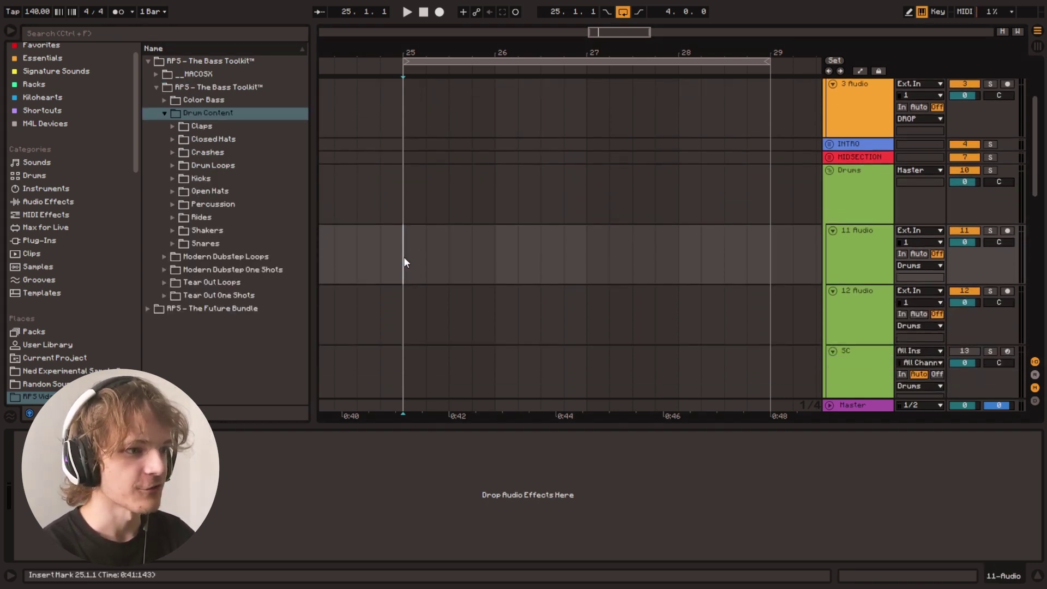
pyautogui.click(173, 179)
pyautogui.scroll(-3, 226, 240)
pyautogui.click(224, 227)
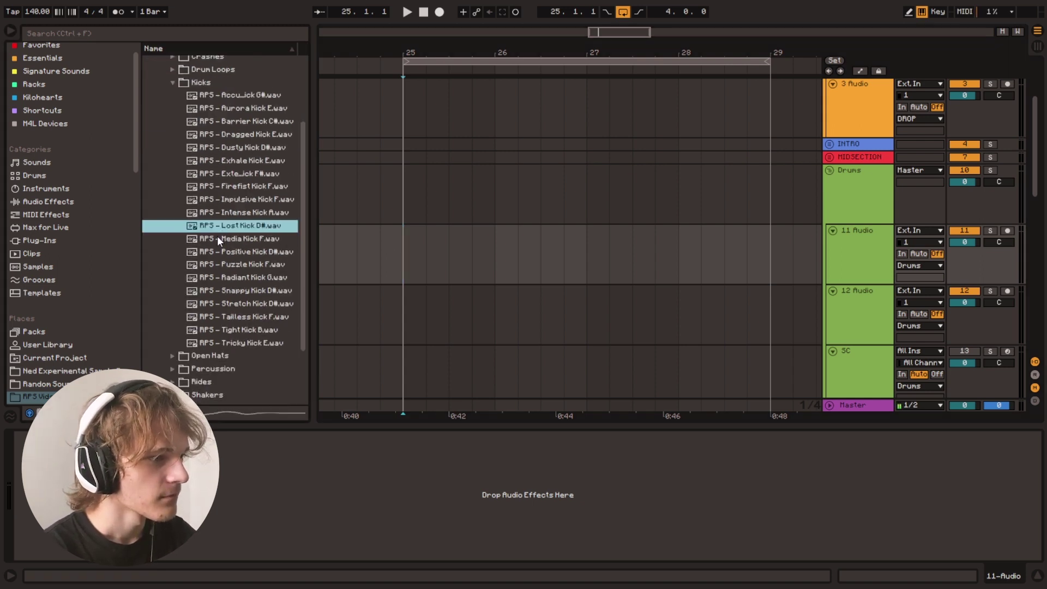
pyautogui.moveTo(217, 235); pyautogui.dragTo(400, 258)
pyautogui.moveTo(595, 41); pyautogui.dragTo(596, 53)
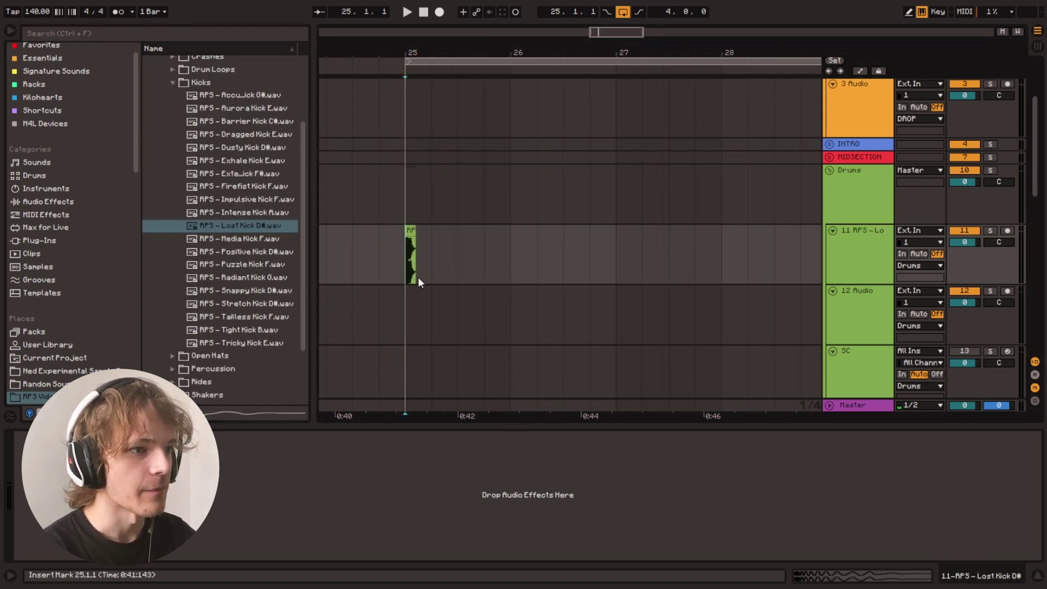
pyautogui.moveTo(418, 276); pyautogui.dragTo(456, 254)
pyautogui.click(401, 267)
# Step: Audition the clap samples in the Drum Content folder, from Aggro Clap down to Trouble Clap
pyautogui.scroll(2, 176, 125)
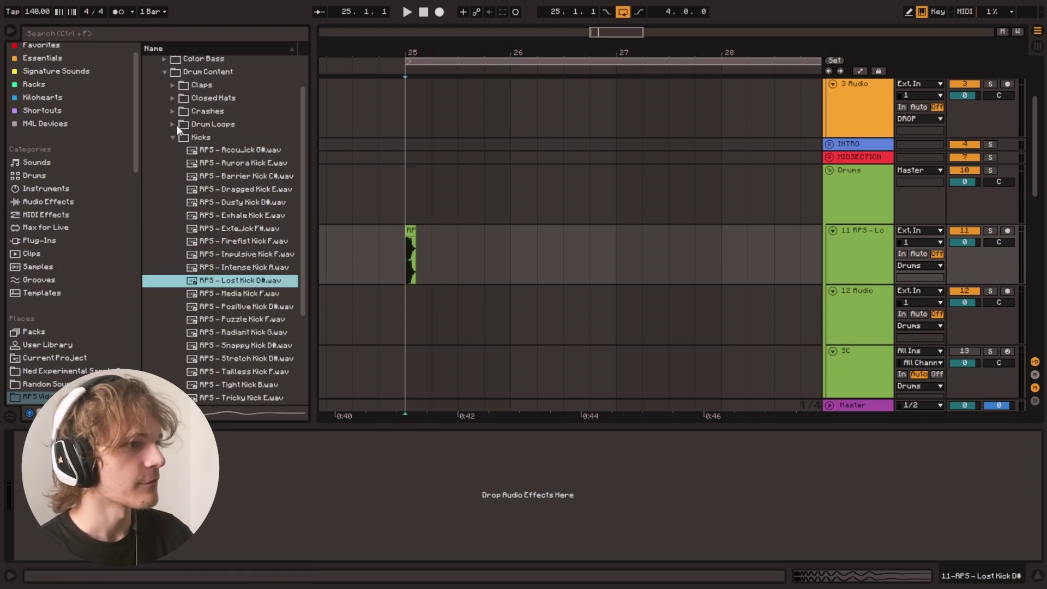
pyautogui.click(173, 136)
pyautogui.click(173, 126)
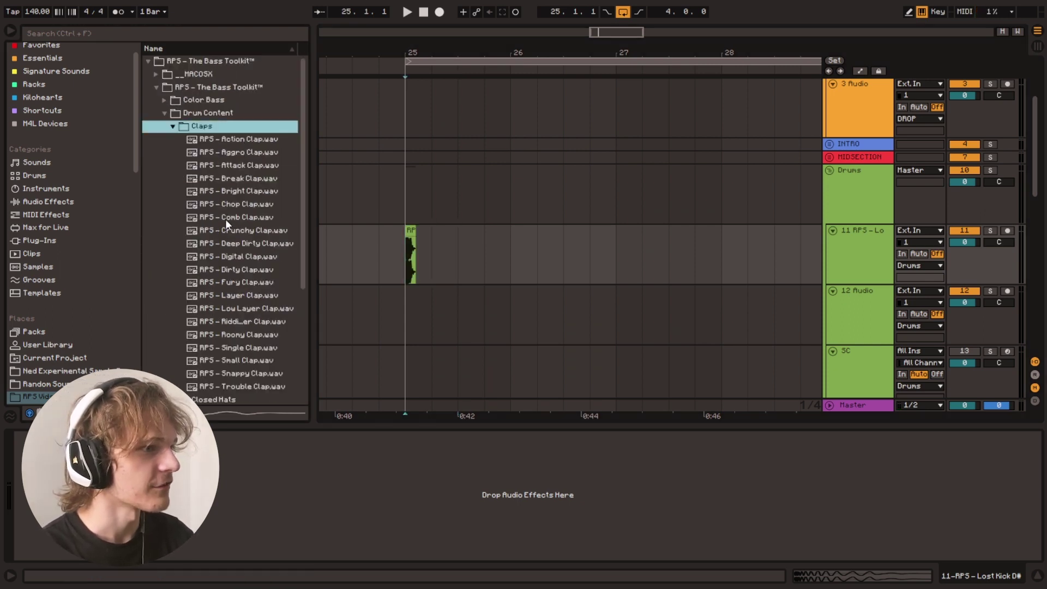
pyautogui.click(224, 282)
pyautogui.click(237, 189)
pyautogui.press('Up')
pyautogui.press('Up')
pyautogui.press('Up')
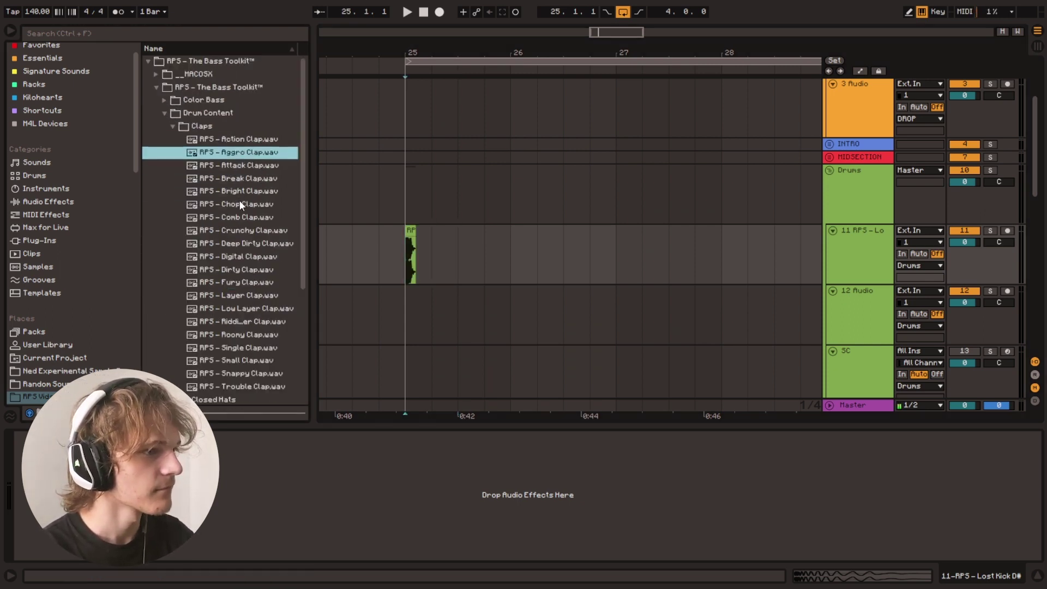
pyautogui.click(242, 257)
pyautogui.press('Down')
pyautogui.press('Down')
pyautogui.press('Down')
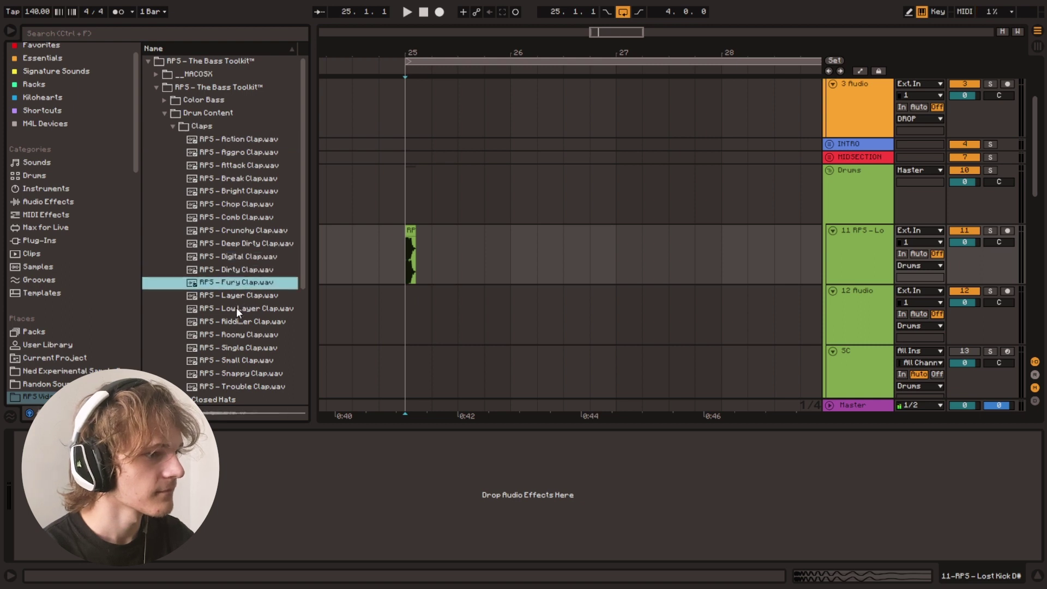
pyautogui.press('Down')
pyautogui.press('Down')
pyautogui.press('Down')
pyautogui.press('Down')
pyautogui.press('Down')
pyautogui.press('Down')
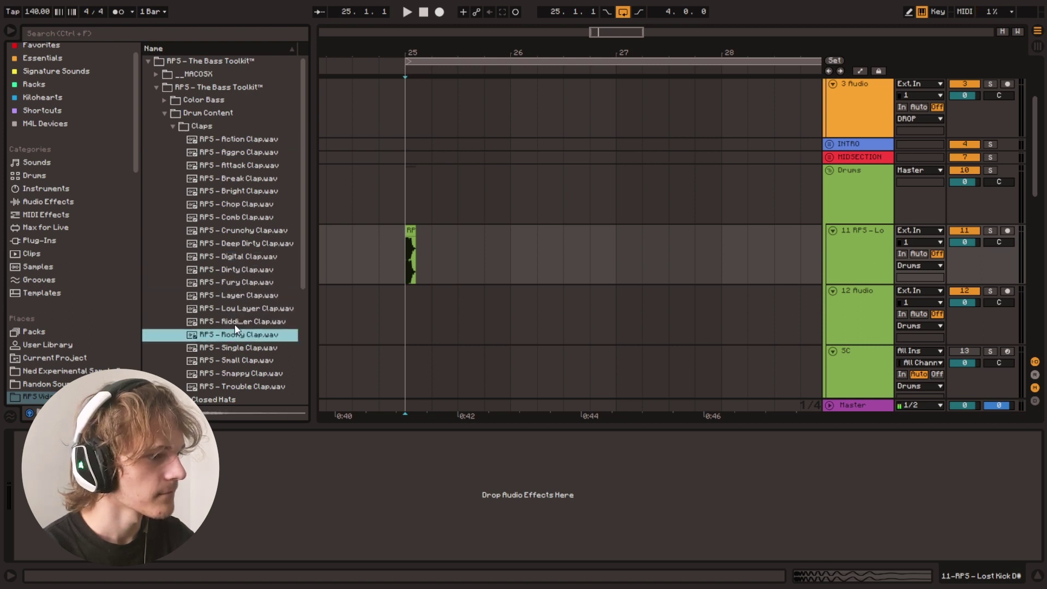
pyautogui.press('Down')
# Step: Audition the snare samples and place Peak Snare F# on the second Drums audio track at beat 3 of bar 25
pyautogui.scroll(-2, 185, 331)
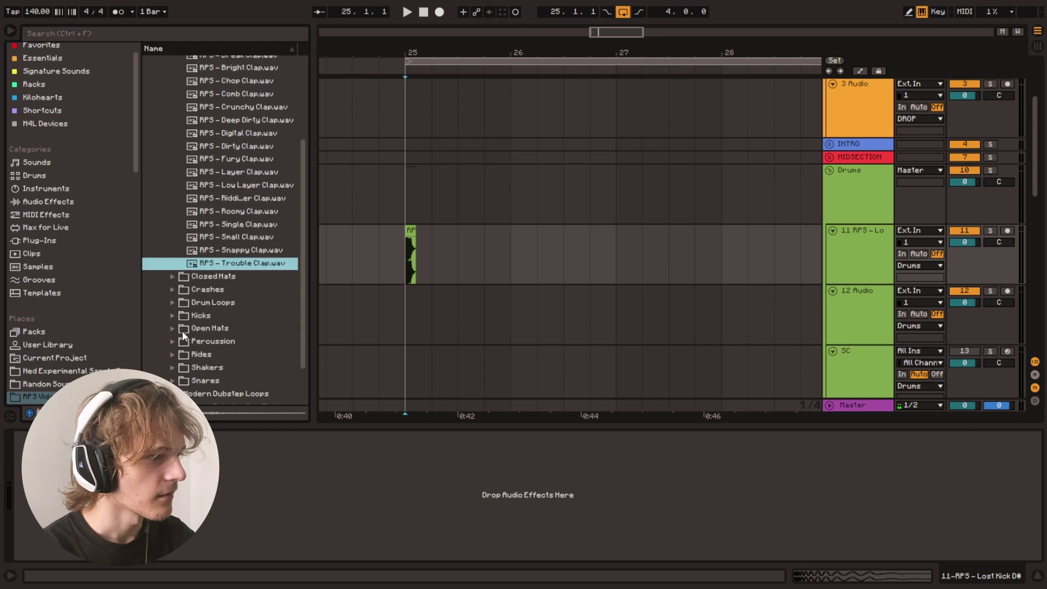
pyautogui.click(173, 381)
pyautogui.scroll(-6, 205, 281)
pyautogui.click(212, 289)
pyautogui.press('Up')
pyautogui.press('Up')
pyautogui.press('Up')
pyautogui.press('Up')
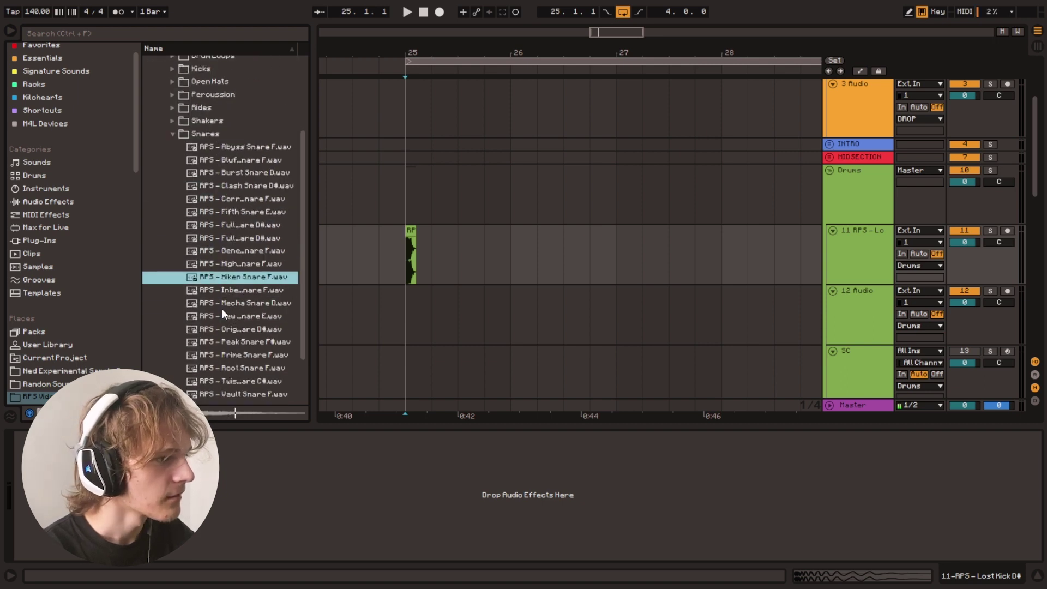
pyautogui.press('Down')
pyautogui.scroll(-2, 222, 314)
pyautogui.click(225, 257)
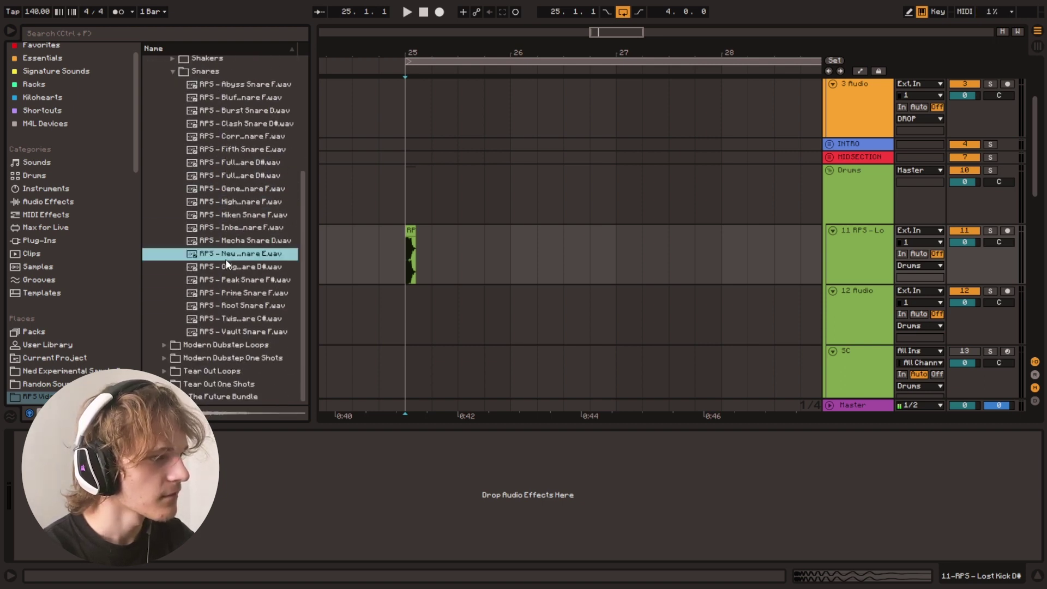
pyautogui.press('Down')
pyautogui.press('Down')
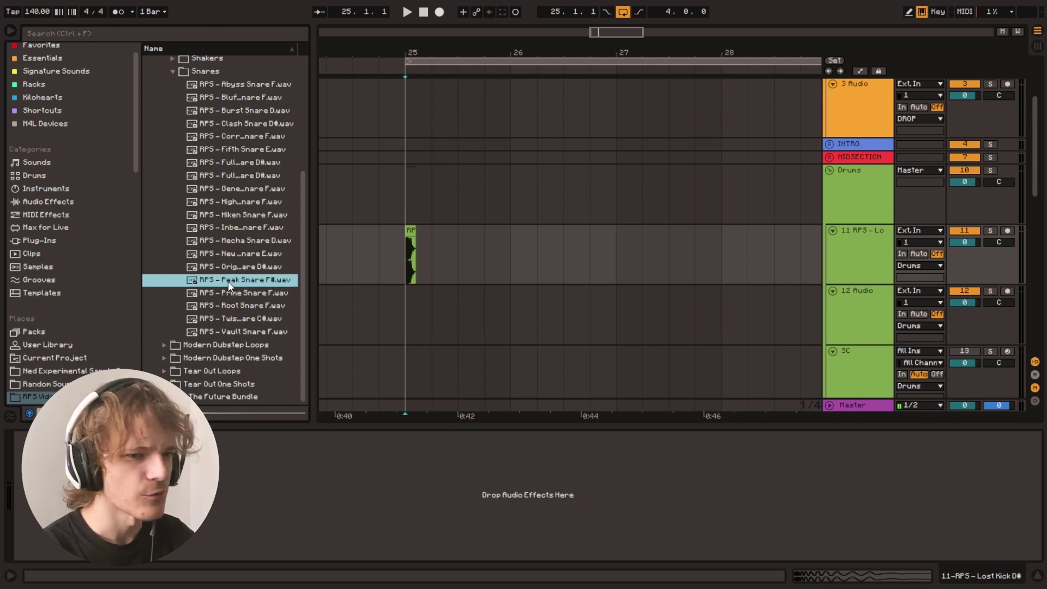
pyautogui.moveTo(228, 282); pyautogui.dragTo(510, 264)
# Step: Play the kick and snare pattern, then duplicate bar 25 on both tracks three times to fill bars 25 to 28
pyautogui.click(404, 311)
pyautogui.press('space')
pyautogui.press('space')
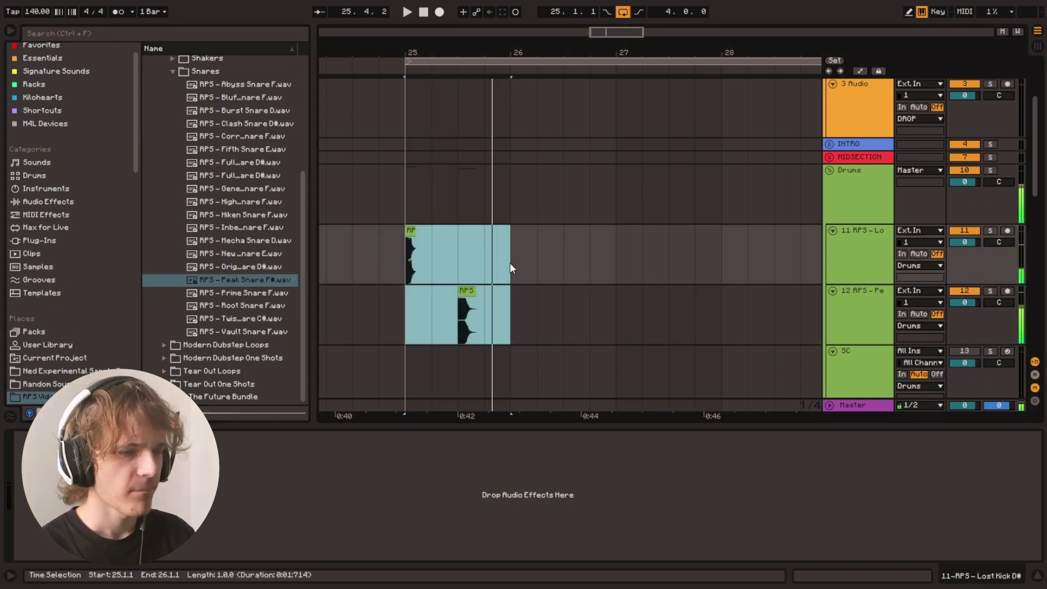
pyautogui.moveTo(505, 53); pyautogui.dragTo(462, 30)
pyautogui.hotkey('ctrl', 'd')
pyautogui.hotkey('ctrl', 'd')
pyautogui.hotkey('ctrl', 'd')
# Step: Insert a new audio track below the snare track and return to the sample pack folder
pyautogui.scroll(-3, 861, 241)
pyautogui.hotkey('ctrl', 't')
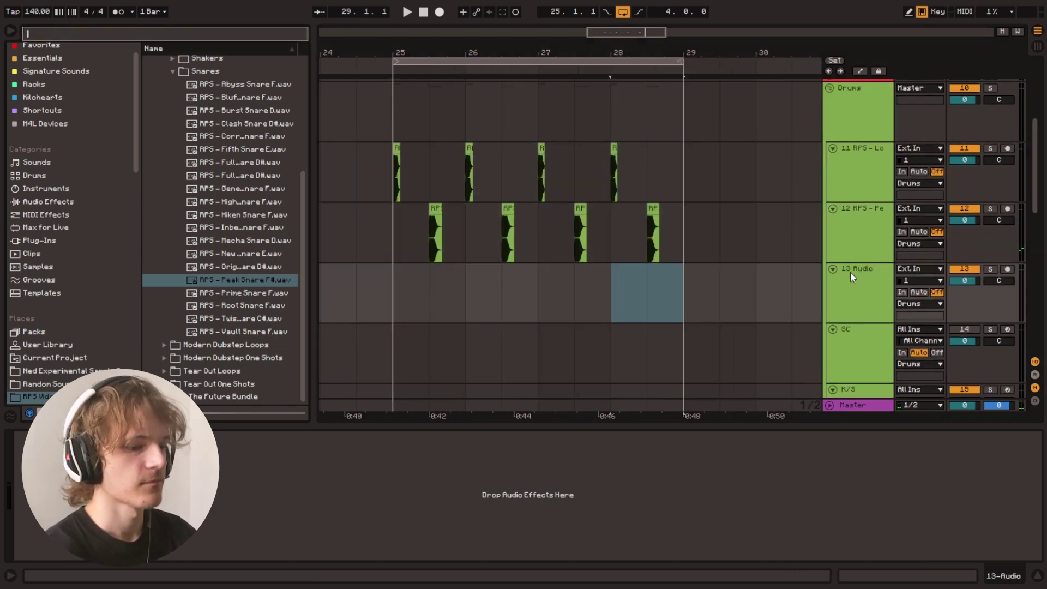
pyautogui.hotkey('ctrl', 'f')
pyautogui.click(36, 396)
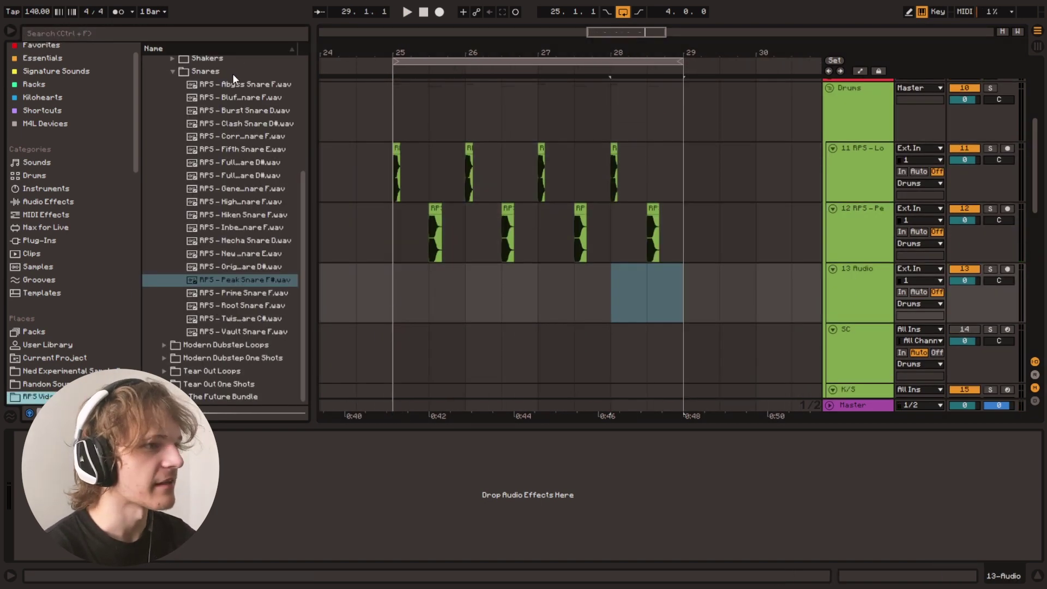
# Step: Audition the closed hats and place the Grey Closed Hat sample on the new audio track at bar 25
pyautogui.scroll(2, 294, 81)
pyautogui.click(174, 142)
pyautogui.click(176, 140)
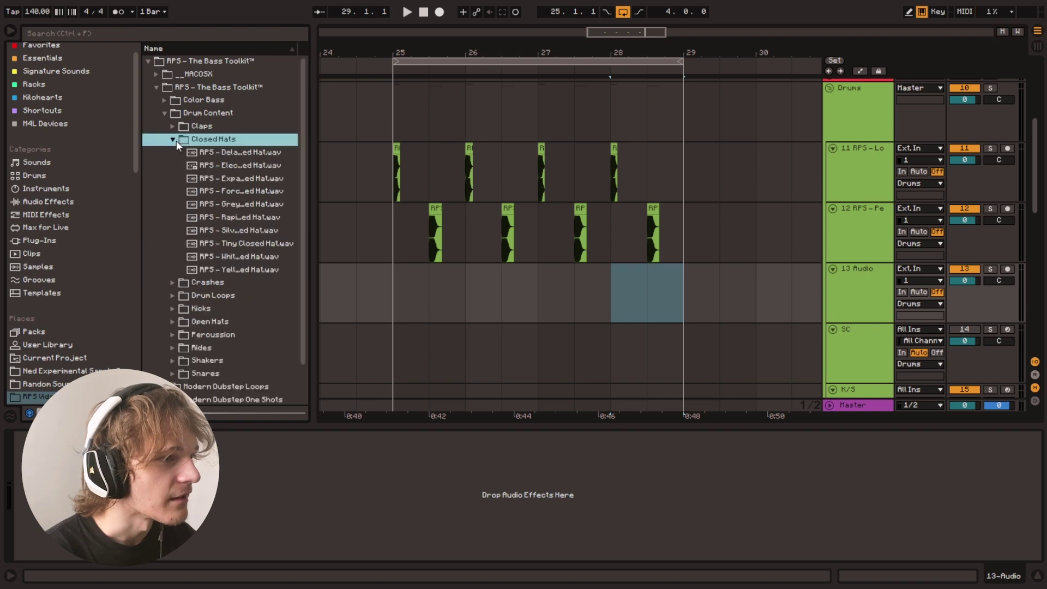
pyautogui.click(216, 219)
pyautogui.press('Down')
pyautogui.press('Down')
pyautogui.press('Up')
pyautogui.press('Up')
pyautogui.press('Up')
pyautogui.press('Up')
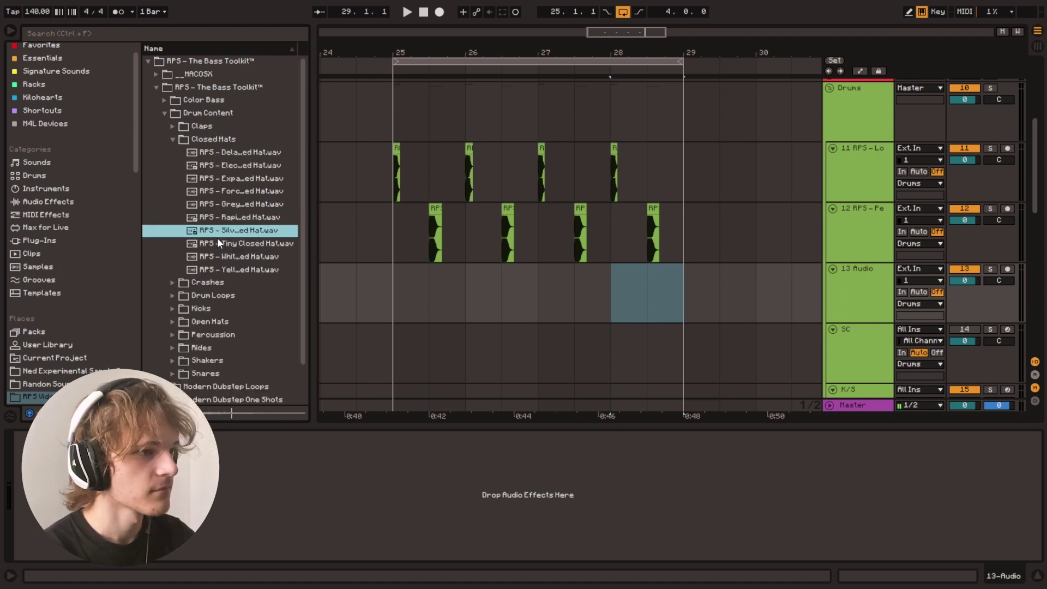
pyautogui.moveTo(224, 206); pyautogui.dragTo(391, 293)
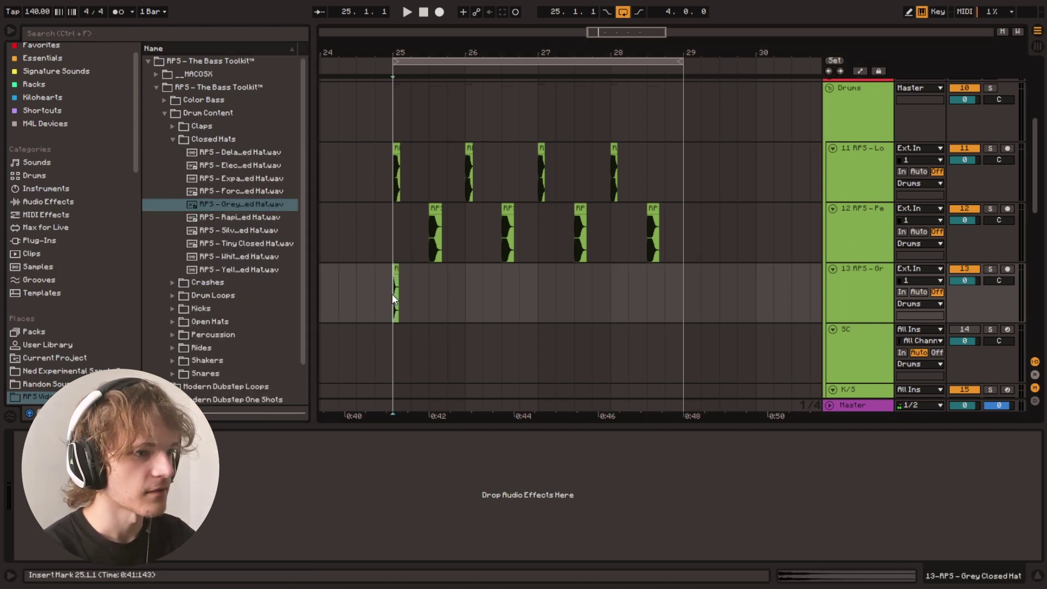
# Step: Duplicate the closed hat on every beat through bar 28
pyautogui.hotkey('ctrl', 'd')
pyautogui.hotkey('ctrl', 'd')
pyautogui.hotkey('ctrl', 'd')
pyautogui.hotkey('ctrl', 'd')
pyautogui.hotkey('ctrl', 'd')
pyautogui.hotkey('ctrl', 'd')
pyautogui.hotkey('ctrl', 'd')
pyautogui.hotkey('ctrl', 'd')
pyautogui.hotkey('ctrl', 'd')
pyautogui.hotkey('ctrl', 'd')
pyautogui.hotkey('ctrl', 'd')
pyautogui.hotkey('ctrl', 'd')
pyautogui.hotkey('ctrl', 'd')
pyautogui.hotkey('ctrl', 'd')
pyautogui.hotkey('ctrl', 'd')
pyautogui.click(388, 293)
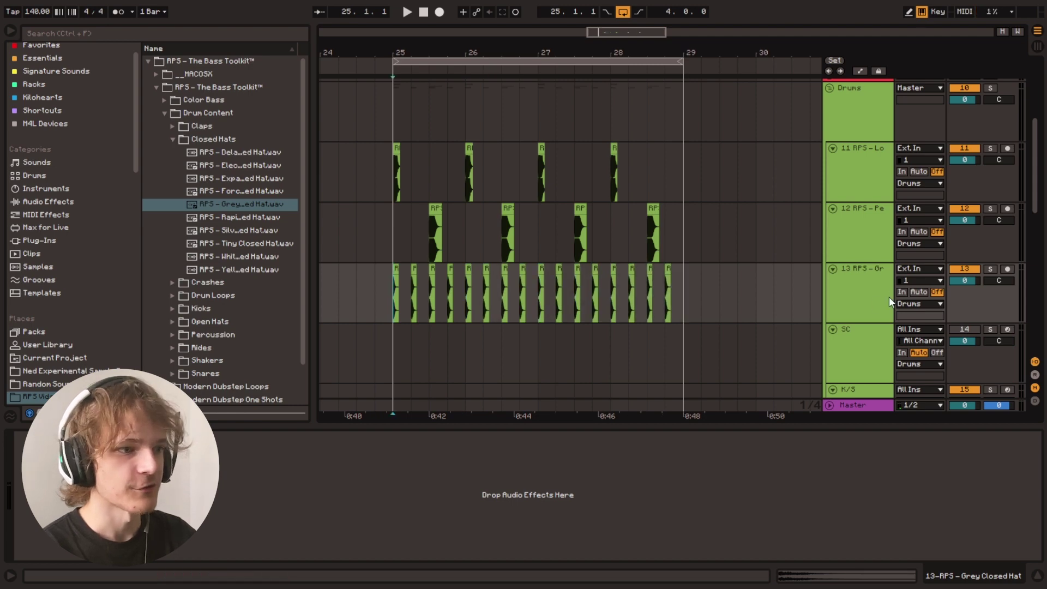
# Step: Add an audio track below the hats and place the Gray Ride sample on it at bar 25
pyautogui.click(862, 301)
pyautogui.hotkey('ctrl', 't')
pyautogui.press('Left')
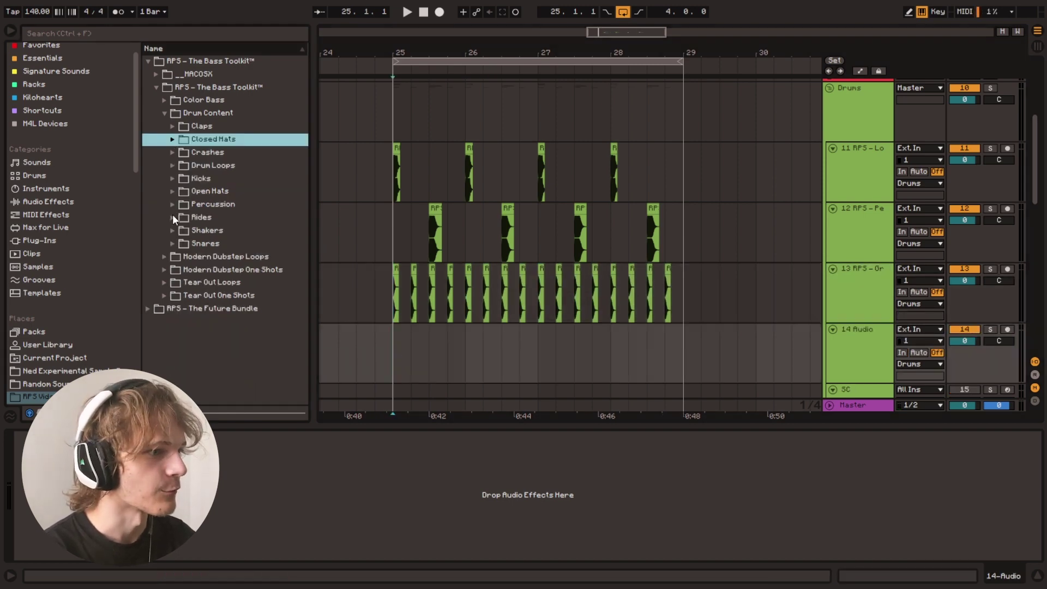
pyautogui.click(173, 217)
pyautogui.click(217, 269)
pyautogui.moveTo(229, 241); pyautogui.dragTo(396, 331)
# Step: Duplicate the Gray Ride clip on every beat until it fills bars 25 to 28
pyautogui.hotkey('ctrl', 'd')
pyautogui.hotkey('ctrl', 'd')
pyautogui.hotkey('ctrl', 'd')
pyautogui.hotkey('ctrl', 'd')
pyautogui.hotkey('ctrl', 'd')
pyautogui.hotkey('ctrl', 'd')
pyautogui.hotkey('ctrl', 'd')
pyautogui.hotkey('ctrl', 'd')
pyautogui.hotkey('ctrl', 'd')
pyautogui.hotkey('ctrl', 'd')
pyautogui.hotkey('ctrl', 'd')
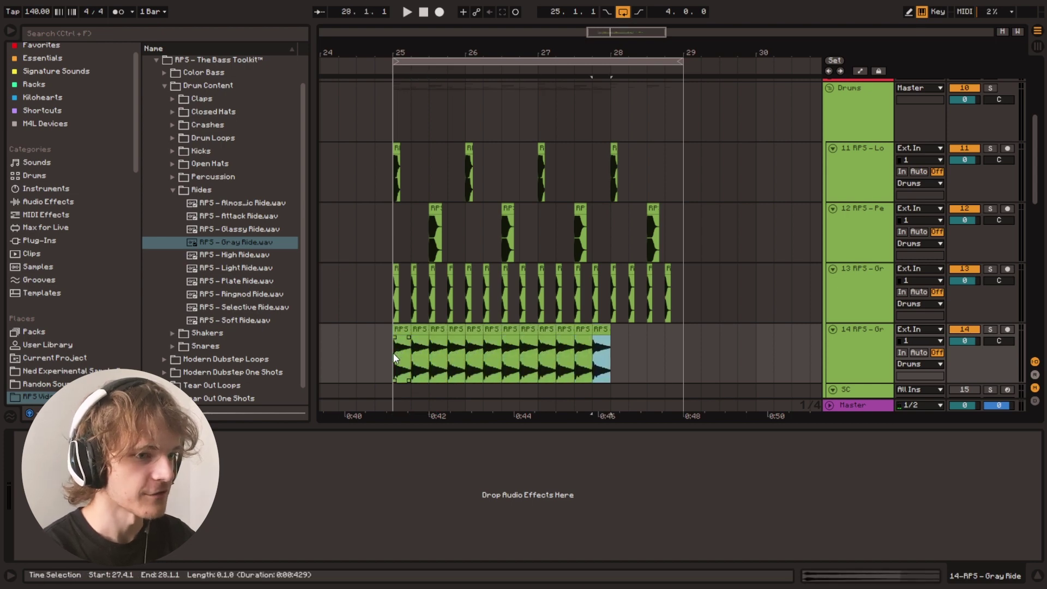
pyautogui.hotkey('ctrl', 'd')
pyautogui.hotkey('ctrl', 'd')
pyautogui.hotkey('ctrl', 'd')
pyautogui.hotkey('ctrl', 'd')
# Step: Play the drum loop while setting the snare track's volume to 3.7 dB and the kick track's to 0.8 dB
pyautogui.click(389, 350)
pyautogui.press('space')
pyautogui.moveTo(601, 32); pyautogui.dragTo(601, 59)
pyautogui.scroll(-1, 758, 221)
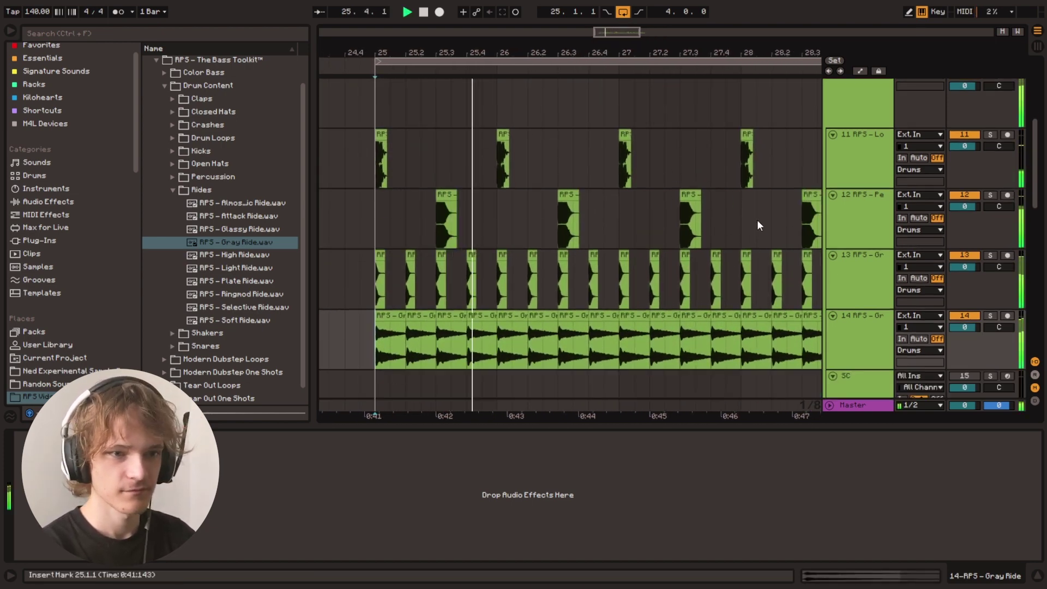
pyautogui.moveTo(964, 207); pyautogui.dragTo(965, 190)
pyautogui.moveTo(965, 146); pyautogui.dragTo(965, 143)
pyautogui.scroll(1, 491, 180)
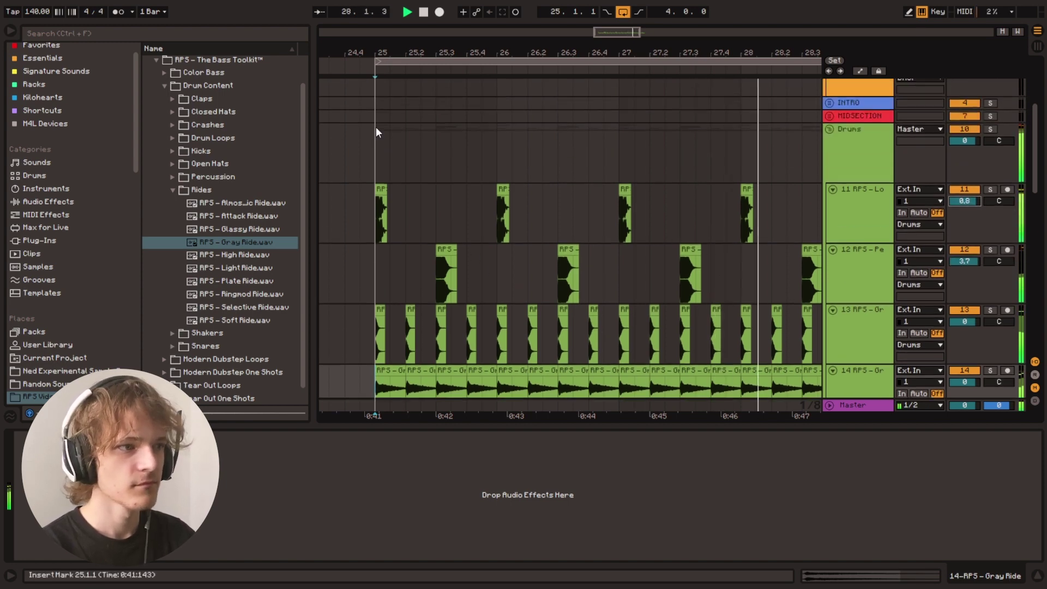
pyautogui.click(376, 129)
pyautogui.scroll(3, 467, 218)
pyautogui.press('space')
# Step: Set the insert marker at bar 25 on the DROP group's MIDI track and collapse the Rides and Drum Content folders
pyautogui.click(378, 159)
pyautogui.moveTo(609, 32); pyautogui.dragTo(611, 18)
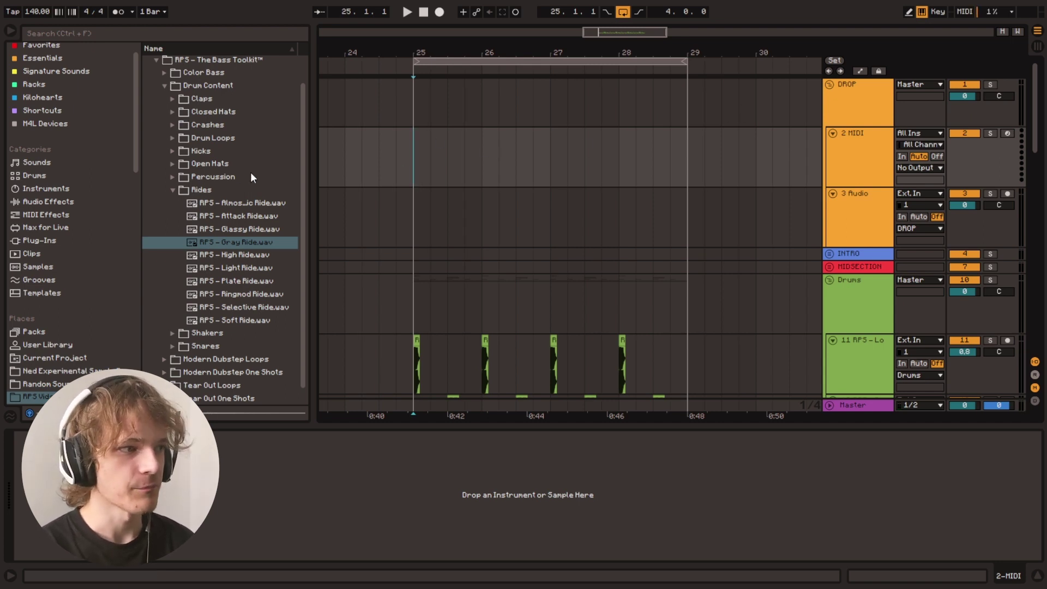
pyautogui.click(173, 190)
pyautogui.click(420, 160)
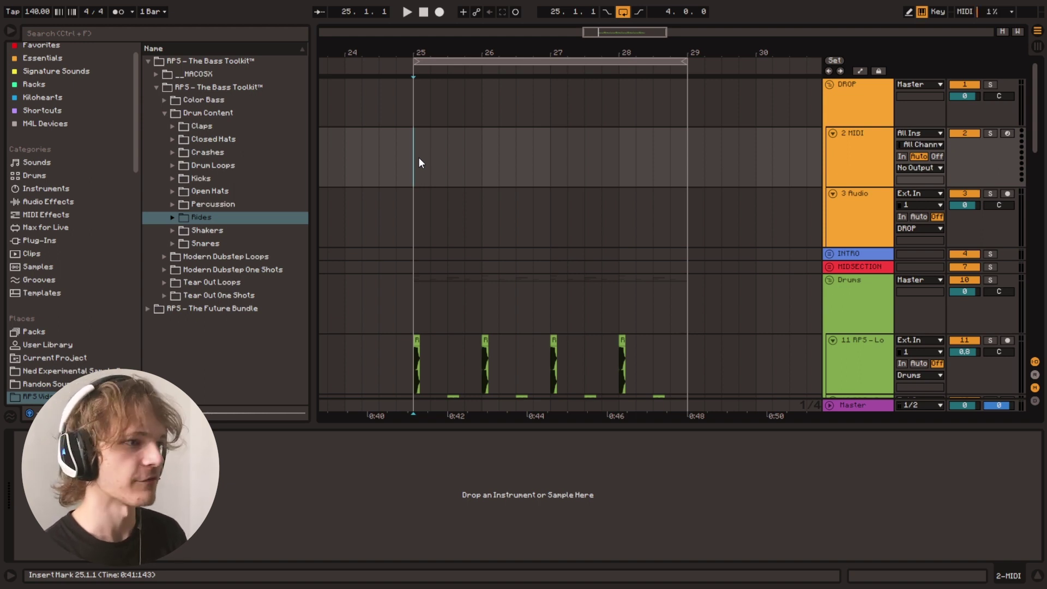
pyautogui.click(164, 112)
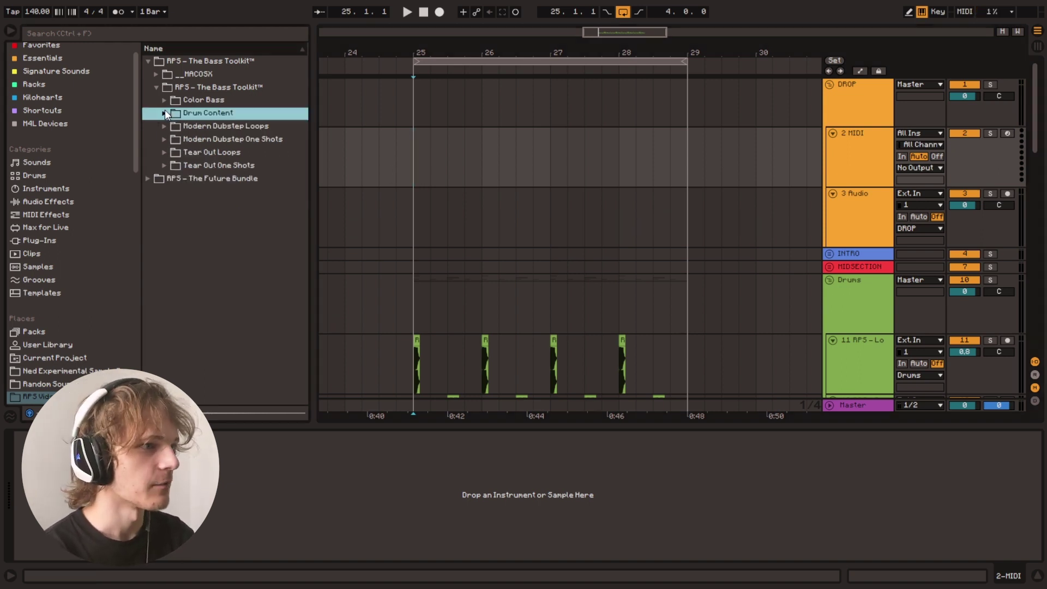
# Step: Open the Modern Dubstep One Shots folder and audition bass one-shots down through its list
pyautogui.click(162, 139)
pyautogui.scroll(-3, 201, 116)
pyautogui.click(232, 292)
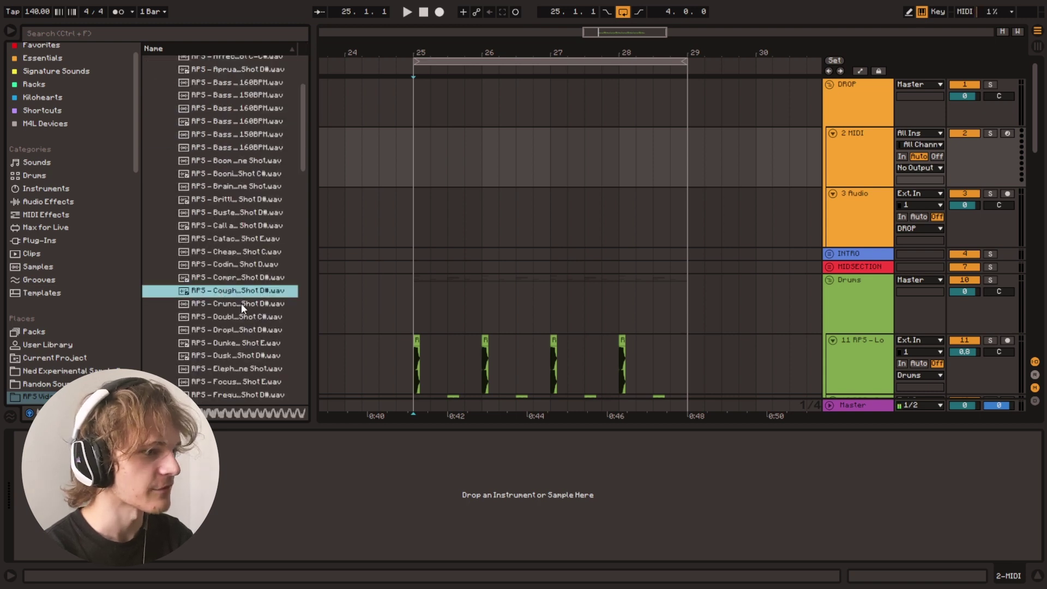
pyautogui.scroll(-5, 242, 305)
pyautogui.click(235, 303)
pyautogui.scroll(-4, 241, 305)
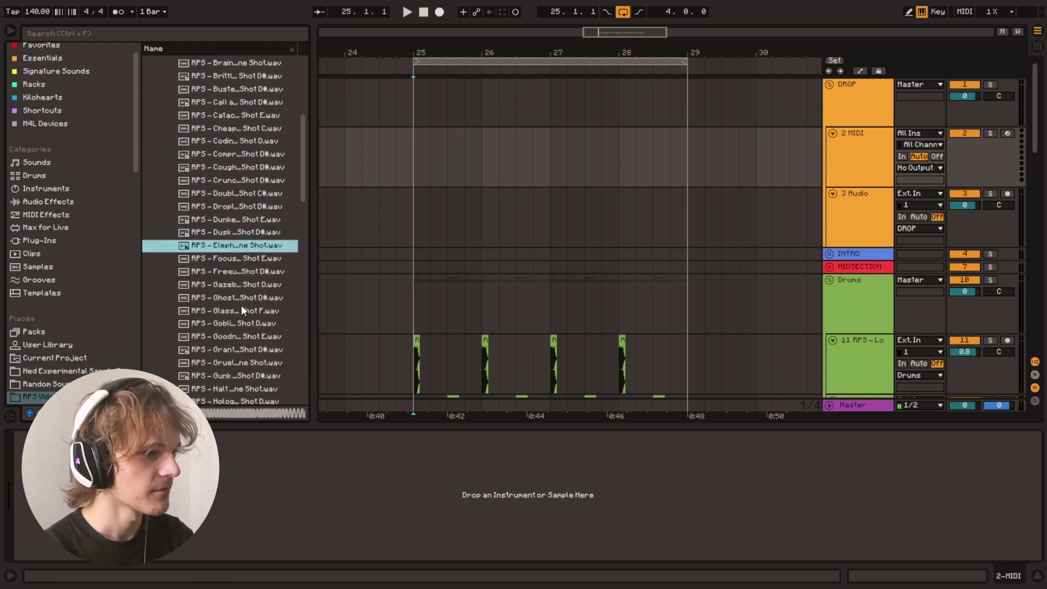
pyautogui.scroll(-3, 224, 271)
pyautogui.click(223, 268)
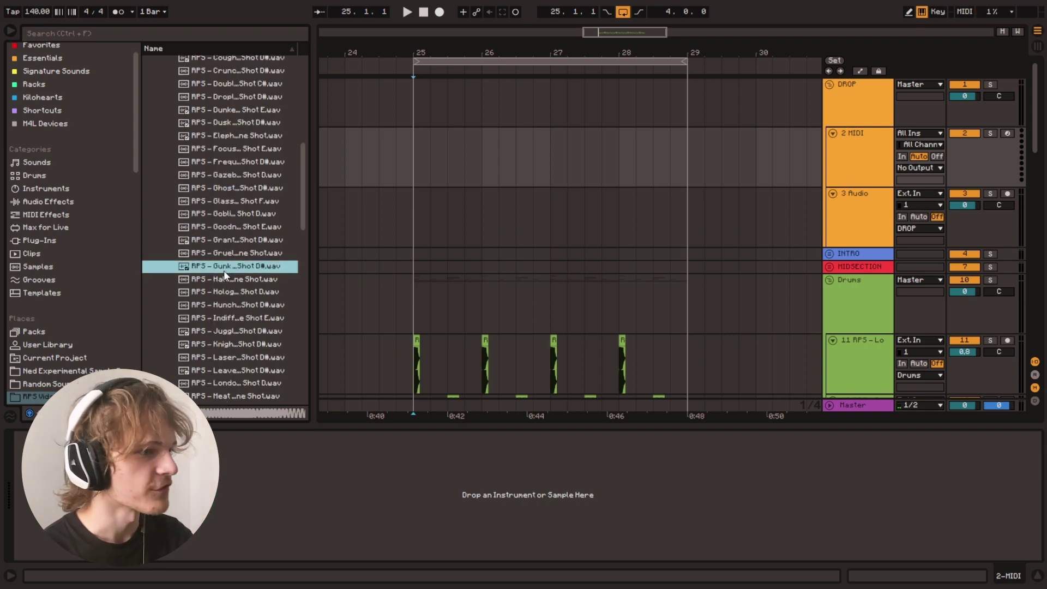
pyautogui.click(230, 334)
pyautogui.scroll(-2, 229, 330)
pyautogui.click(228, 326)
pyautogui.scroll(-1, 228, 326)
pyautogui.scroll(-1, 229, 328)
pyautogui.click(228, 316)
pyautogui.scroll(-2, 218, 306)
pyautogui.click(217, 302)
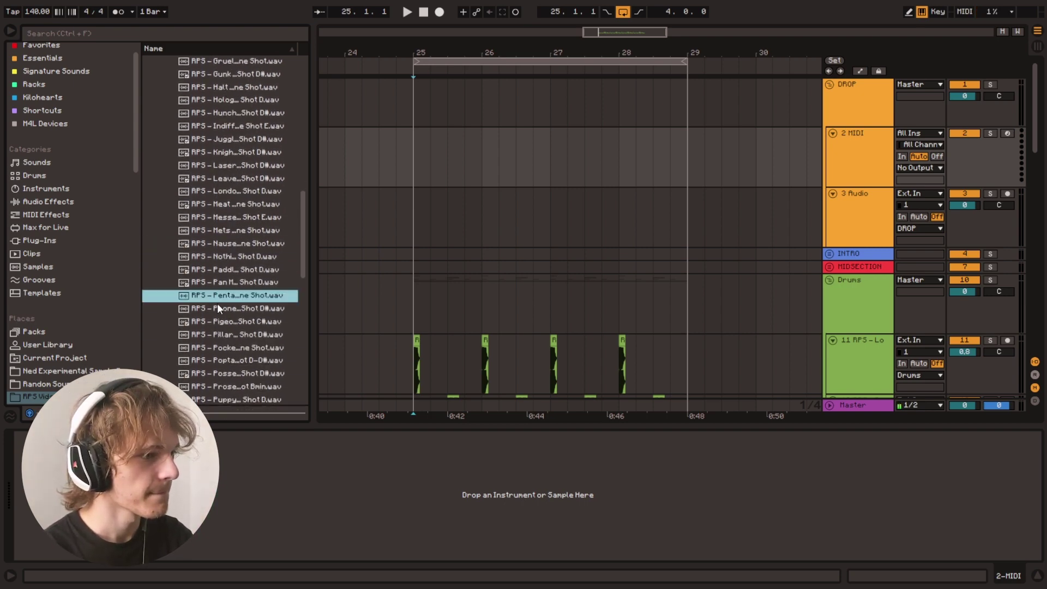
pyautogui.scroll(-2, 218, 303)
pyautogui.click(218, 303)
pyautogui.scroll(-4, 229, 295)
pyautogui.click(237, 255)
pyautogui.scroll(-1, 238, 256)
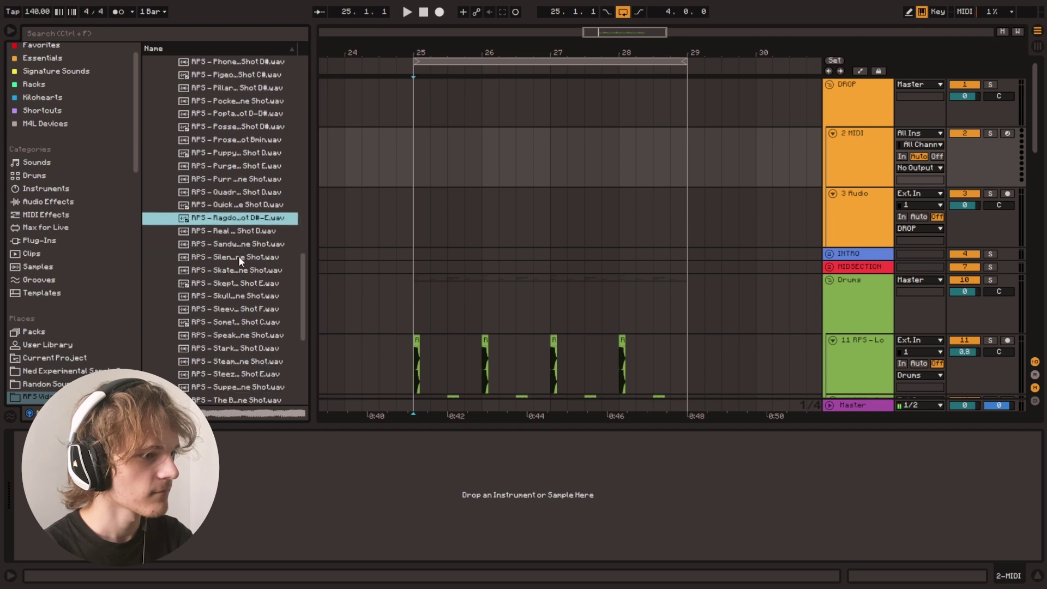
pyautogui.click(239, 258)
pyautogui.click(237, 309)
pyautogui.scroll(-3, 235, 295)
pyautogui.click(233, 280)
pyautogui.scroll(-1, 233, 282)
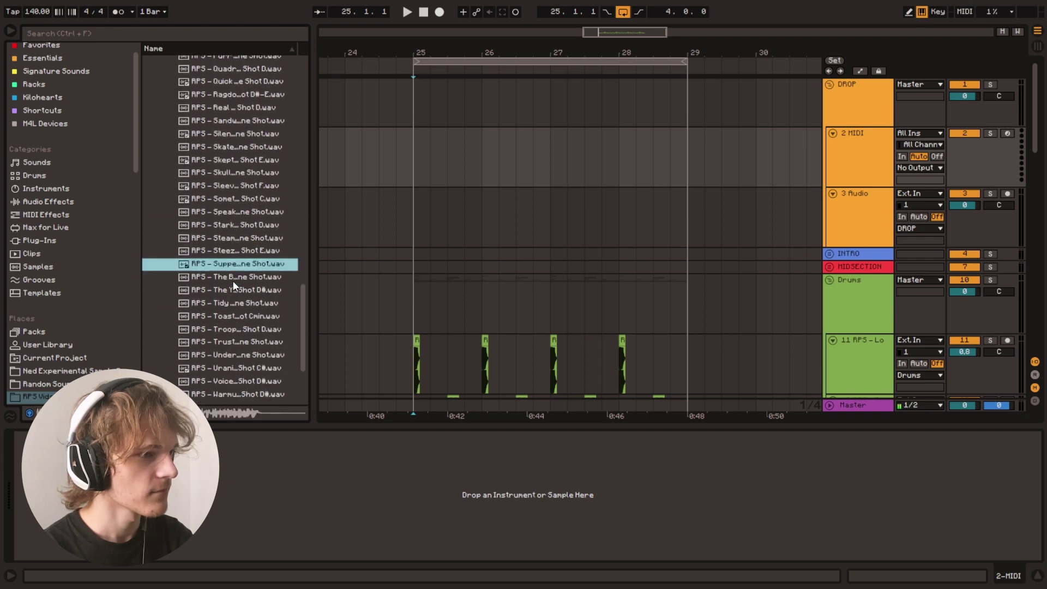
pyautogui.click(232, 280)
pyautogui.scroll(-5, 233, 287)
pyautogui.click(235, 292)
pyautogui.scroll(-3, 235, 292)
pyautogui.click(234, 296)
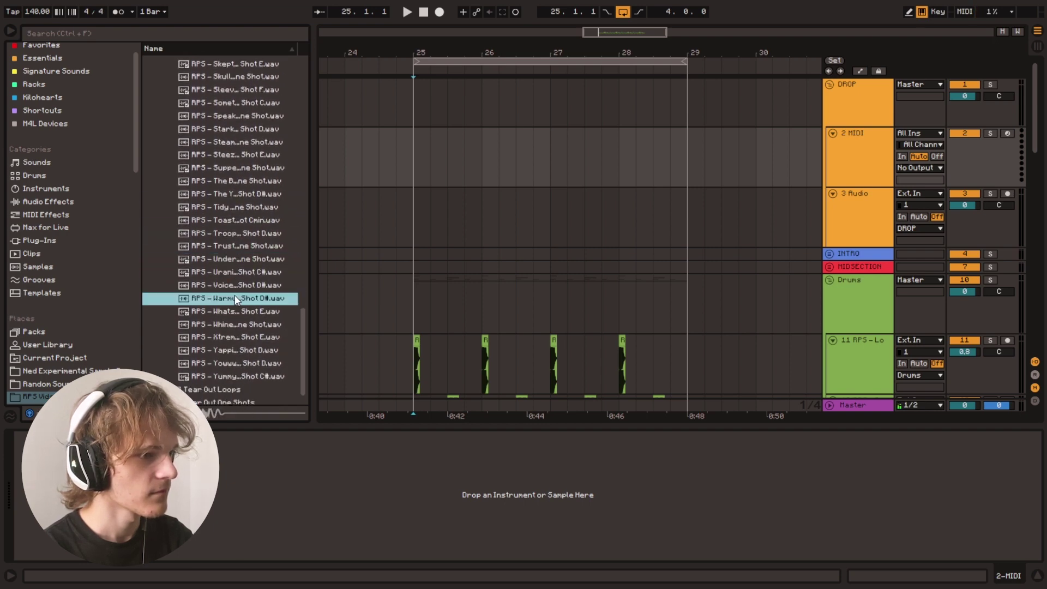
# Step: Compare the final one-shots in the Modern Dubstep folder and select the Xtreme Modern Dubstep Bass One Shot E sample
pyautogui.press('Down')
pyautogui.press('Down')
pyautogui.press('Down')
pyautogui.press('Down')
pyautogui.press('Down')
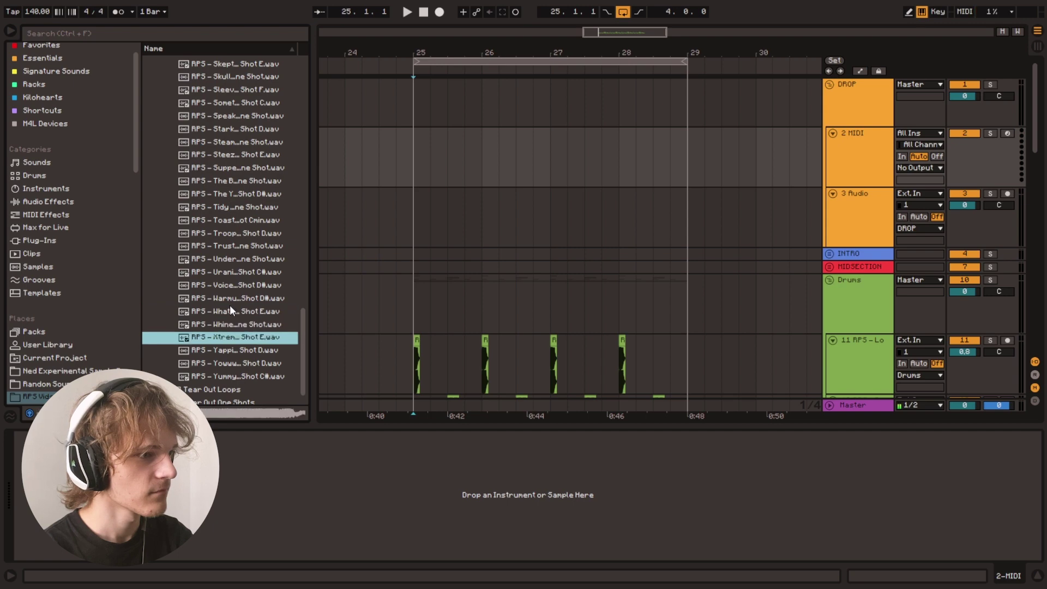
pyautogui.press('Up')
pyautogui.press('Up')
pyautogui.click(231, 363)
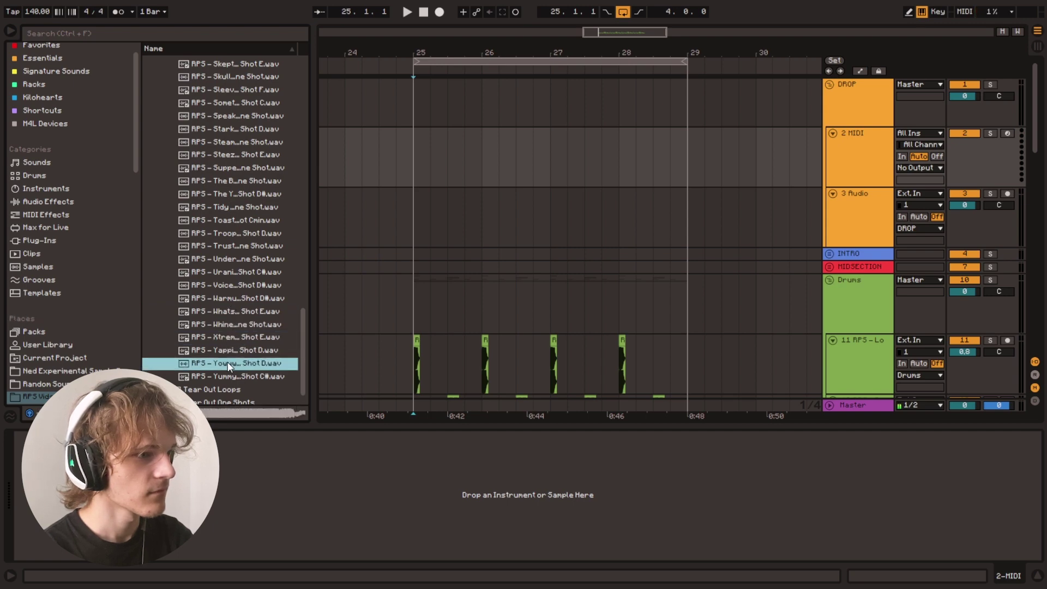
pyautogui.click(231, 376)
pyautogui.click(235, 335)
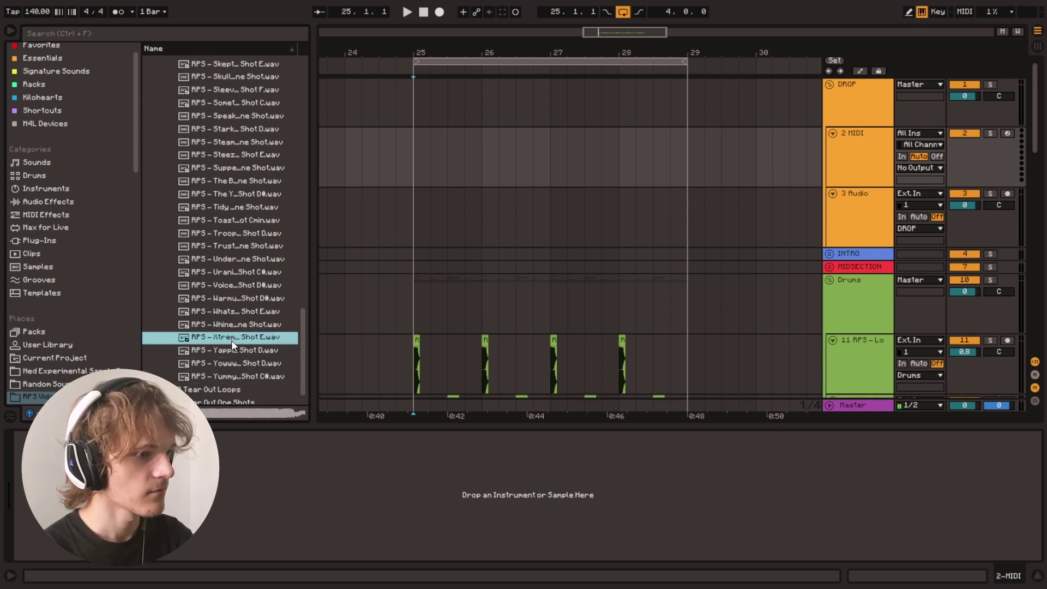
pyautogui.press('Up')
pyautogui.press('Down')
# Step: Place the Xtreme Modern Dubstep Bass One Shot E sample at bar 25 on the DROP group's audio track and play it with the drums
pyautogui.click(412, 207)
pyautogui.press('space')
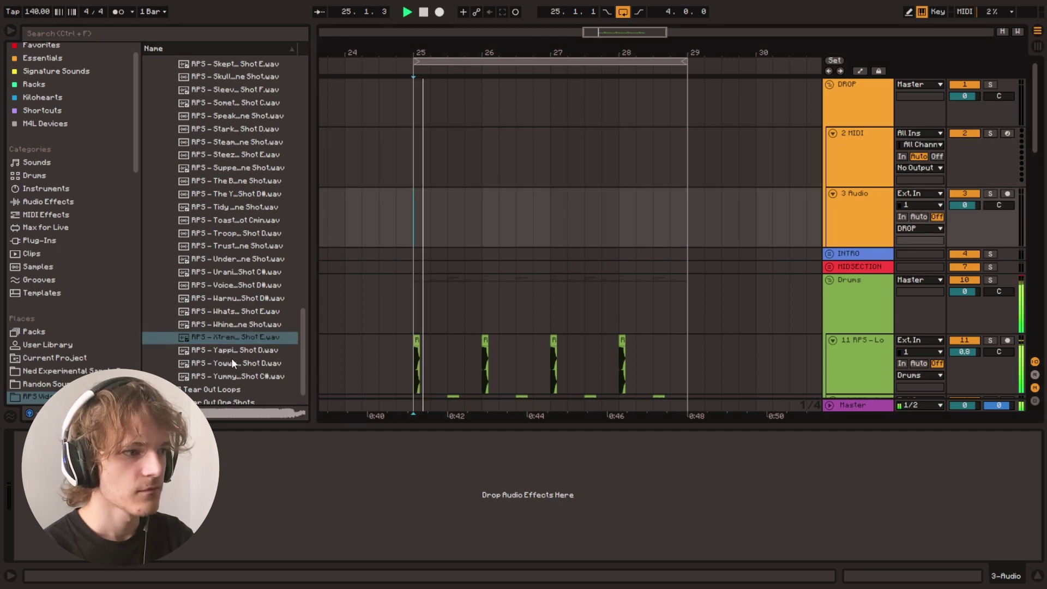
pyautogui.press('space')
pyautogui.moveTo(215, 340); pyautogui.dragTo(415, 231)
pyautogui.moveTo(601, 31); pyautogui.dragTo(599, 79)
pyautogui.press('space')
pyautogui.press('space')
pyautogui.press('space')
pyautogui.scroll(-2, 579, 165)
pyautogui.scroll(-1, 579, 165)
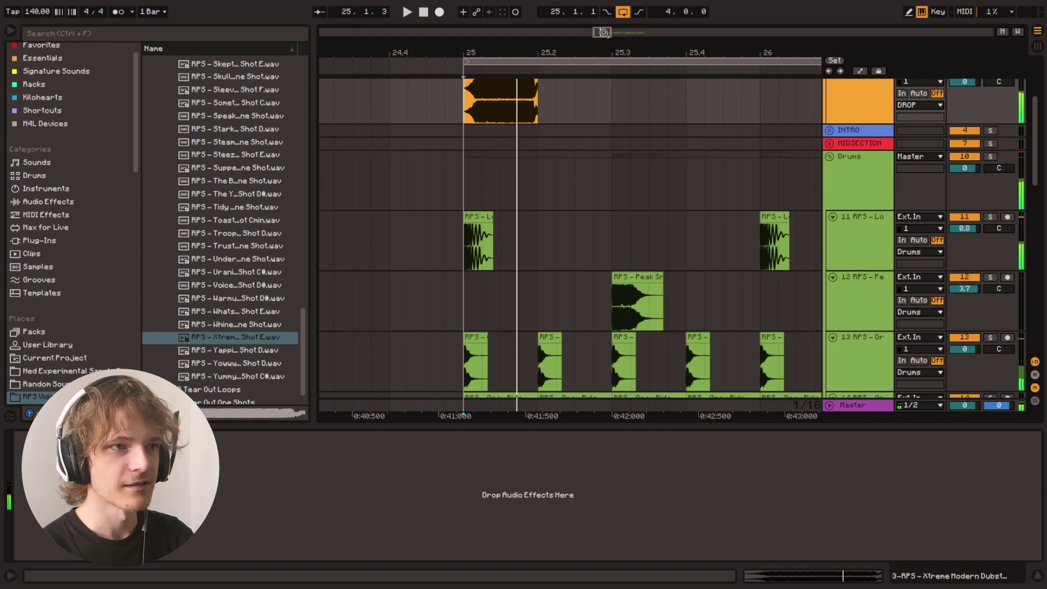
# Step: Create an empty MIDI clip on the SC track spanning bars 25 to 28
pyautogui.moveTo(604, 33); pyautogui.dragTo(594, 11)
pyautogui.scroll(-4, 535, 146)
pyautogui.moveTo(559, 53); pyautogui.dragTo(489, 22)
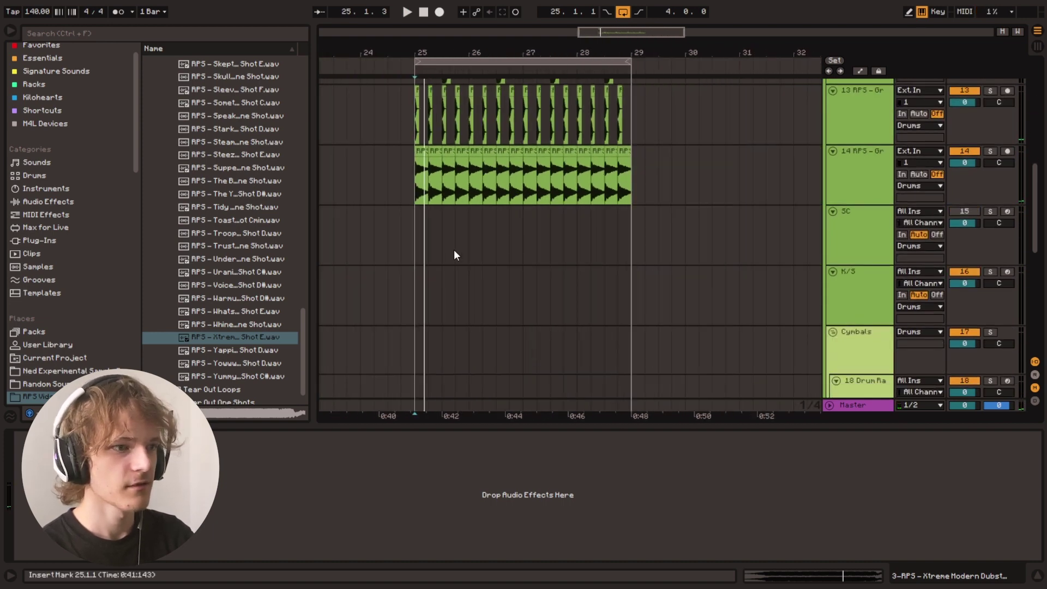
pyautogui.moveTo(419, 240); pyautogui.dragTo(630, 236)
pyautogui.hotkey('ctrl', 'shift', 'm')
# Step: Add SC trigger notes on beats 1 and 3, alternating lower and upper rows, and duplicate the pattern to fill four bars
pyautogui.click(363, 89)
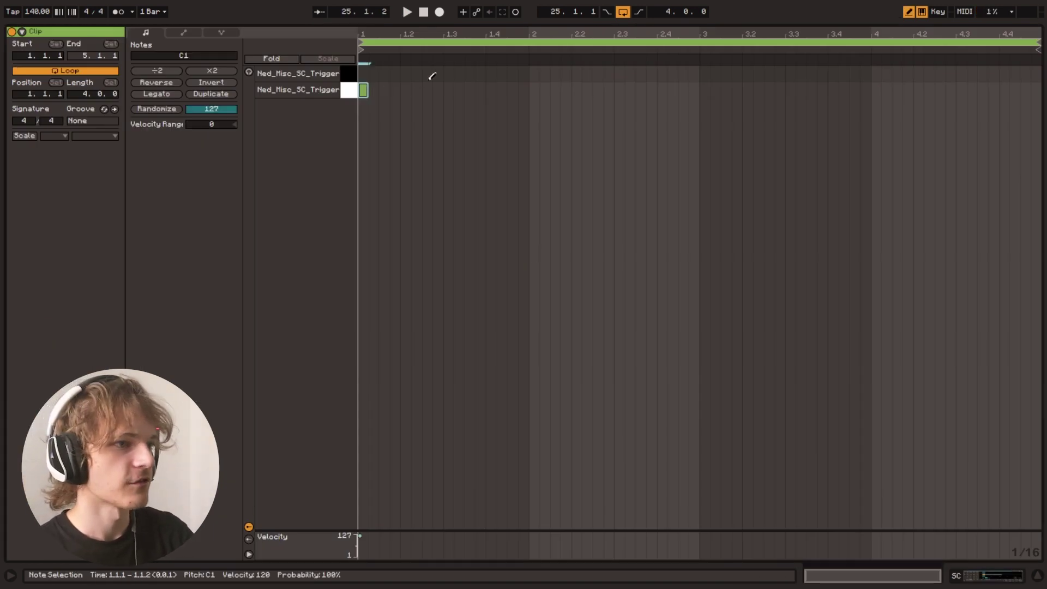
pyautogui.click(449, 74)
pyautogui.click(534, 90)
pyautogui.click(619, 73)
pyautogui.hotkey('ctrl', 'd')
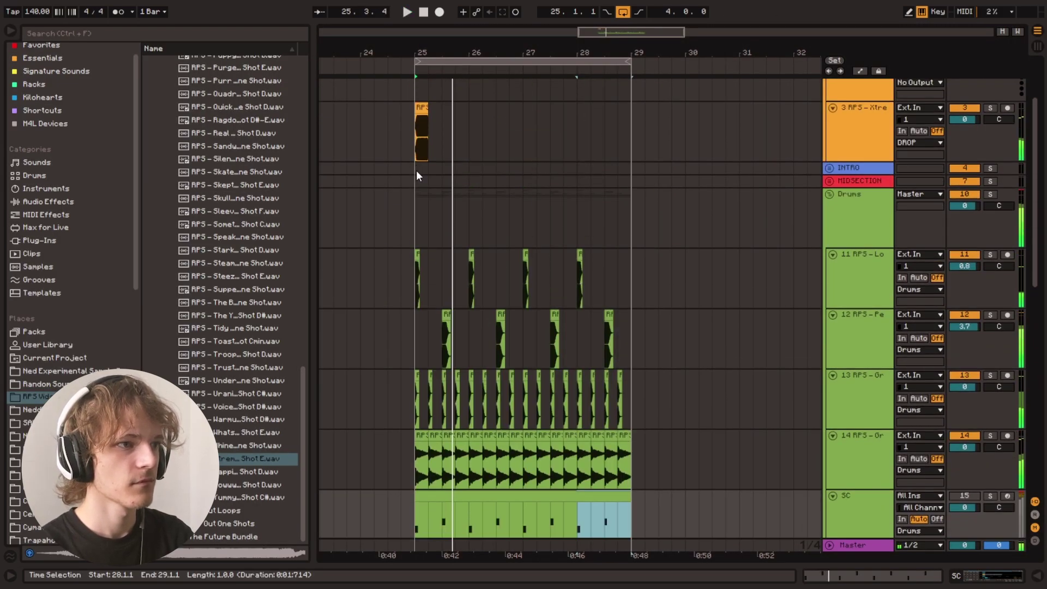
# Step: Set the insert marker at bar 25 on the DROP group's MIDI track
pyautogui.scroll(3, 417, 172)
pyautogui.click(419, 213)
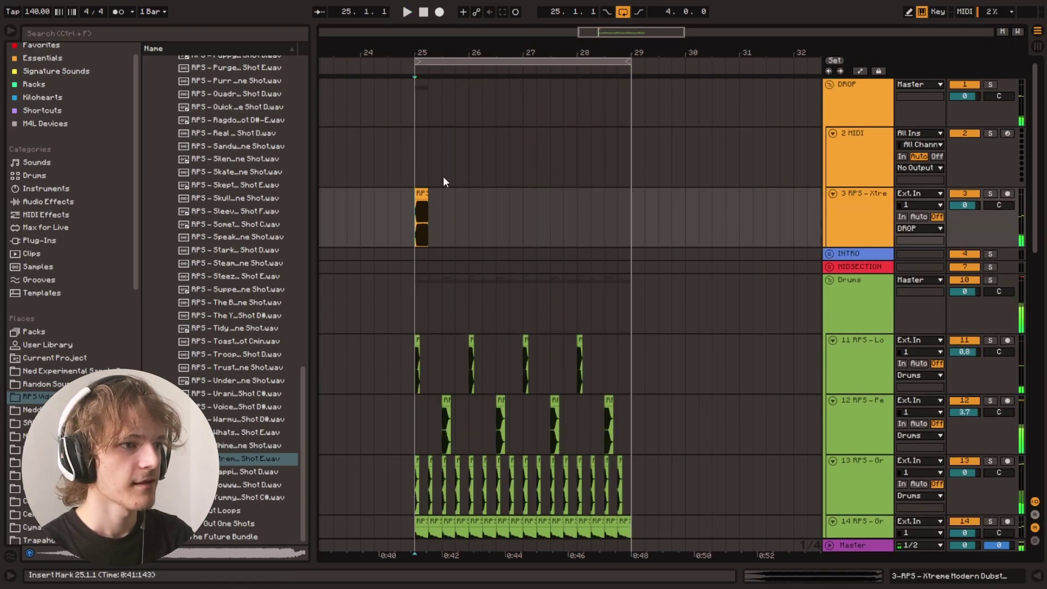
pyautogui.moveTo(435, 52); pyautogui.dragTo(571, 165)
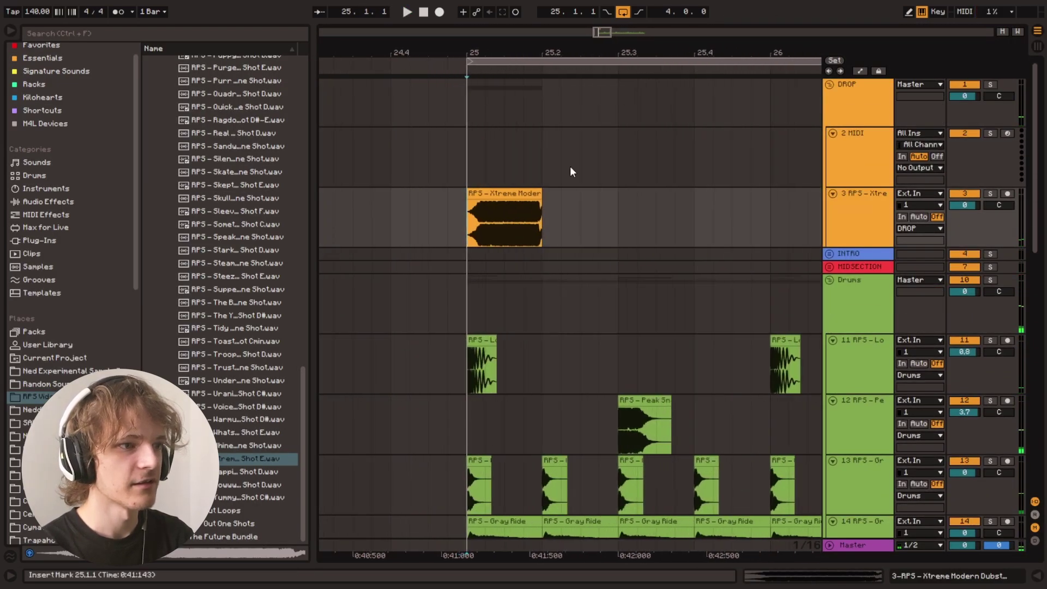
pyautogui.click(48, 59)
pyautogui.click(485, 164)
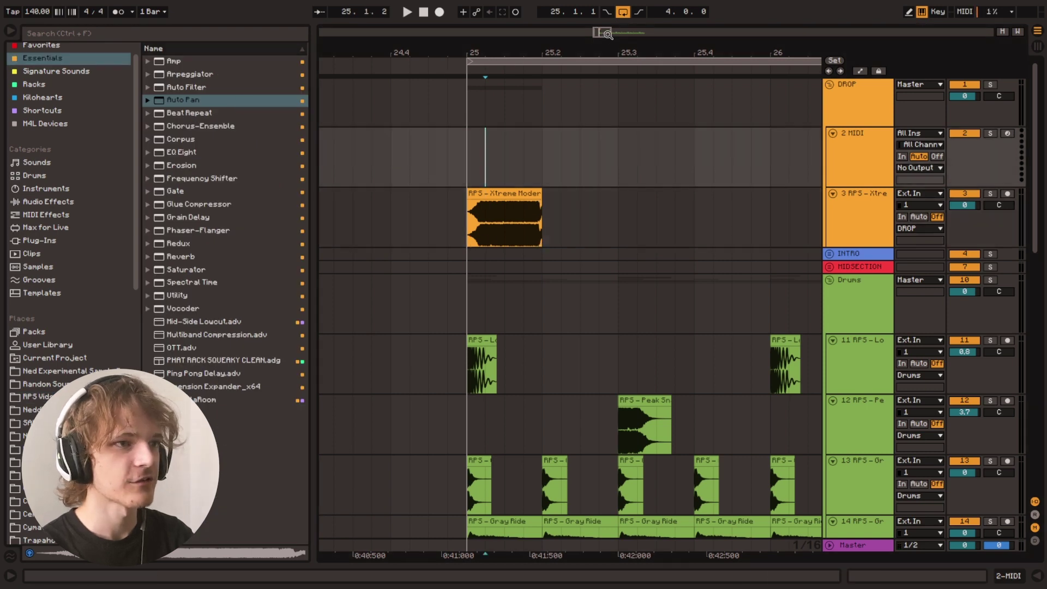
pyautogui.moveTo(608, 34); pyautogui.dragTo(606, 13)
pyautogui.click(398, 163)
pyautogui.click(407, 156)
pyautogui.scroll(1, 69, 155)
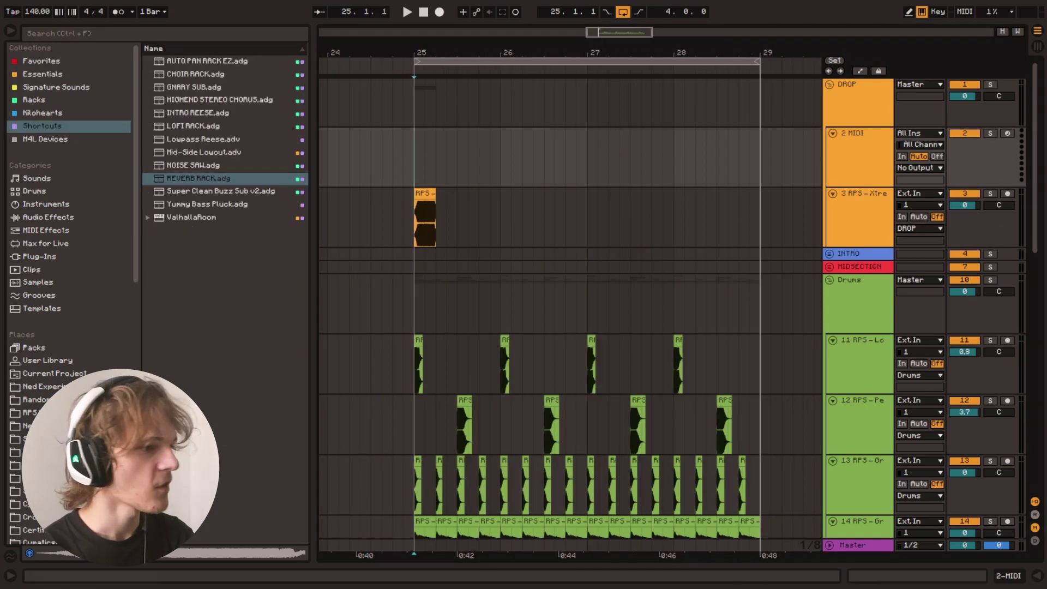
# Step: Return to the Modern Dubstep One Shots folder and audition the Bass Shot samples near its beginning
pyautogui.click(30, 413)
pyautogui.scroll(-10, 197, 218)
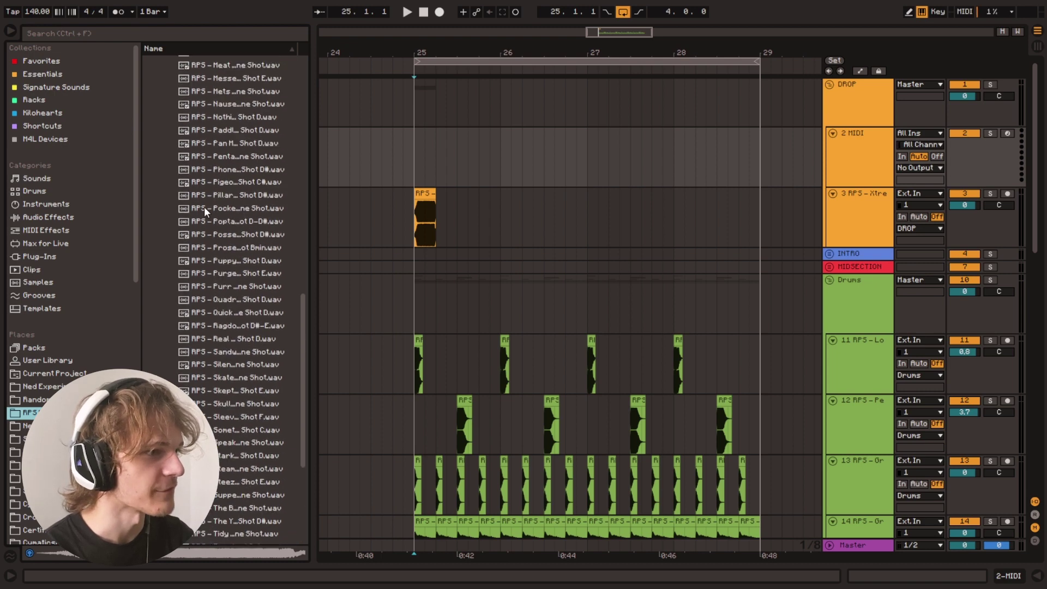
pyautogui.scroll(4, 191, 216)
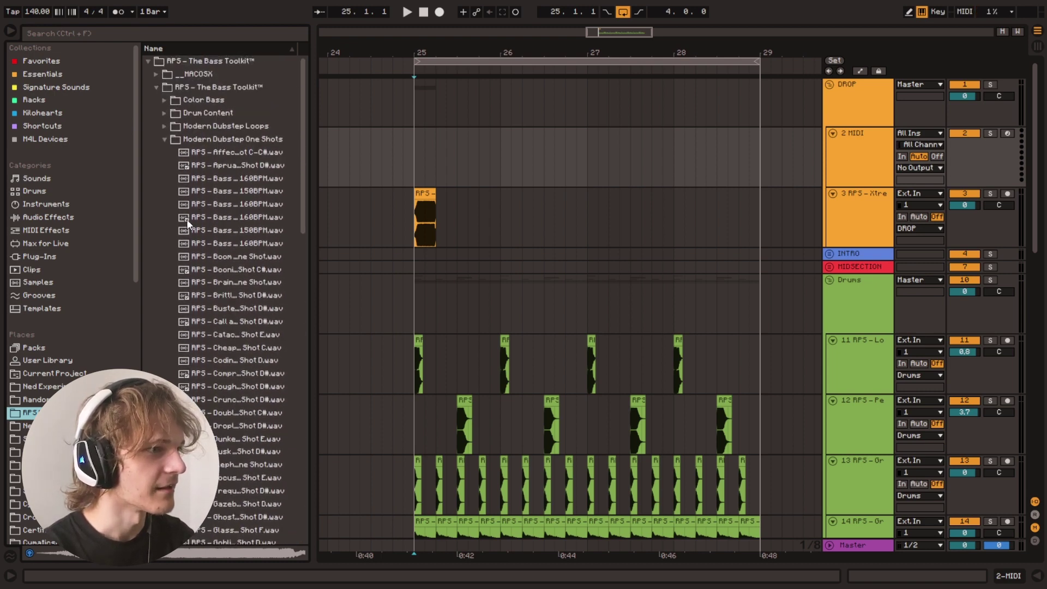
pyautogui.click(215, 205)
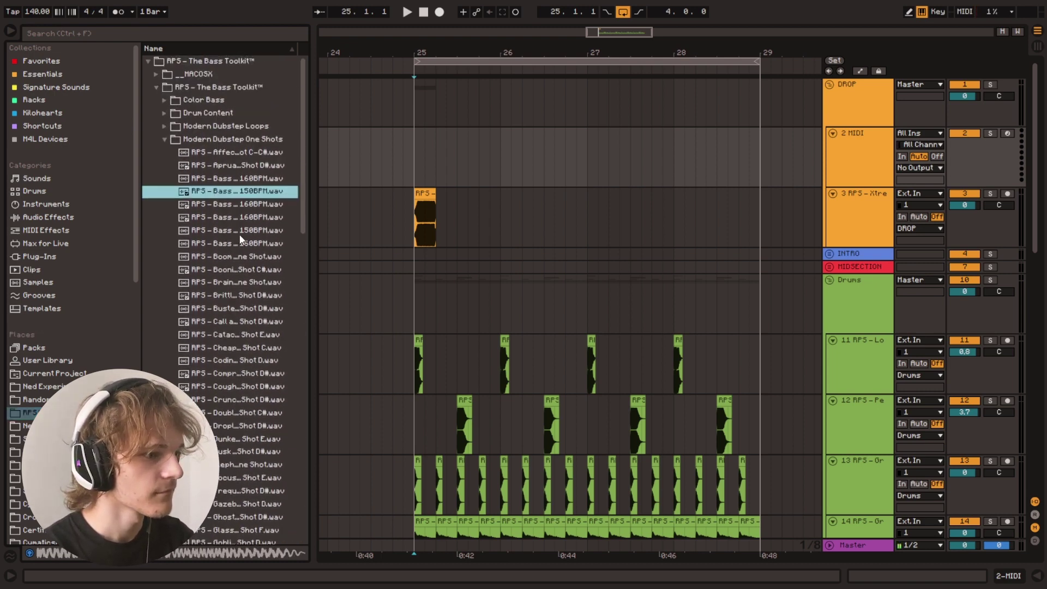
pyautogui.press('Down')
pyautogui.press('Down')
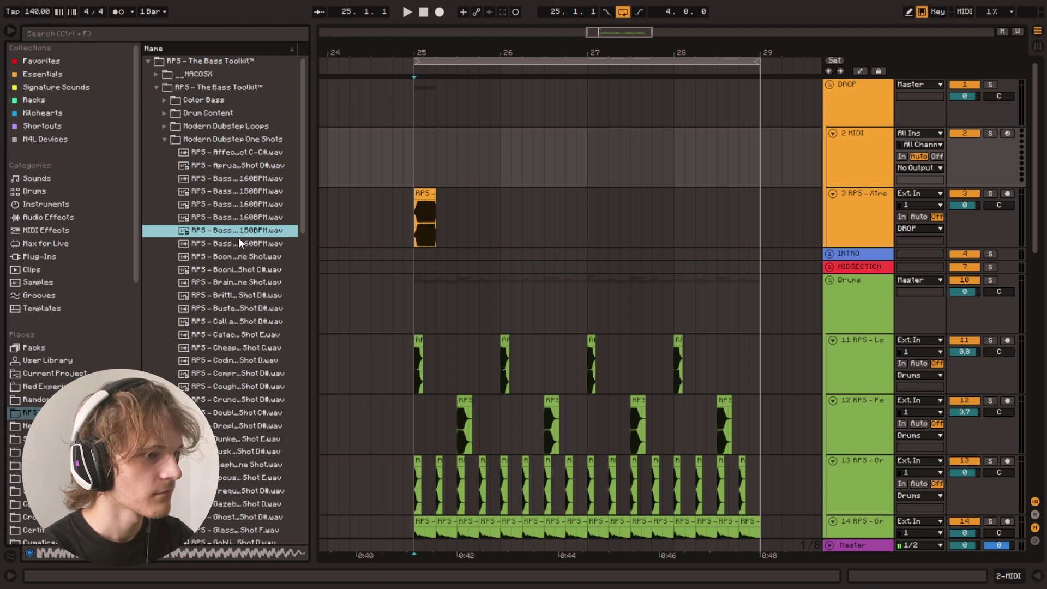
# Step: Insert an audio track below the Xtreme bass track and place the Bass Shot Tube D# 150BPM sample on it at bar 25
pyautogui.moveTo(491, 53); pyautogui.dragTo(851, 134)
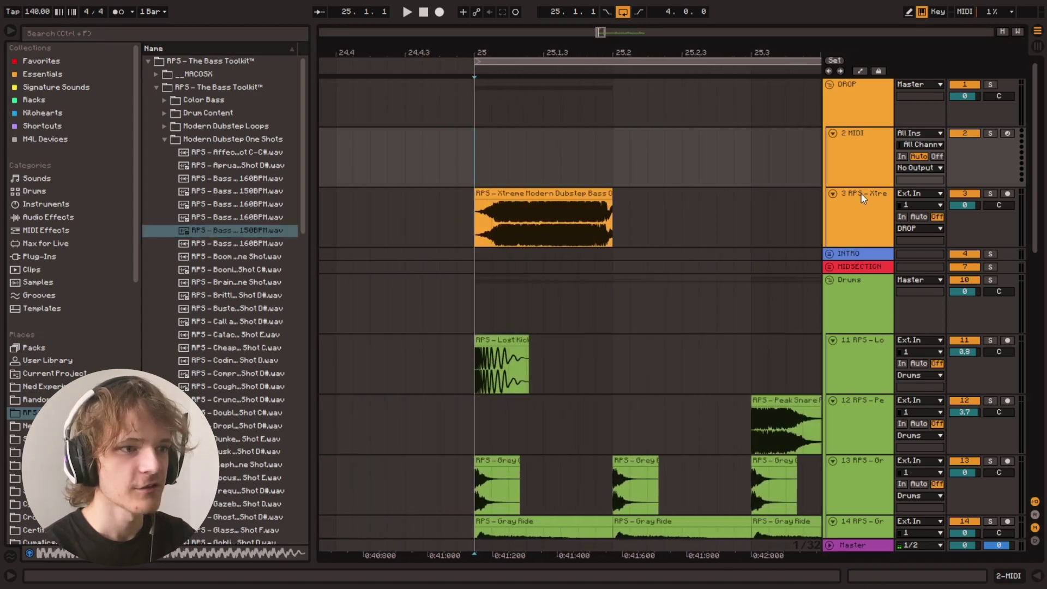
pyautogui.click(862, 194)
pyautogui.hotkey('ctrl', 't')
pyautogui.moveTo(601, 30); pyautogui.dragTo(600, 68)
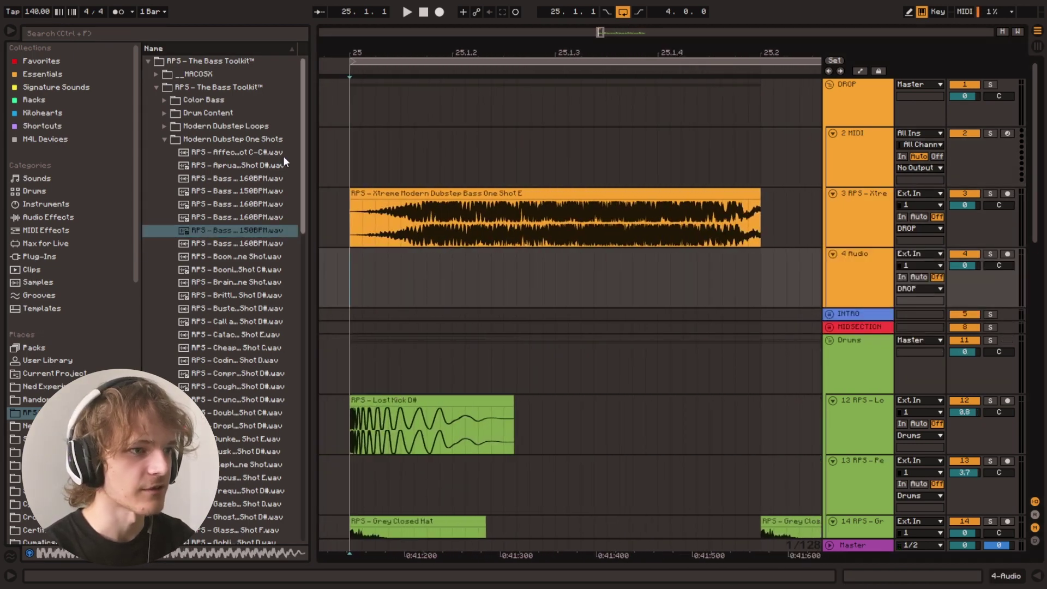
pyautogui.moveTo(224, 230); pyautogui.dragTo(355, 277)
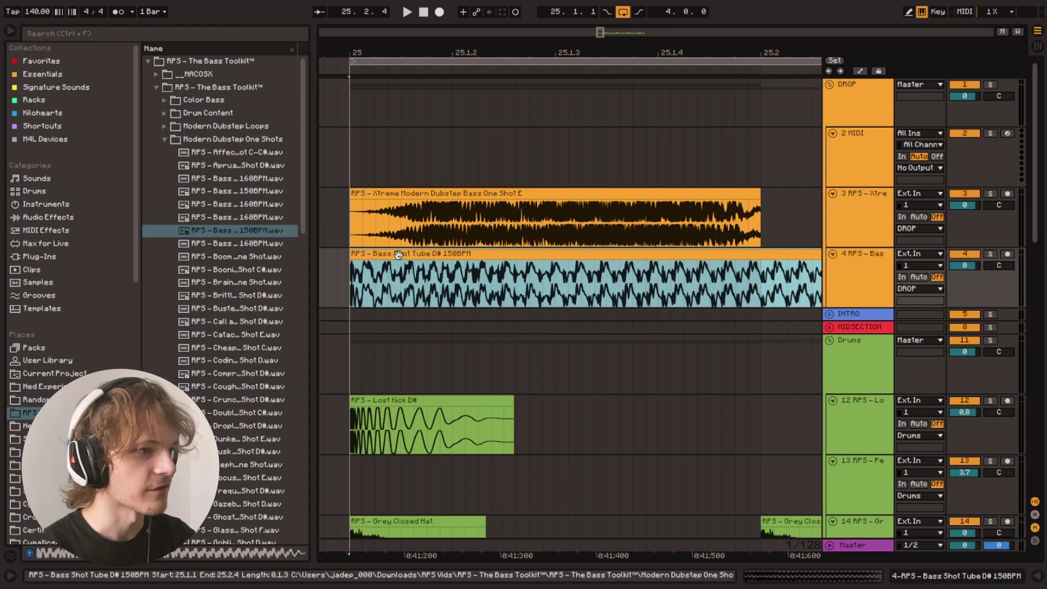
# Step: Play the layered Xtreme and Bass Shot Tube samples together with the drums from bar 25
pyautogui.doubleClick(397, 253)
pyautogui.press('space')
pyautogui.press('space')
pyautogui.hotkey('ctrl', 'alt', 'l')
pyautogui.scroll(3, 541, 206)
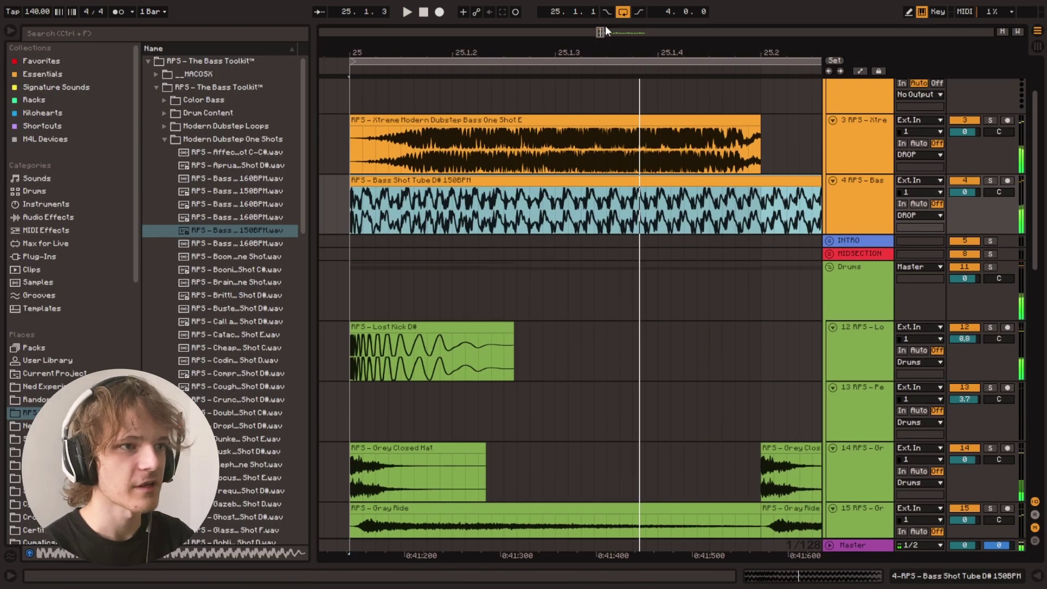
pyautogui.moveTo(611, 59); pyautogui.dragTo(620, 40)
pyautogui.scroll(2, 790, 120)
# Step: Solo the Xtreme bass track, add EQ Eight with a low cut at 119 Hz, and play it
pyautogui.click(990, 162)
pyautogui.doubleClick(846, 180)
pyautogui.click(519, 186)
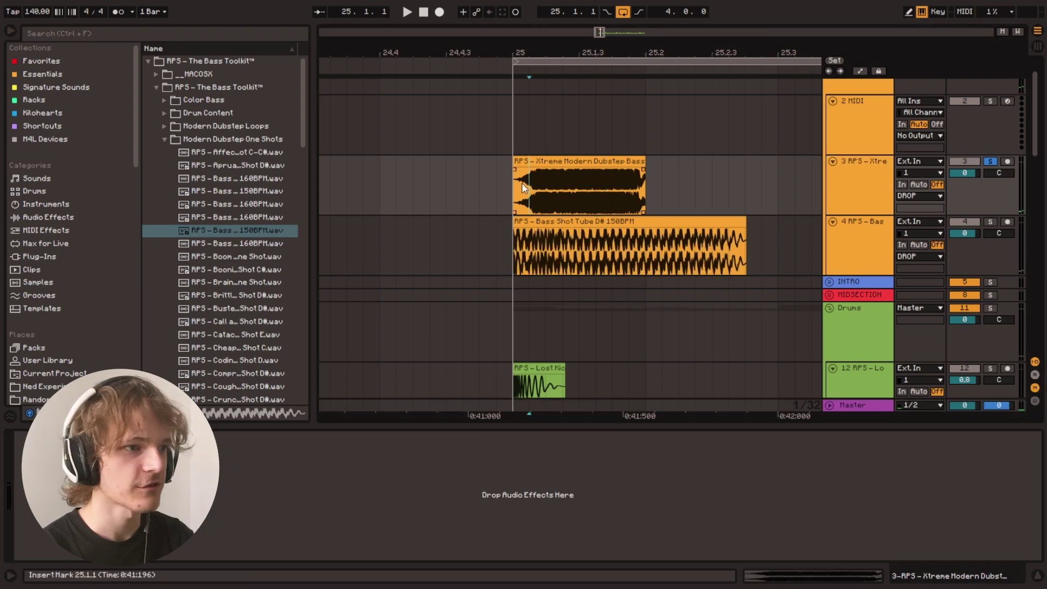
pyautogui.click(44, 75)
pyautogui.moveTo(193, 148); pyautogui.dragTo(134, 500)
pyautogui.press('space')
pyautogui.scroll(2, 982, 191)
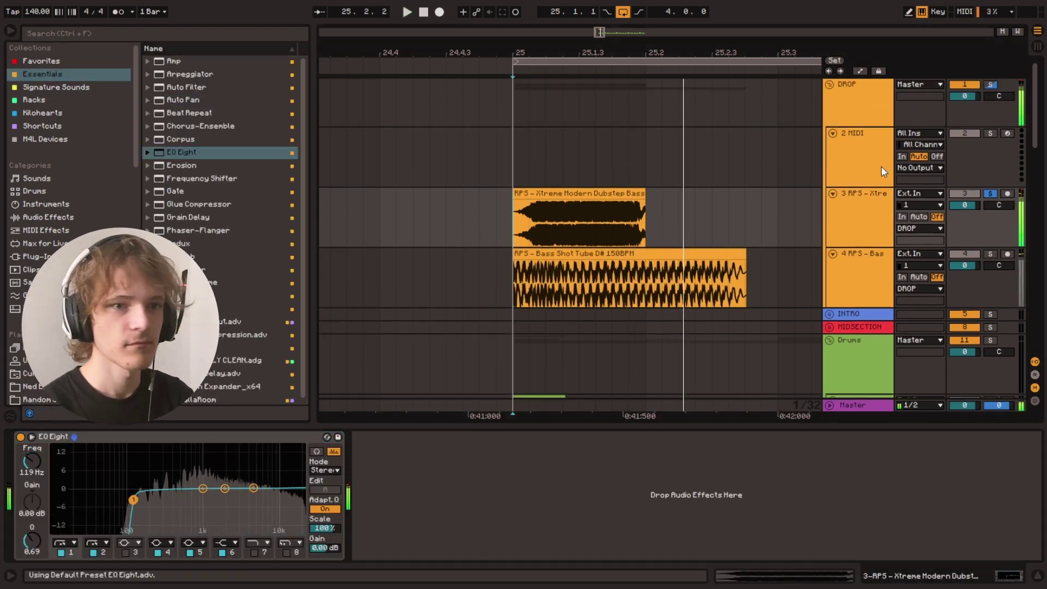
pyautogui.press('space')
# Step: Solo the Bass Shot Tube track alongside the Xtreme track and play both layers
pyautogui.click(990, 254)
pyautogui.keyDown('ctrl'); pyautogui.click(989, 194); pyautogui.keyUp('ctrl')
pyautogui.press('space')
pyautogui.click(516, 278)
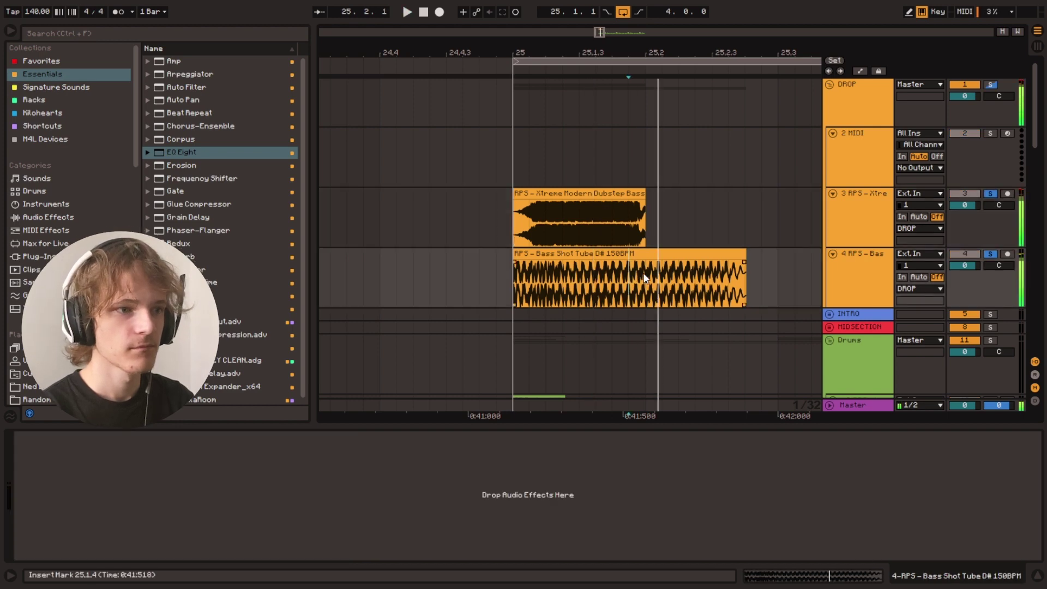
# Step: Trim the Bass Shot Tube clip to end at 25.2, matching the Xtreme clip, and play the result
pyautogui.moveTo(746, 280); pyautogui.dragTo(646, 278)
pyautogui.press('Delete')
pyautogui.click(517, 280)
pyautogui.press('space')
pyautogui.press('space')
pyautogui.press('space')
# Step: Duplicate the Xtreme and Bass Shot Tube clips together on every beat until they fill bars 25 to 28
pyautogui.click(606, 195)
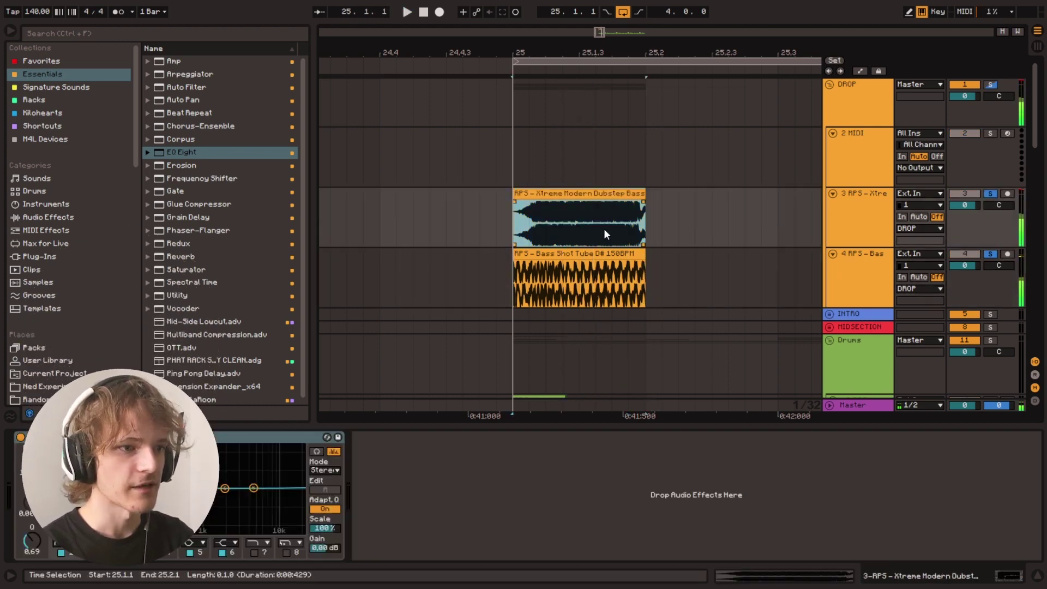
pyautogui.keyDown('shift'); pyautogui.click(604, 253); pyautogui.keyUp('shift')
pyautogui.moveTo(606, 53); pyautogui.dragTo(607, 54)
pyautogui.press('-')
pyautogui.press('-')
pyautogui.hotkey('ctrl', 'd')
pyautogui.hotkey('ctrl', 'd')
pyautogui.hotkey('ctrl', 'd')
pyautogui.hotkey('ctrl', 'd')
pyautogui.hotkey('ctrl', 'd')
pyautogui.hotkey('ctrl', 'd')
pyautogui.hotkey('ctrl', 'd')
pyautogui.hotkey('ctrl', 'd')
pyautogui.hotkey('ctrl', 'd')
pyautogui.hotkey('ctrl', 'd')
pyautogui.hotkey('ctrl', 'd')
pyautogui.hotkey('ctrl', 'd')
pyautogui.hotkey('ctrl', 'd')
pyautogui.hotkey('ctrl', 'd')
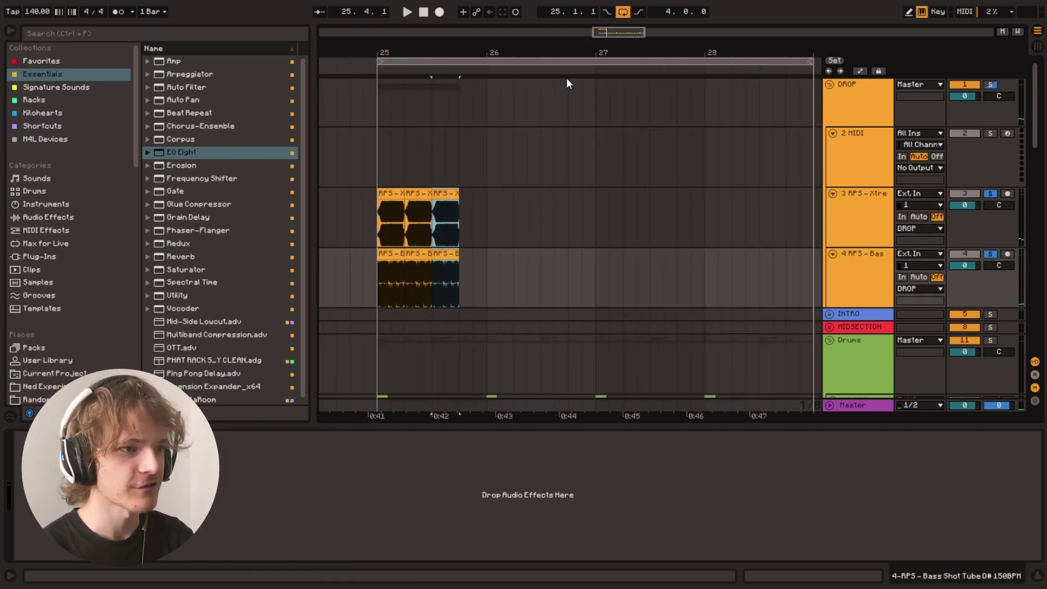
pyautogui.hotkey('ctrl', 'd')
# Step: Turn off the solos on both bass tracks and play the full drop from bar 25
pyautogui.click(366, 224)
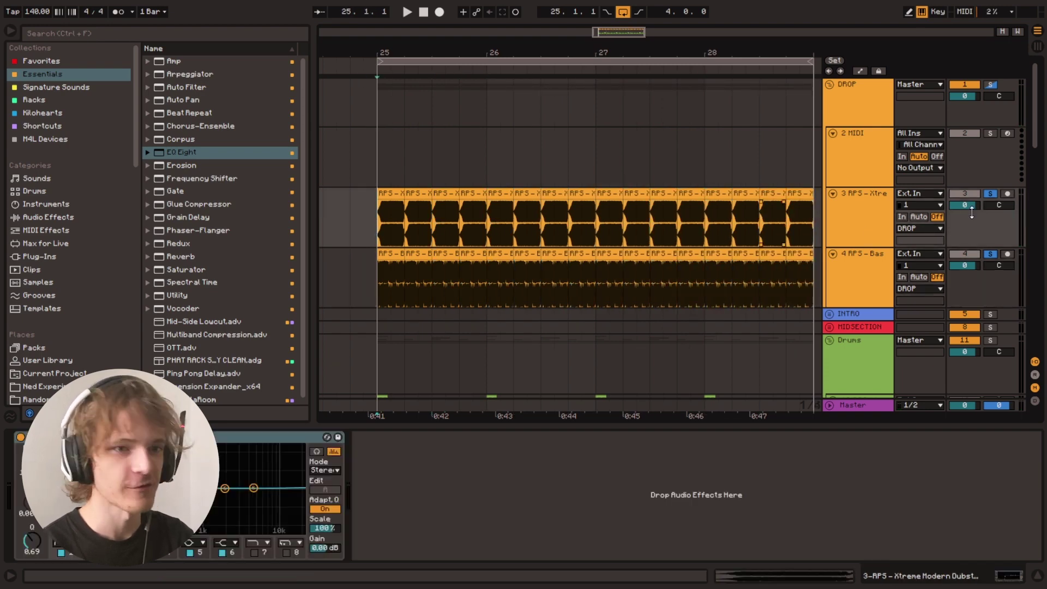
pyautogui.scroll(-4, 736, 295)
pyautogui.press('space')
pyautogui.scroll(2, 469, 210)
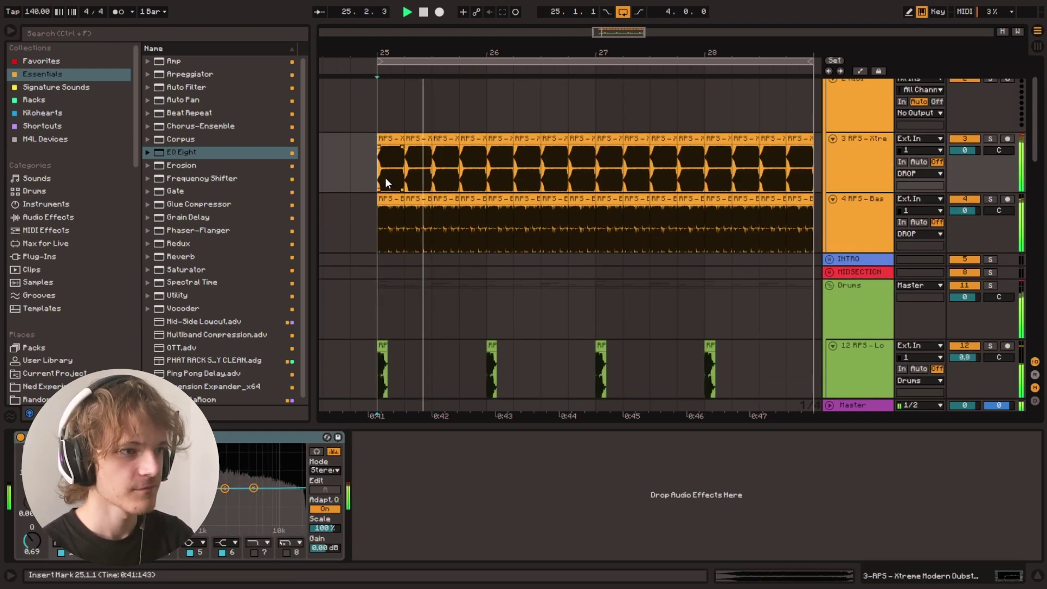
pyautogui.click(364, 243)
pyautogui.scroll(1, 856, 214)
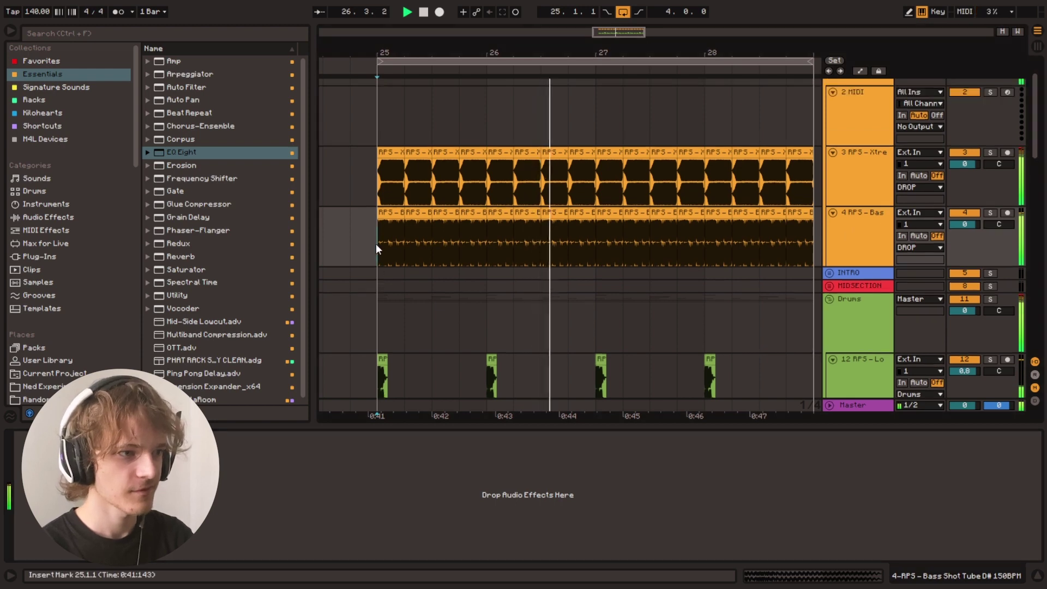
# Step: Group the Xtreme and Bass Shot Tube tracks together and solo the new group
pyautogui.click(847, 228)
pyautogui.keyDown('shift'); pyautogui.click(854, 165); pyautogui.keyUp('shift')
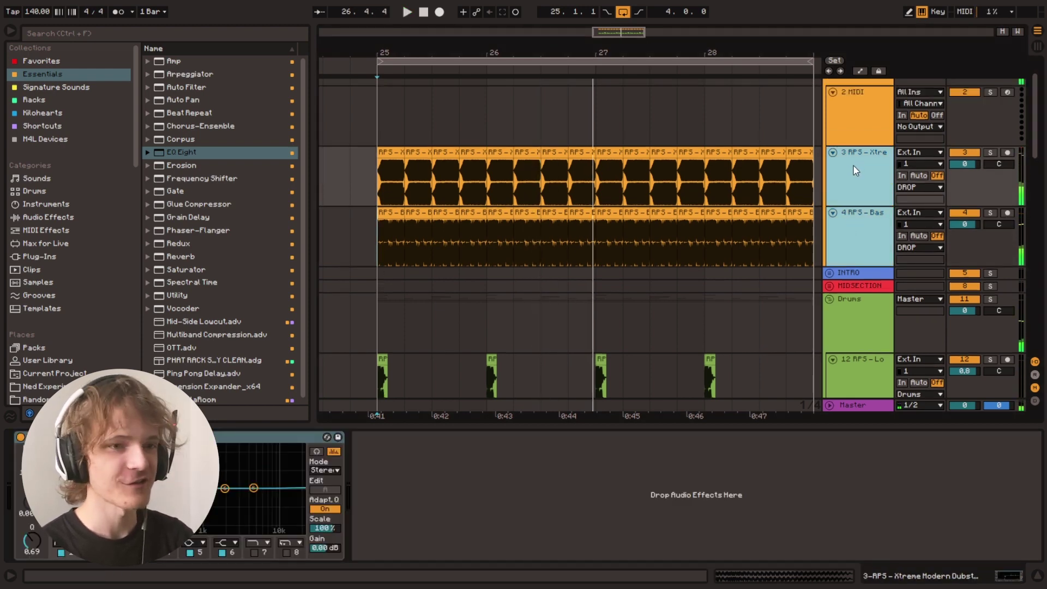
pyautogui.hotkey('ctrl', 'g')
pyautogui.press('space')
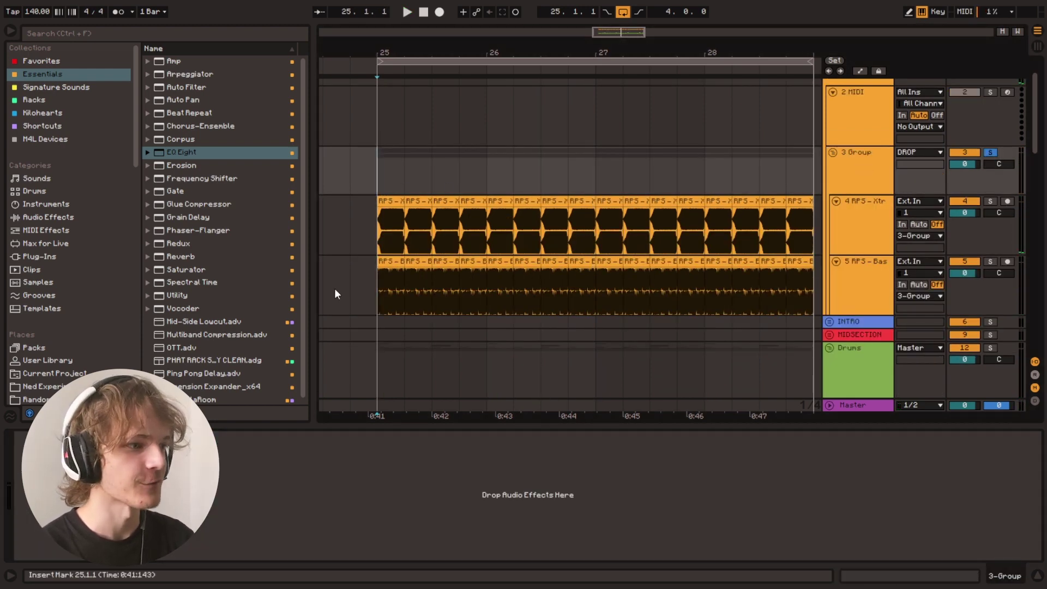
# Step: Add the PHAT RACK SQUEAKY CLEAN rack to the bass group, set its TIME macro to 1000 %, and play the result
pyautogui.doubleClick(231, 361)
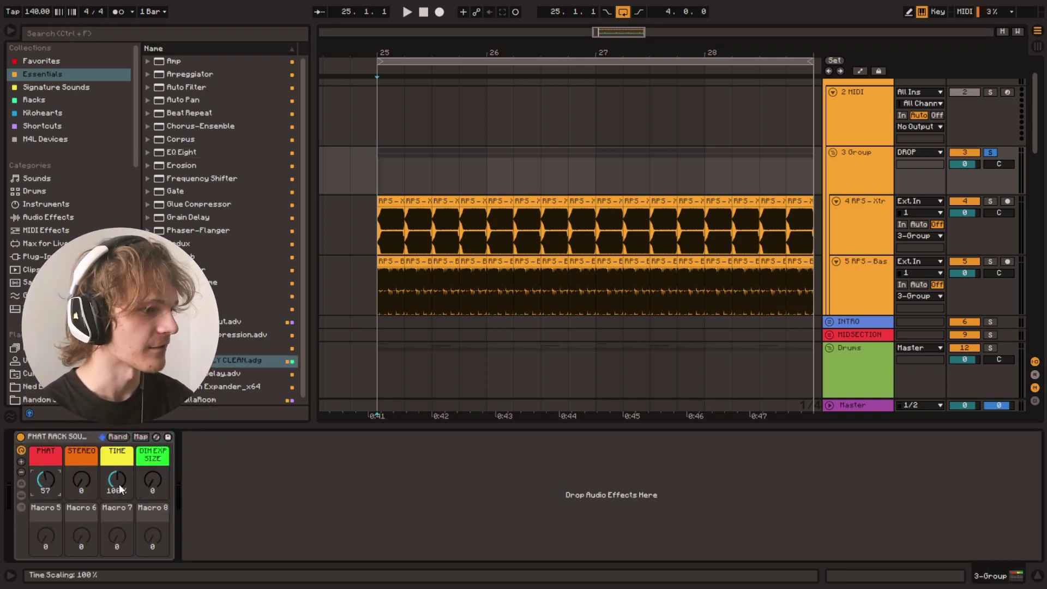
pyautogui.moveTo(118, 482); pyautogui.dragTo(117, 458)
pyautogui.click(377, 190)
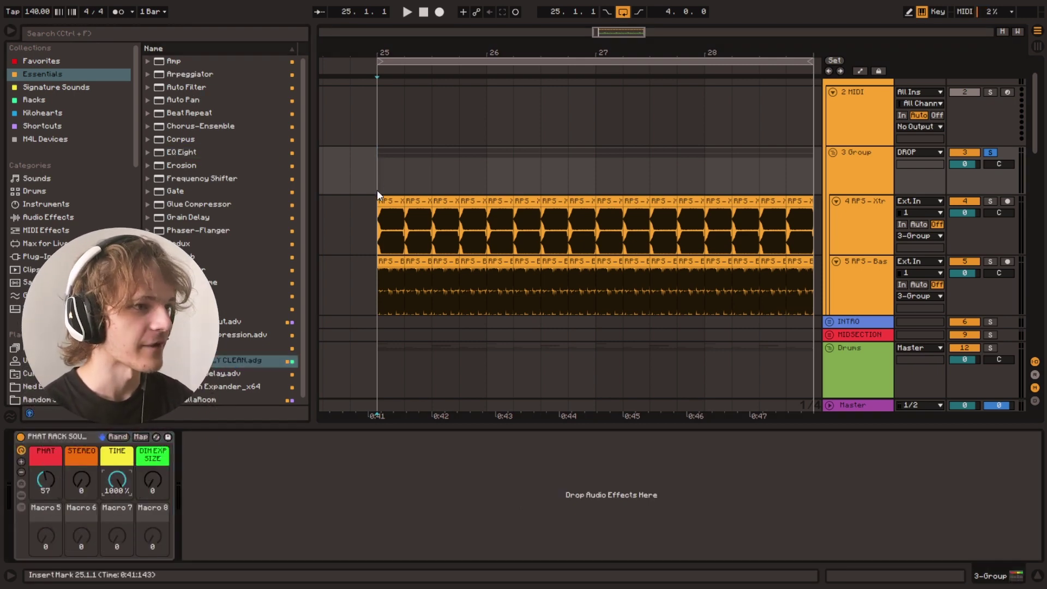
pyautogui.press('space')
# Step: Insert an EQ Eight ahead of the rack, boosting around 40 Hz and cutting 15 dB at about 167 Hz
pyautogui.moveTo(181, 152); pyautogui.dragTo(89, 468)
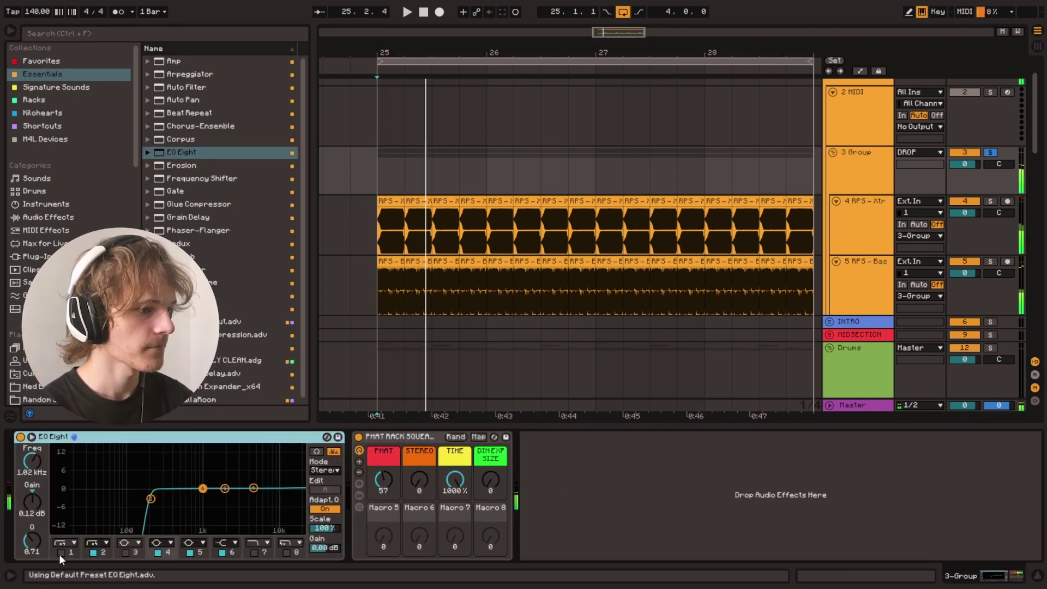
pyautogui.moveTo(203, 488); pyautogui.dragTo(99, 456)
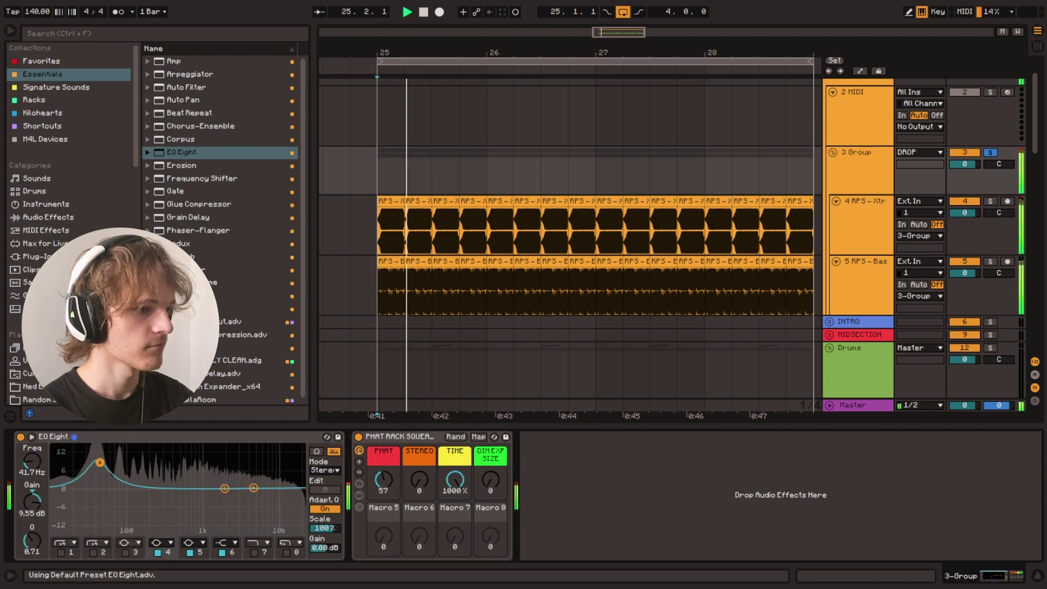
pyautogui.moveTo(225, 488); pyautogui.dragTo(144, 530)
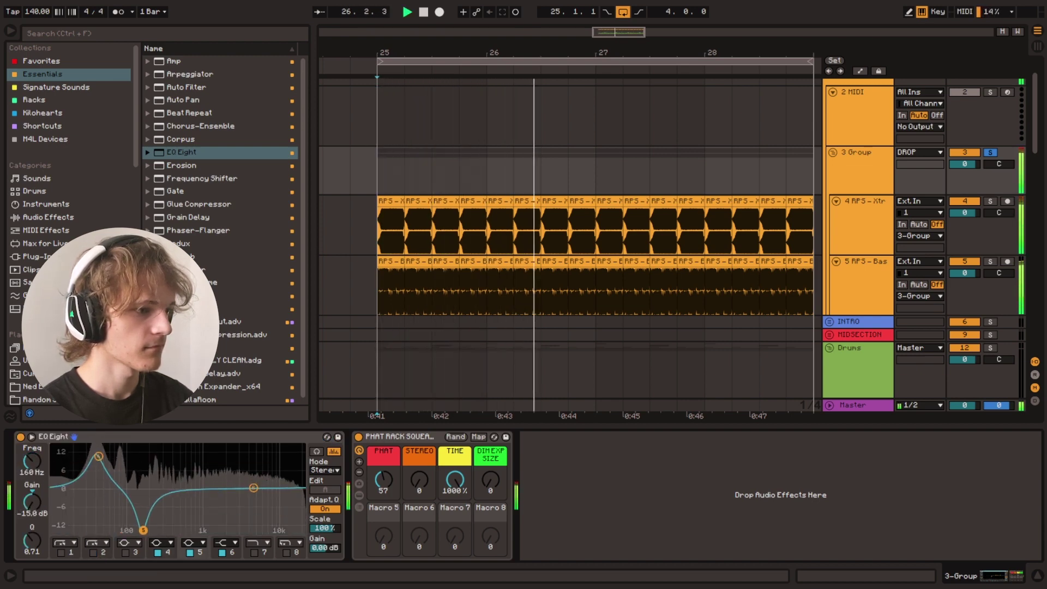
# Step: Insert an Amp between the EQ Eight and the rack, raise its gain to 4.68, and play from bar 25
pyautogui.moveTo(173, 60); pyautogui.dragTo(553, 507)
pyautogui.press('space')
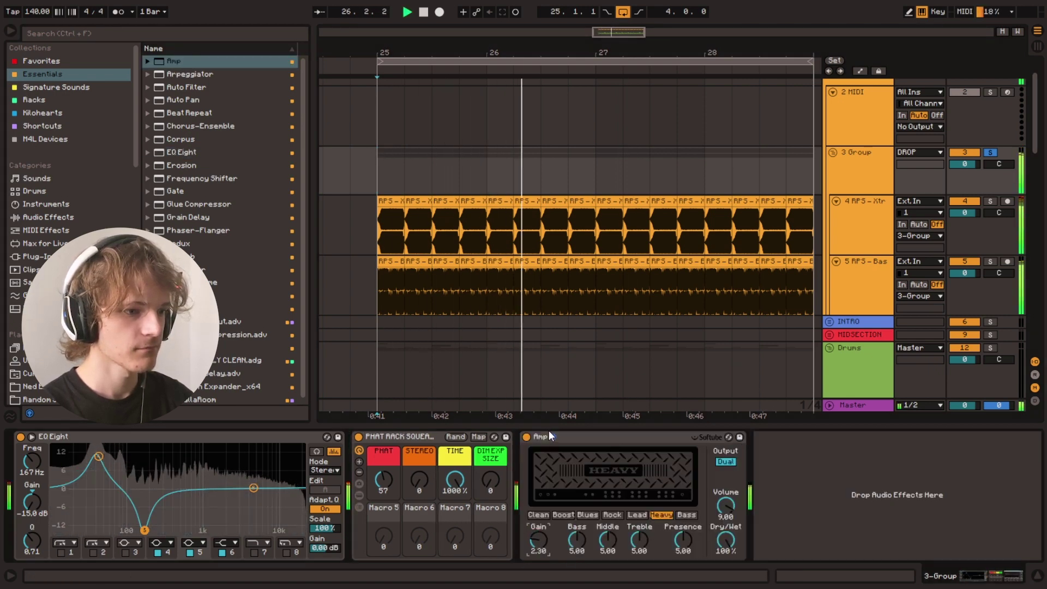
pyautogui.moveTo(545, 437); pyautogui.dragTo(372, 470)
pyautogui.moveTo(380, 542); pyautogui.dragTo(379, 521)
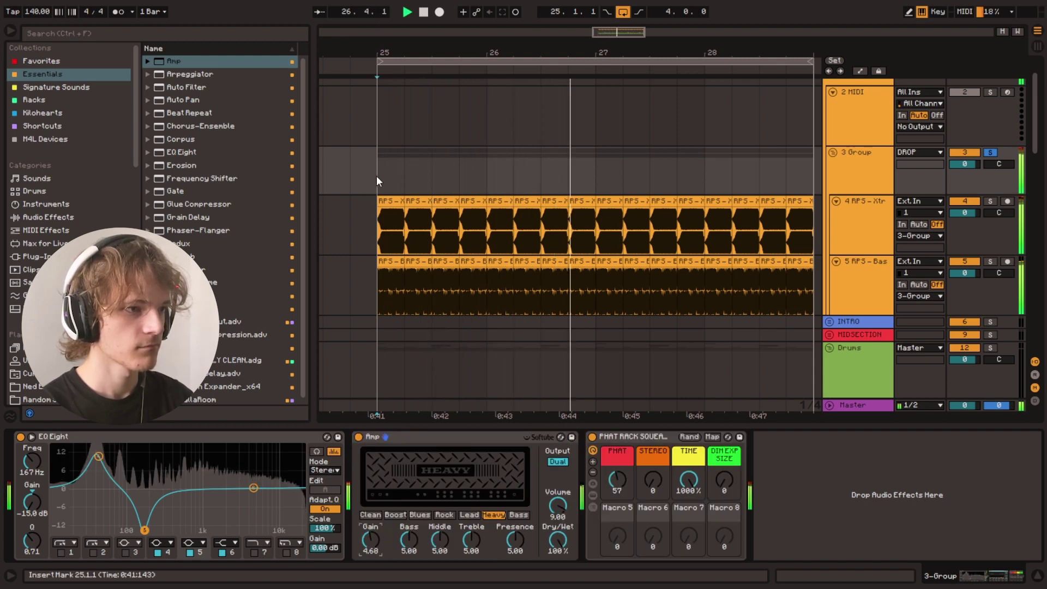
pyautogui.press('a')
pyautogui.press('space')
pyautogui.press('a')
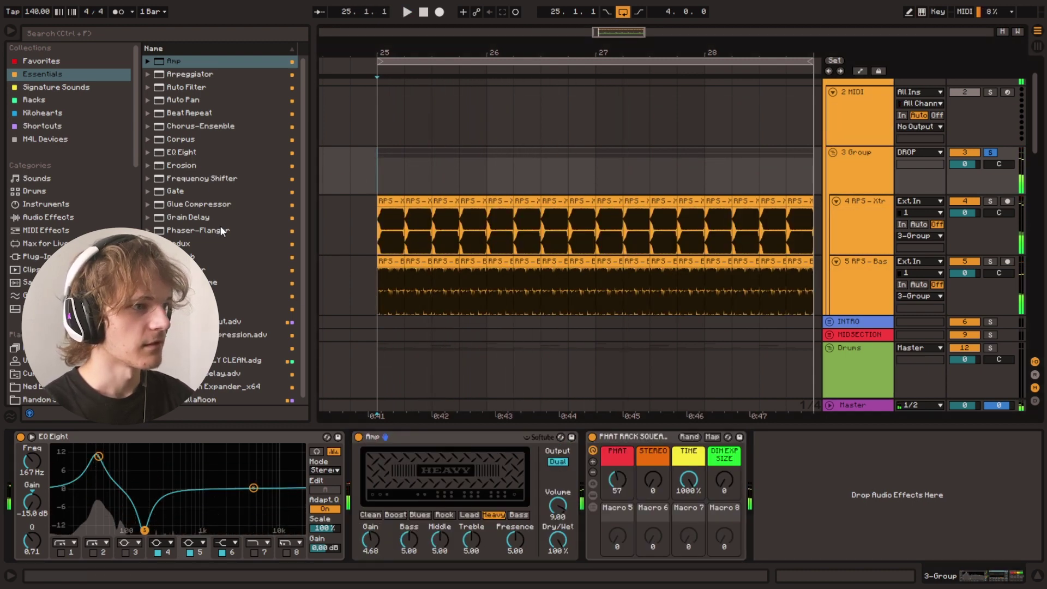
# Step: Add a fade-out and a fade-in to the first Xtreme clip at bar 25, playing it to check
pyautogui.click(372, 225)
pyautogui.moveTo(183, 100); pyautogui.dragTo(367, 459)
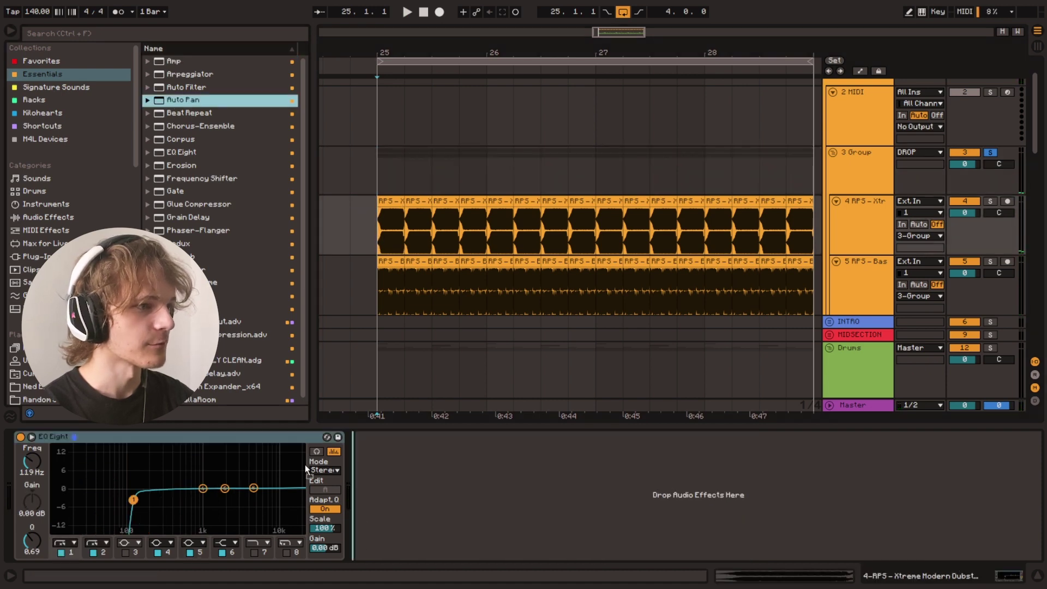
pyautogui.moveTo(383, 53); pyautogui.dragTo(383, 61)
pyautogui.press('+')
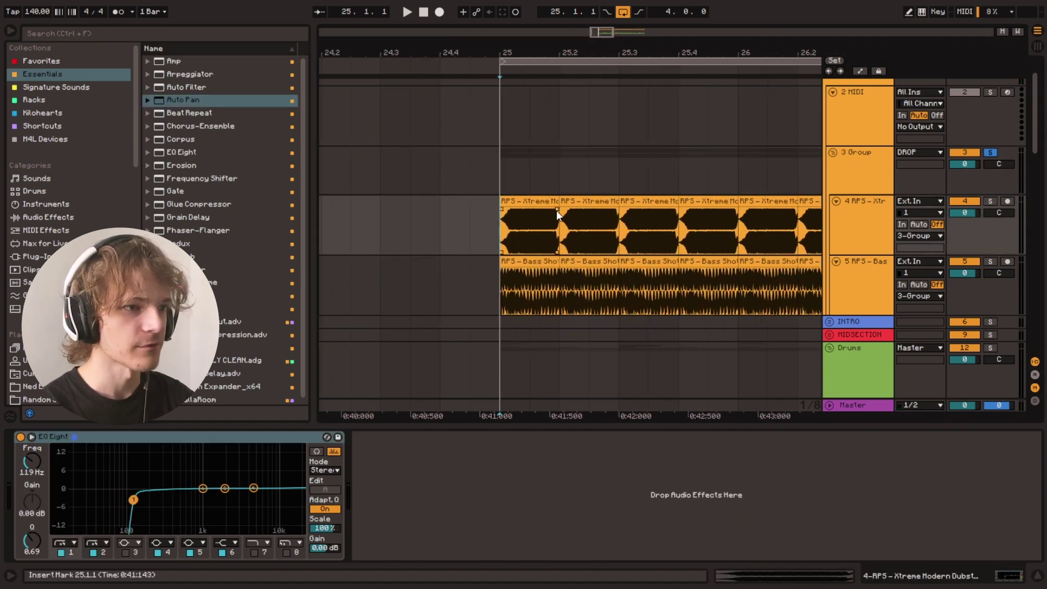
pyautogui.moveTo(556, 210); pyautogui.dragTo(525, 211)
pyautogui.press('space')
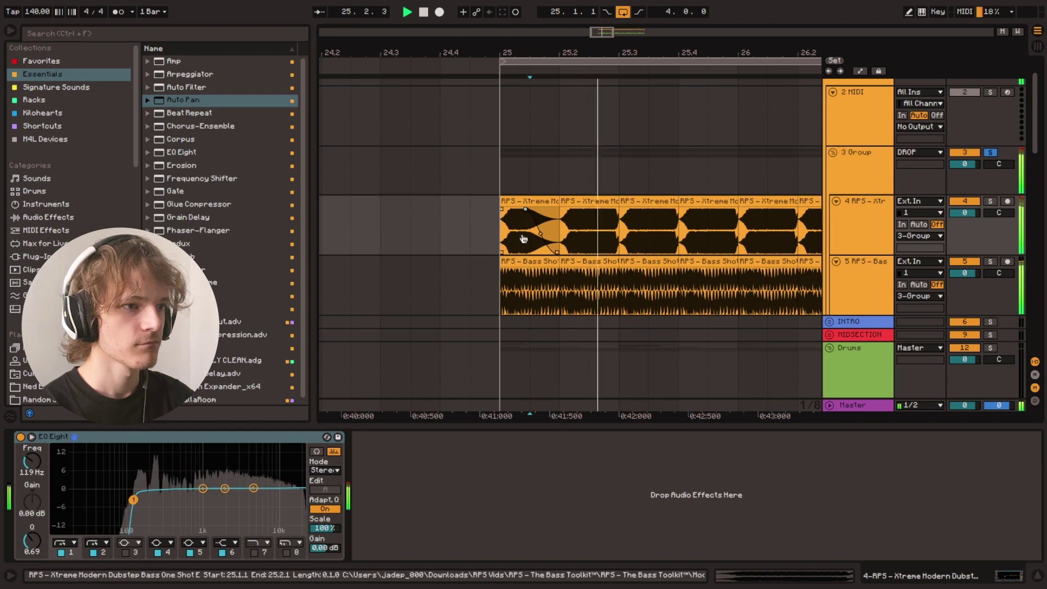
pyautogui.moveTo(502, 209); pyautogui.dragTo(518, 208)
pyautogui.press('space')
# Step: Duplicate the faded Xtreme clip over the remaining three beats of bar 25
pyautogui.click(529, 201)
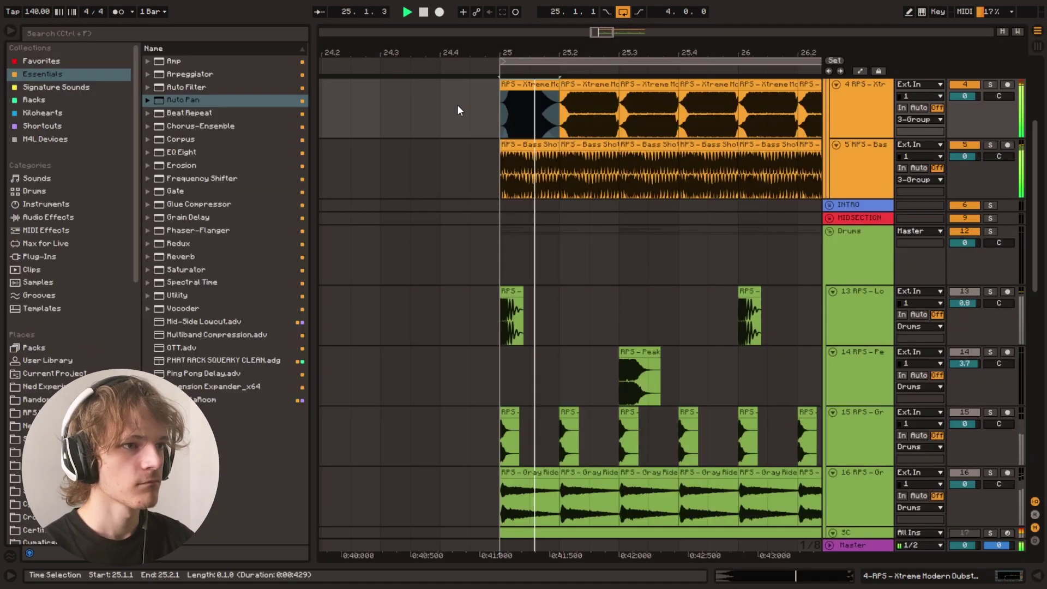
pyautogui.scroll(1, 460, 110)
pyautogui.click(532, 139)
pyautogui.hotkey('ctrl', 'd')
pyautogui.hotkey('ctrl', 'd')
pyautogui.hotkey('ctrl', 'd')
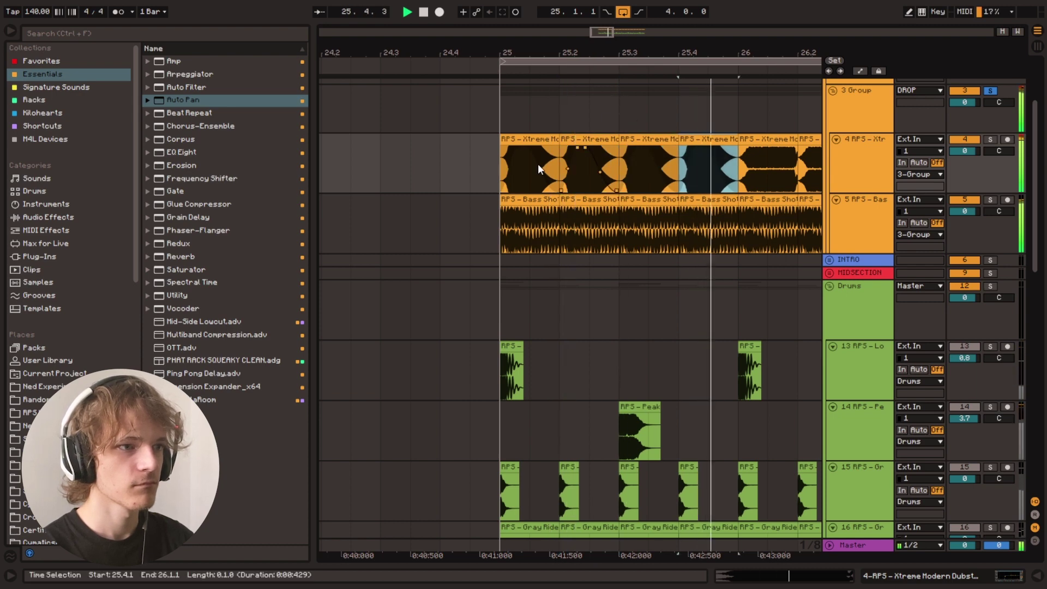
pyautogui.press('space')
# Step: Duplicate the faded Xtreme clip and its Bass Shot Tube clip together on every beat through bar 28
pyautogui.click(520, 234)
pyautogui.keyDown('shift'); pyautogui.click(548, 140); pyautogui.keyUp('shift')
pyautogui.hotkey('ctrl', 'd')
pyautogui.hotkey('ctrl', 'd')
pyautogui.hotkey('ctrl', 'd')
pyautogui.hotkey('ctrl', 'd')
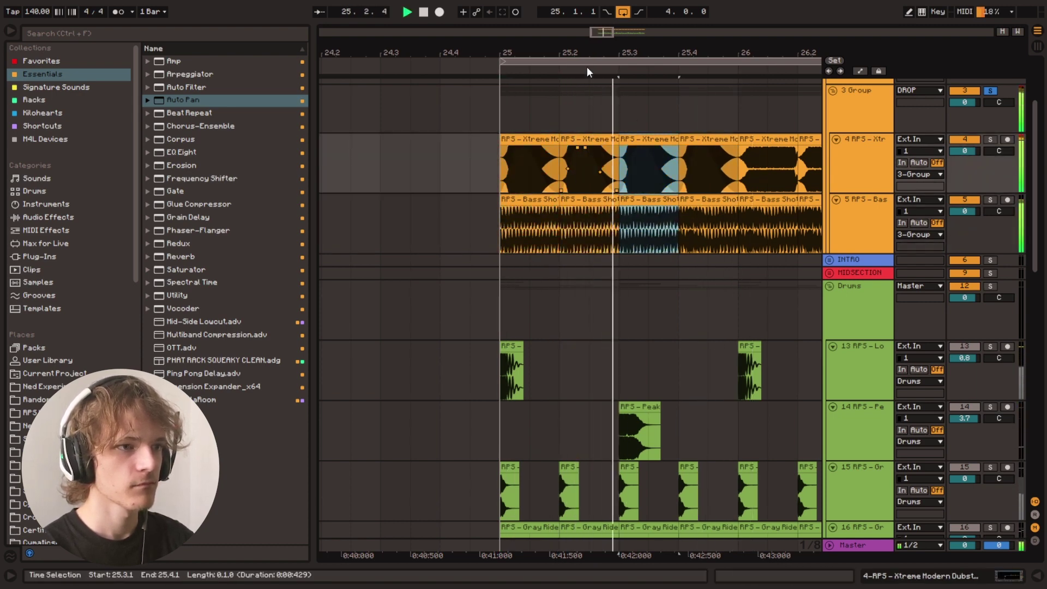
pyautogui.moveTo(589, 54); pyautogui.dragTo(568, 24)
pyautogui.hotkey('ctrl', 'd')
pyautogui.hotkey('ctrl', 'd')
pyautogui.hotkey('ctrl', 'd')
pyautogui.hotkey('ctrl', 'd')
pyautogui.hotkey('ctrl', 'd')
pyautogui.hotkey('ctrl', 'd')
pyautogui.hotkey('ctrl', 'd')
pyautogui.hotkey('ctrl', 'd')
pyautogui.hotkey('ctrl', 'd')
pyautogui.hotkey('ctrl', 'd')
pyautogui.hotkey('ctrl', 'd')
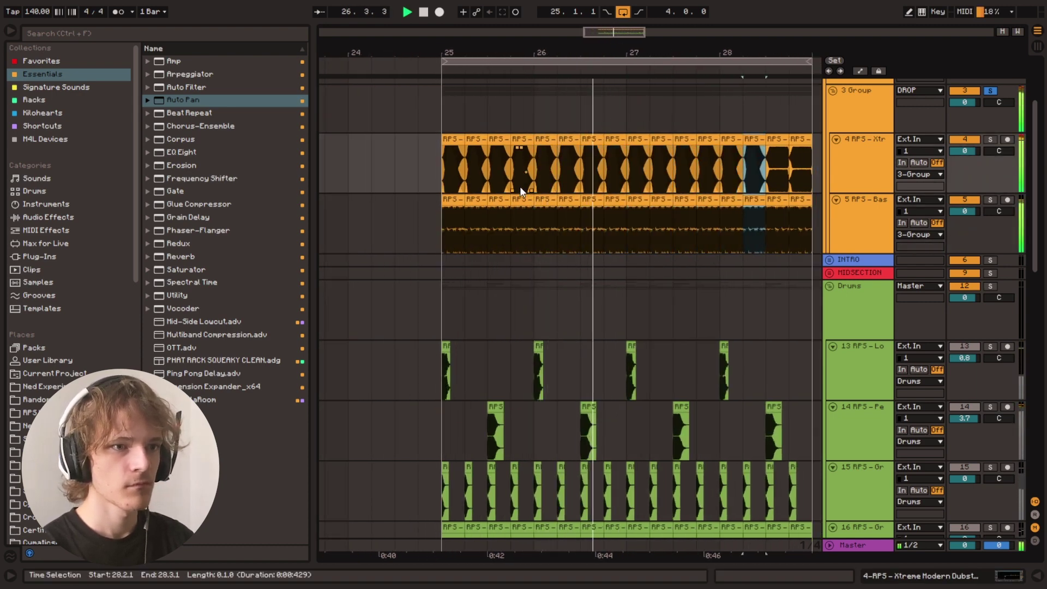
# Step: Turn off the bass group's solo and play the full drop from bar 25
pyautogui.click(443, 167)
pyautogui.scroll(2, 933, 126)
pyautogui.press('space')
pyautogui.click(990, 147)
pyautogui.click(443, 169)
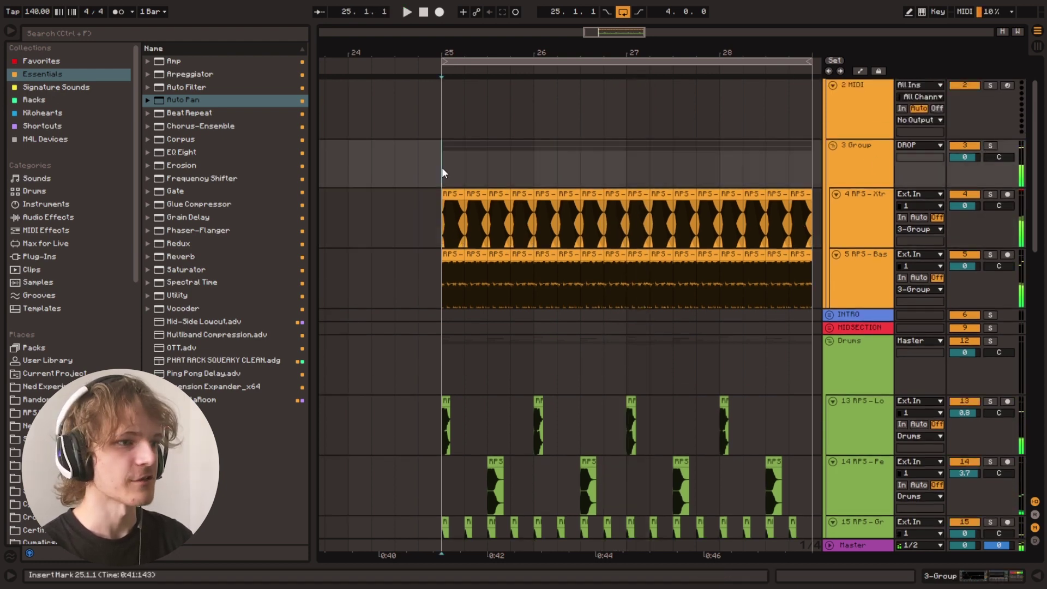
pyautogui.moveTo(472, 183)
pyautogui.mouseDown()
pyautogui.moveTo(472, 170)
pyautogui.moveTo(418, 169)
pyautogui.mouseUp()
pyautogui.press('space')
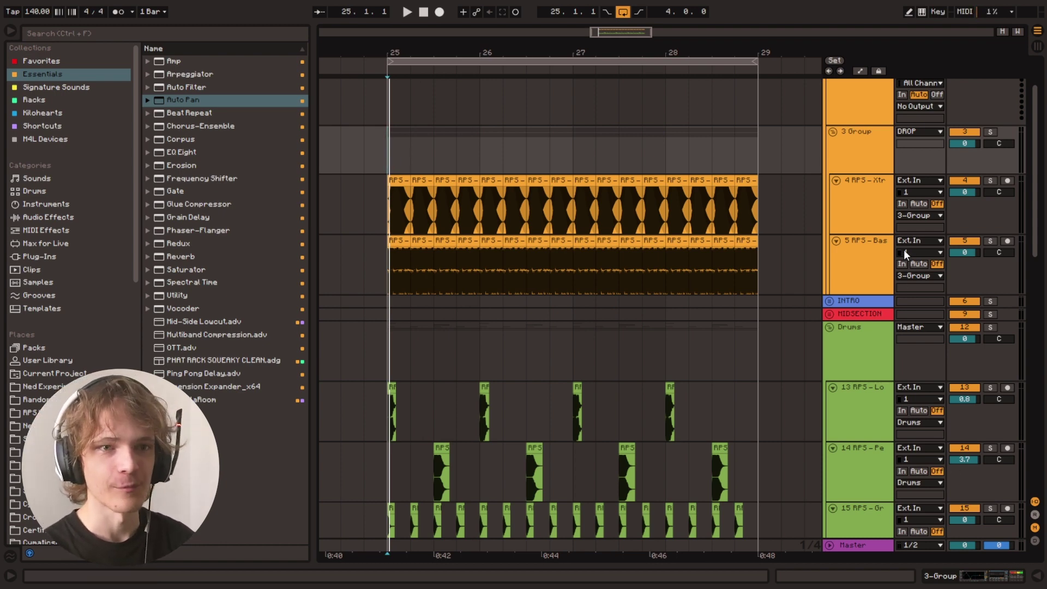
# Step: Play the faded bass pattern with the drums from bar 25, focusing on bars 25 to 27
pyautogui.click(396, 168)
pyautogui.moveTo(464, 50)
pyautogui.mouseDown()
pyautogui.moveTo(483, 49)
pyautogui.moveTo(473, 57)
pyautogui.mouseUp()
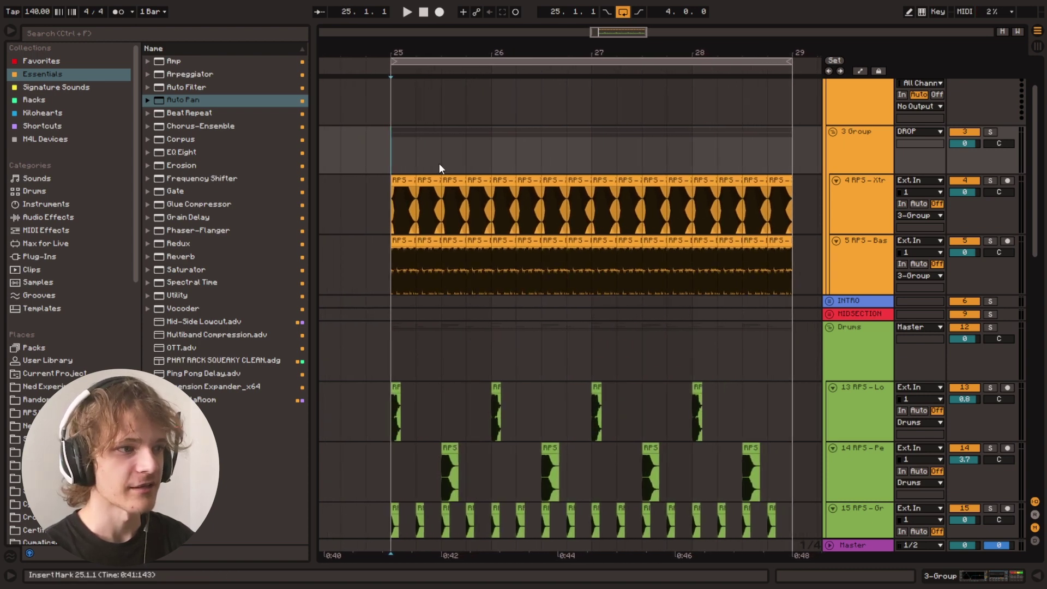
pyautogui.moveTo(607, 32); pyautogui.dragTo(607, 55)
pyautogui.moveTo(497, 53); pyautogui.dragTo(548, 58)
pyautogui.scroll(1, 463, 222)
pyautogui.click(460, 224)
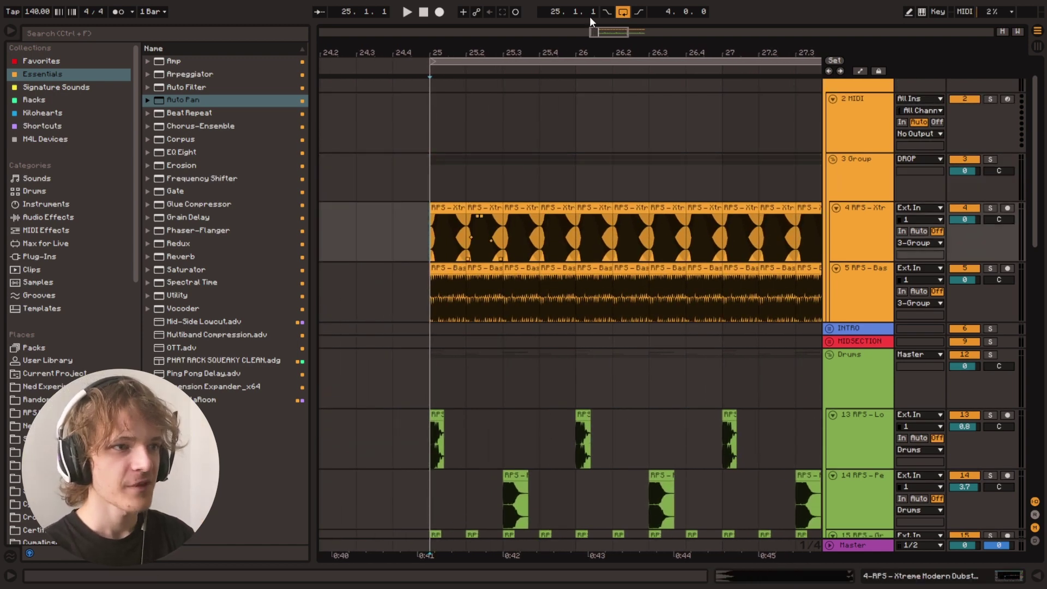
pyautogui.moveTo(596, 32); pyautogui.dragTo(601, 40)
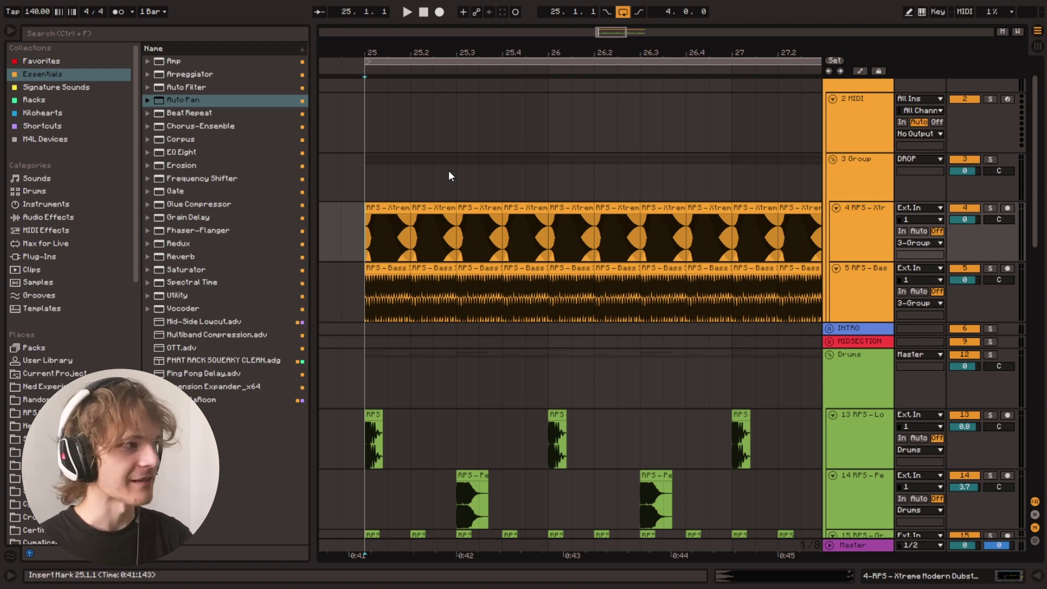
pyautogui.press('space')
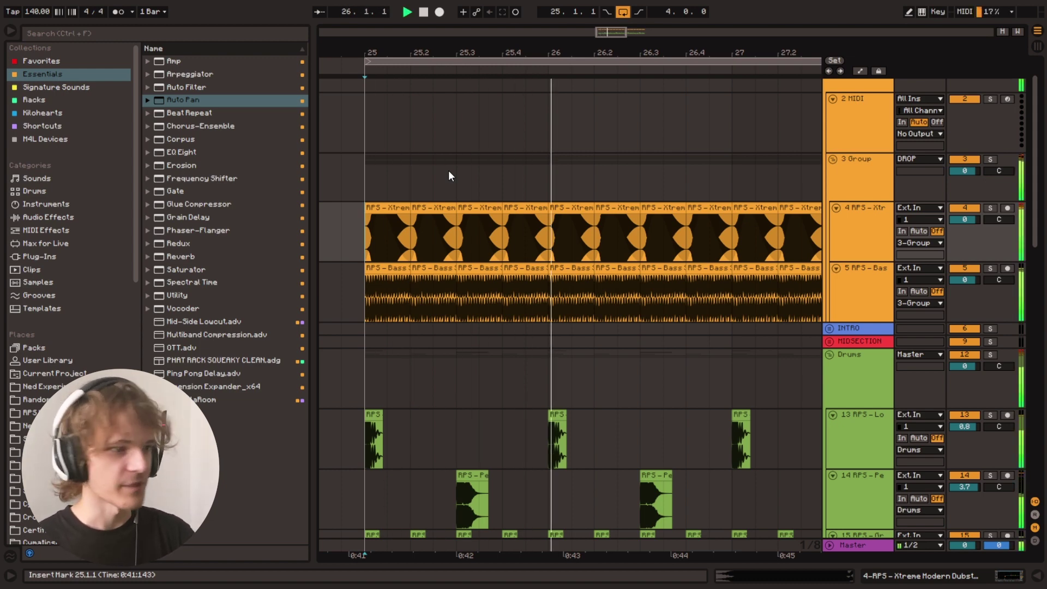
pyautogui.press('space')
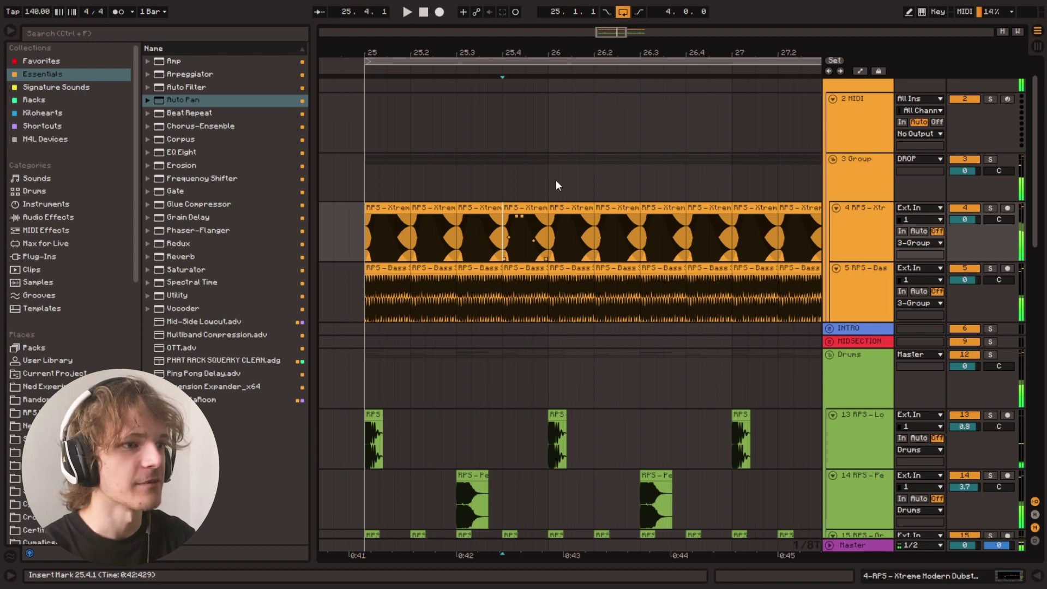
# Step: Shorten the Xtreme clip on beat 25.4 to two thirds of a beat and fill the remaining third with a cut copy
pyautogui.moveTo(548, 209); pyautogui.dragTo(534, 210)
pyautogui.hotkey('ctrl', 'd')
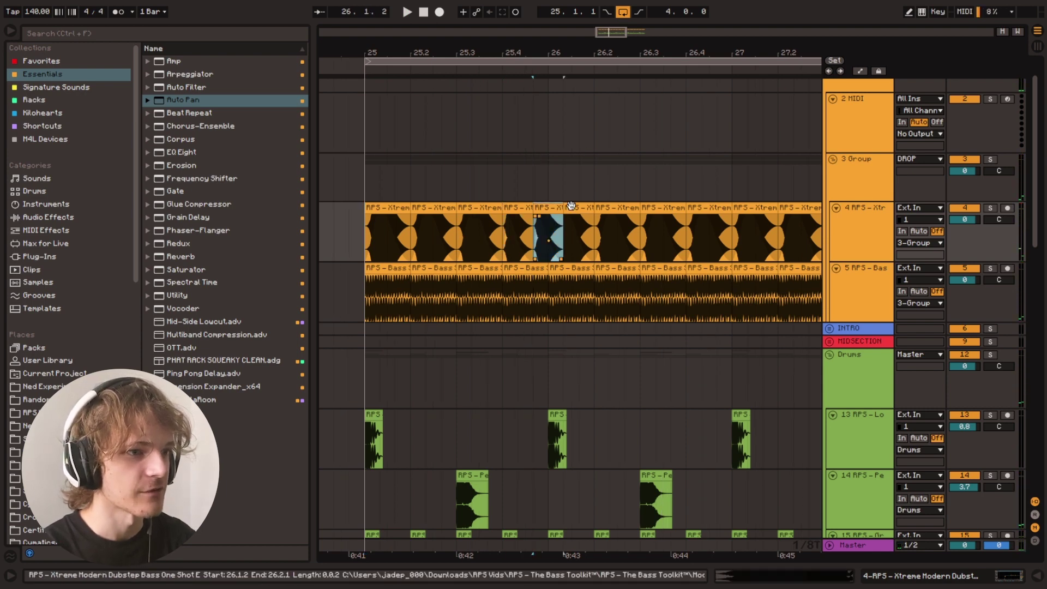
pyautogui.press('space')
pyautogui.click(505, 236)
pyautogui.press('space')
pyautogui.press('space')
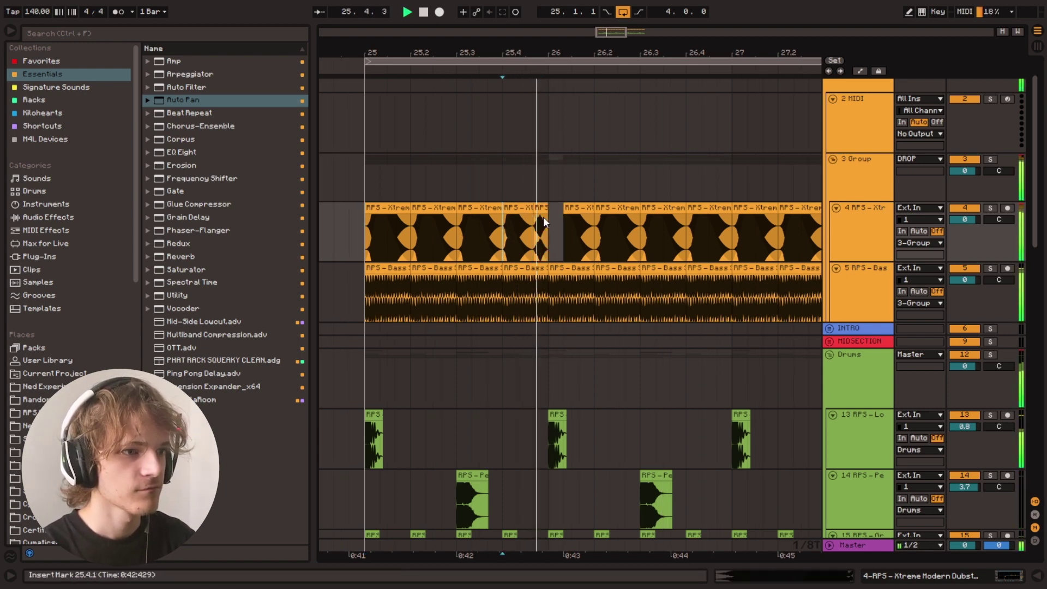
pyautogui.click(540, 209)
pyautogui.press('space')
pyautogui.press('space')
pyautogui.click(500, 239)
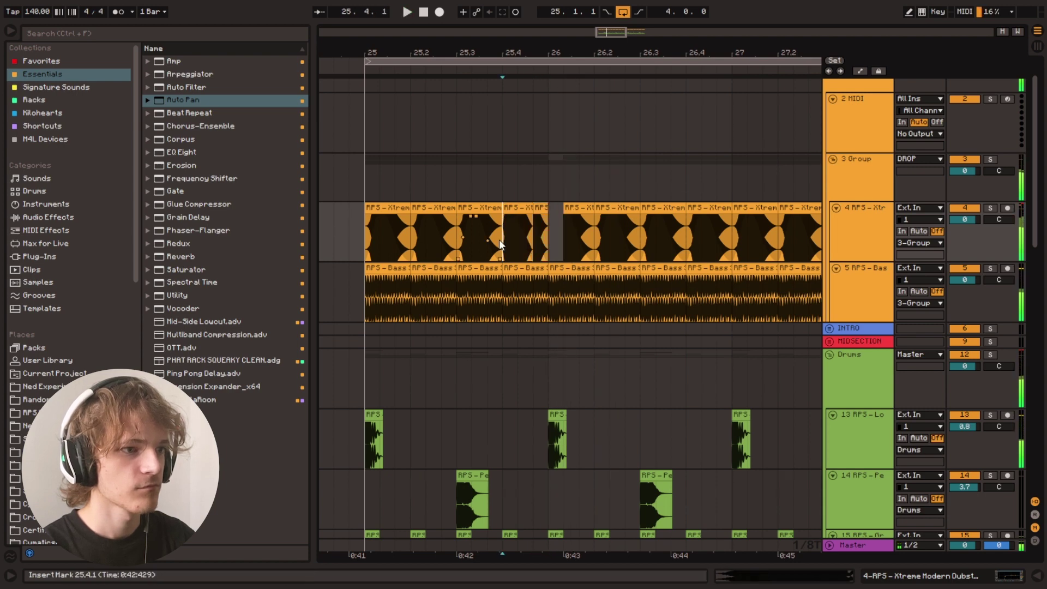
# Step: Duplicate the pair of shortened Xtreme clips from beat 25.4 onto beats 26.1 and 26.2, and play from bar 25
pyautogui.click(509, 209)
pyautogui.press('space')
pyautogui.keyDown('shift'); pyautogui.click(536, 210); pyautogui.keyUp('shift')
pyautogui.hotkey('ctrl', 'd')
pyautogui.hotkey('ctrl', 'd')
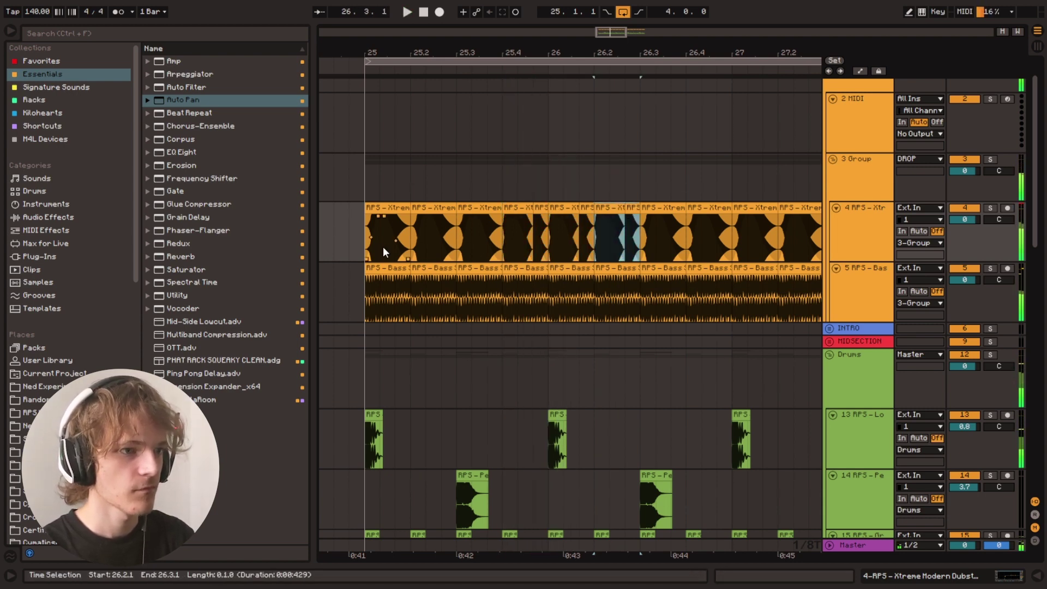
pyautogui.click(368, 237)
pyautogui.press('space')
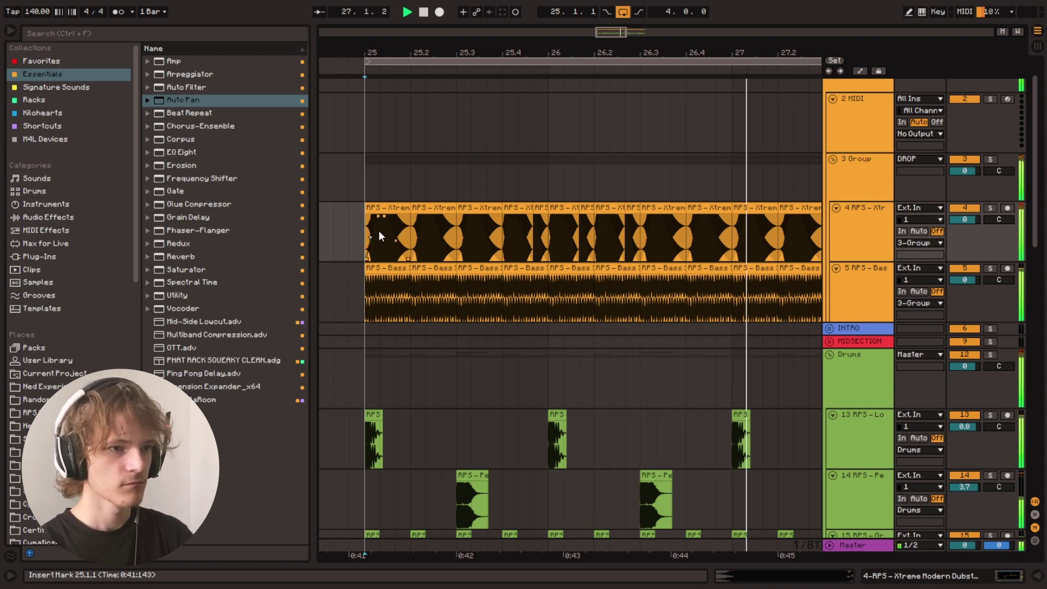
pyautogui.press('space')
pyautogui.press('space')
pyautogui.press('space')
# Step: Try duplicating the shortened Xtreme pair on beat 26.1 over beat 26.2 again, and undo it
pyautogui.click(567, 232)
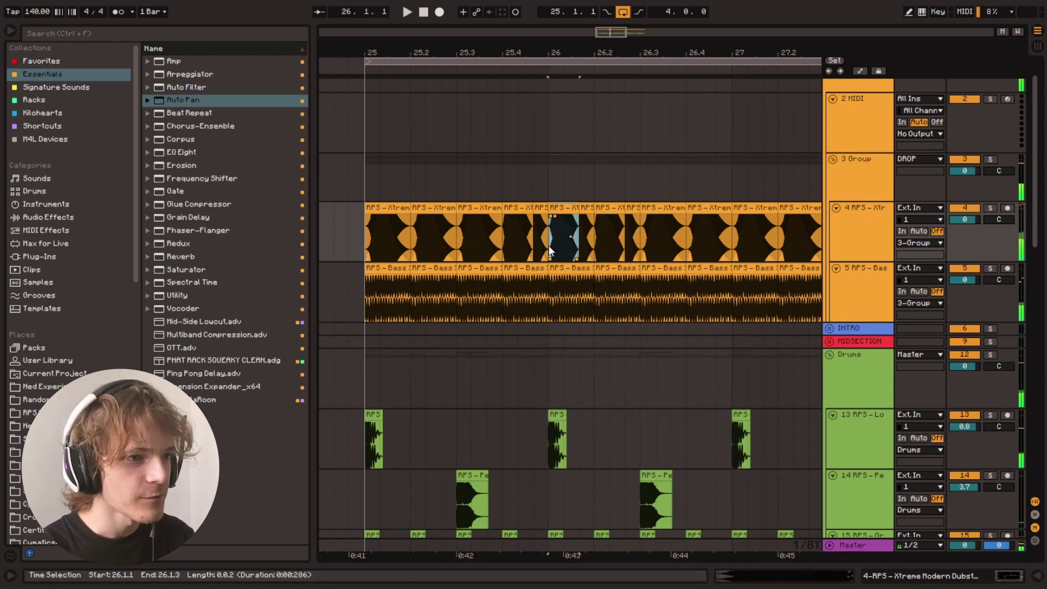
pyautogui.click(565, 207)
pyautogui.keyDown('shift'); pyautogui.click(586, 208); pyautogui.keyUp('shift')
pyautogui.press('space')
pyautogui.press('space')
pyautogui.hotkey('ctrl', 'd')
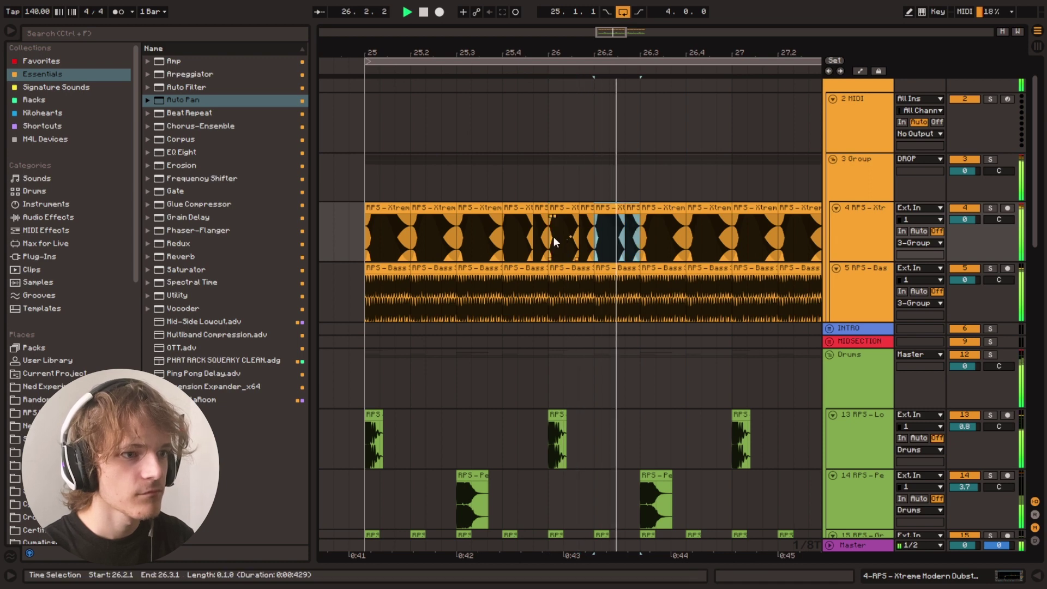
pyautogui.click(553, 237)
pyautogui.press('space')
pyautogui.hotkey('ctrl', 'z')
pyautogui.press('space')
# Step: Select the shortened Xtreme clips across beats 26.1 and 26.2 and play from bar 26
pyautogui.click(572, 207)
pyautogui.keyDown('shift'); pyautogui.click(635, 207); pyautogui.keyUp('shift')
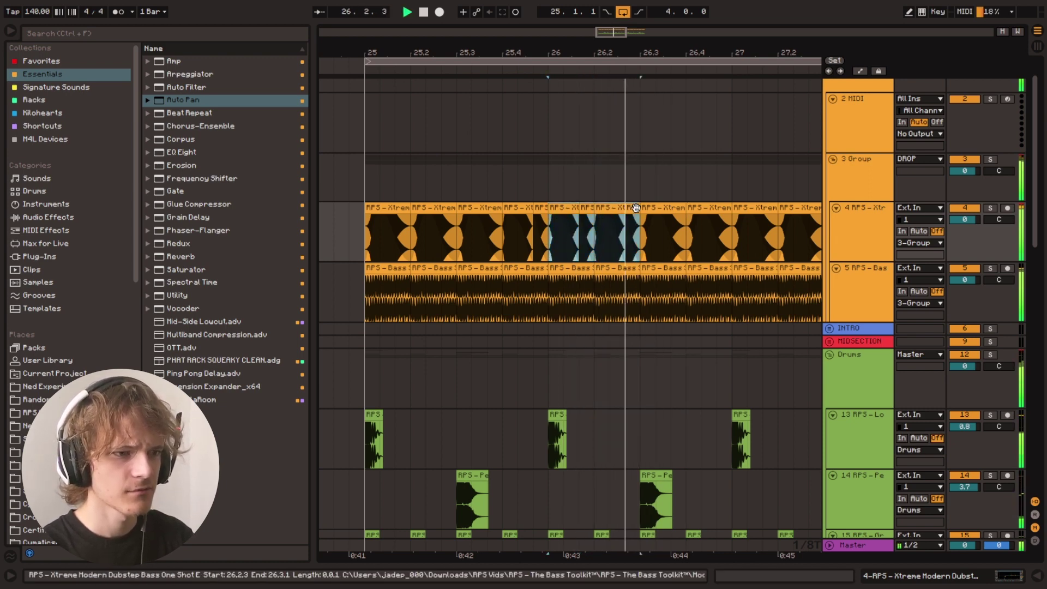
pyautogui.press('space')
pyautogui.click(552, 234)
pyautogui.press('space')
# Step: Shorten the Xtreme clip on beat 26.3 to about three quarters of a beat and play from its start
pyautogui.click(655, 239)
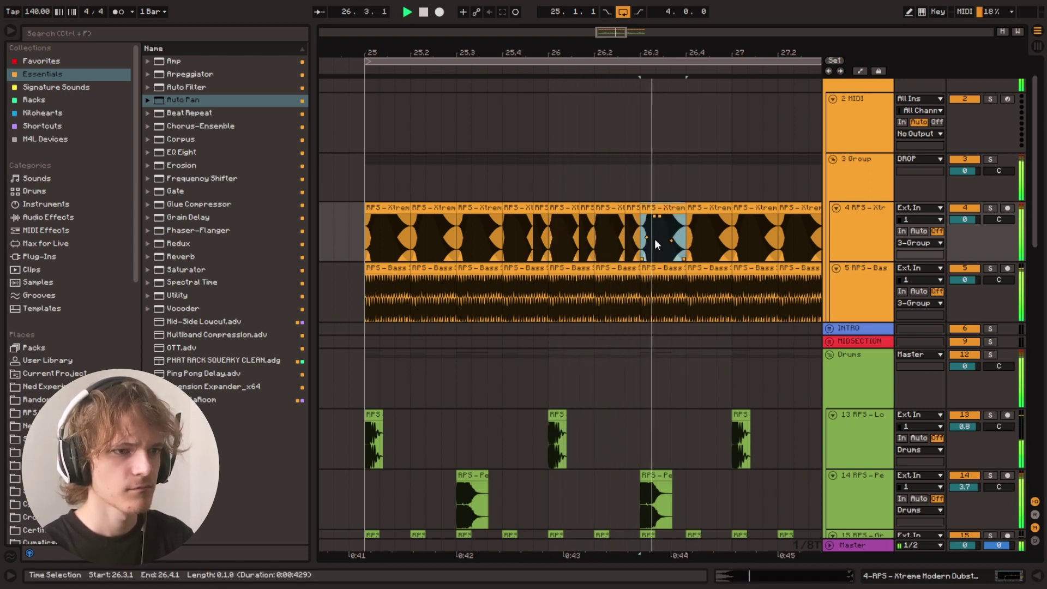
pyautogui.click(669, 208)
pyautogui.press('space')
pyautogui.press('space')
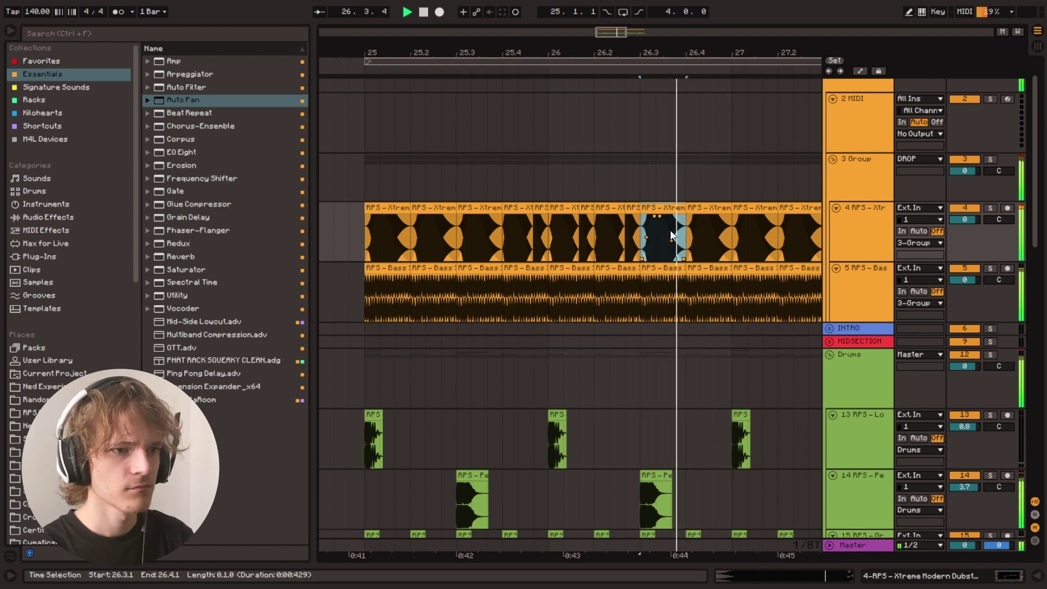
pyautogui.press('space')
pyautogui.moveTo(672, 240); pyautogui.dragTo(662, 245)
pyautogui.click(666, 208)
pyautogui.moveTo(686, 210); pyautogui.dragTo(674, 211)
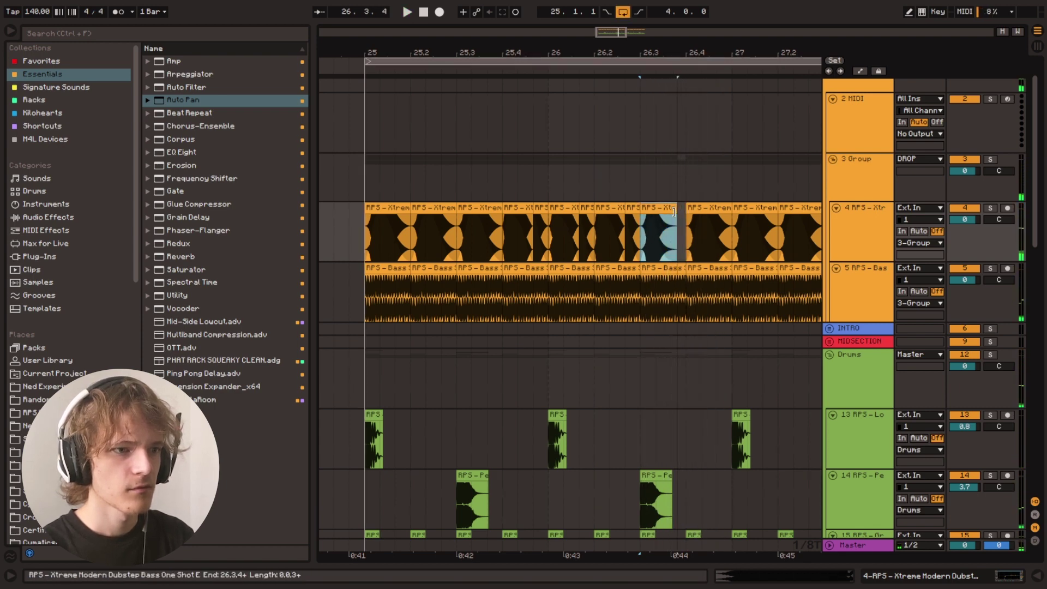
pyautogui.click(660, 237)
pyautogui.press('space')
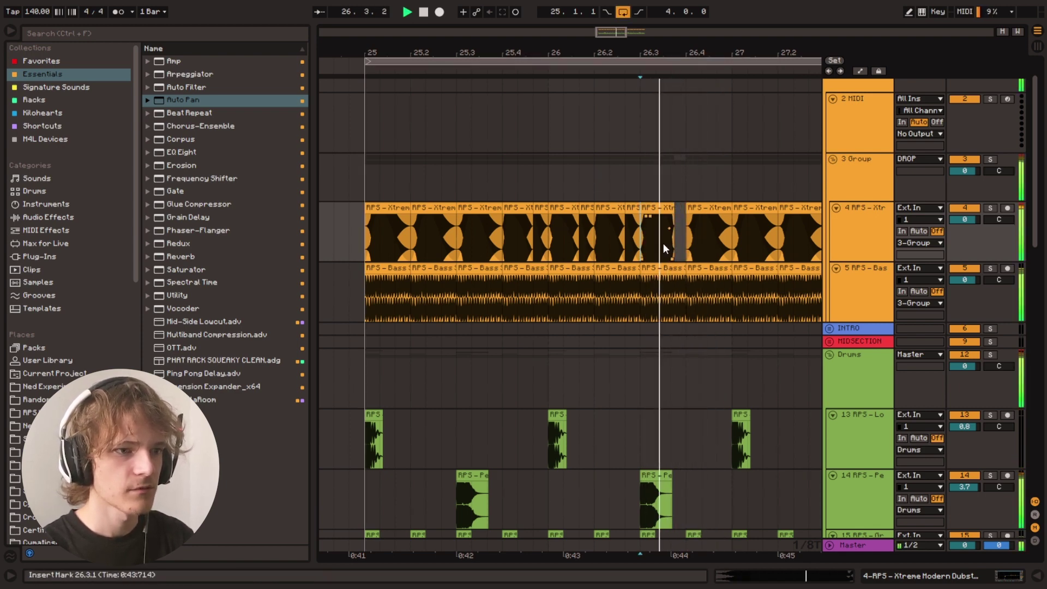
# Step: Repeat the shortened-clip rhythm of bars 25 and 26 across bars 27 and 28 on the Xtreme track, and return to bar 25
pyautogui.click(379, 239)
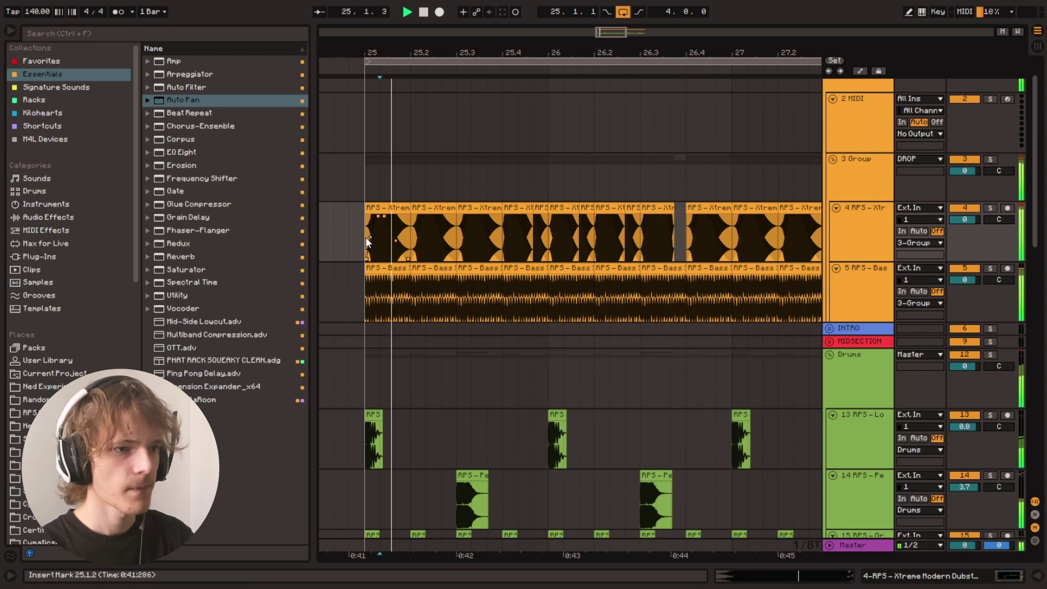
pyautogui.moveTo(370, 236)
pyautogui.mouseDown()
pyautogui.moveTo(729, 235)
pyautogui.moveTo(372, 236)
pyautogui.mouseUp()
pyautogui.click(725, 236)
pyautogui.press('space')
pyautogui.hotkey('ctrl', 'd')
pyautogui.moveTo(589, 40); pyautogui.dragTo(512, 17)
pyautogui.press('+')
pyautogui.click(385, 230)
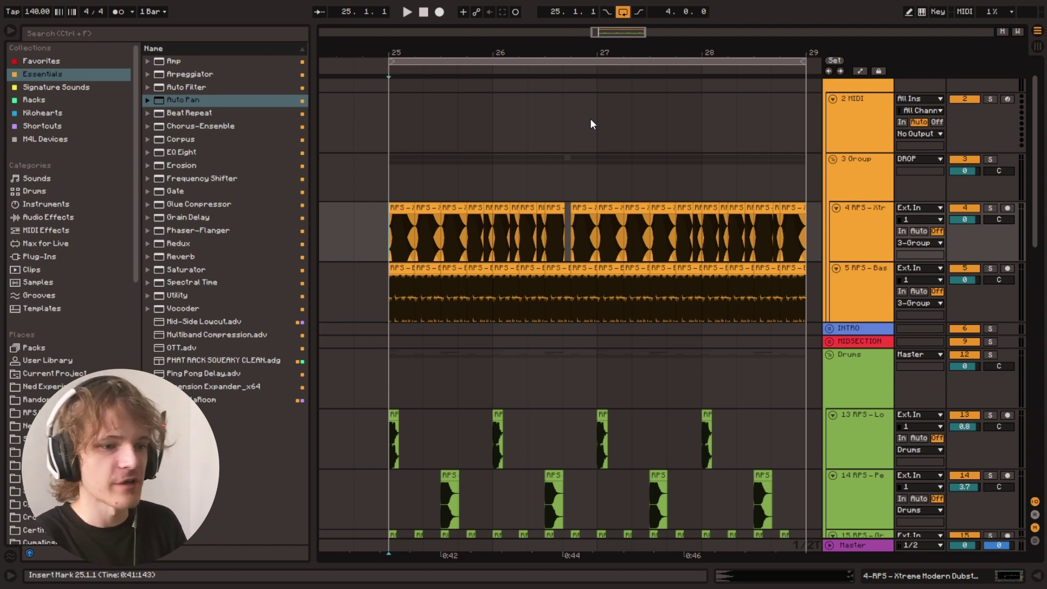
# Step: Play the varied Xtreme rhythm from beat 25.4 and return to the start of bar 25
pyautogui.moveTo(624, 34); pyautogui.dragTo(500, 113)
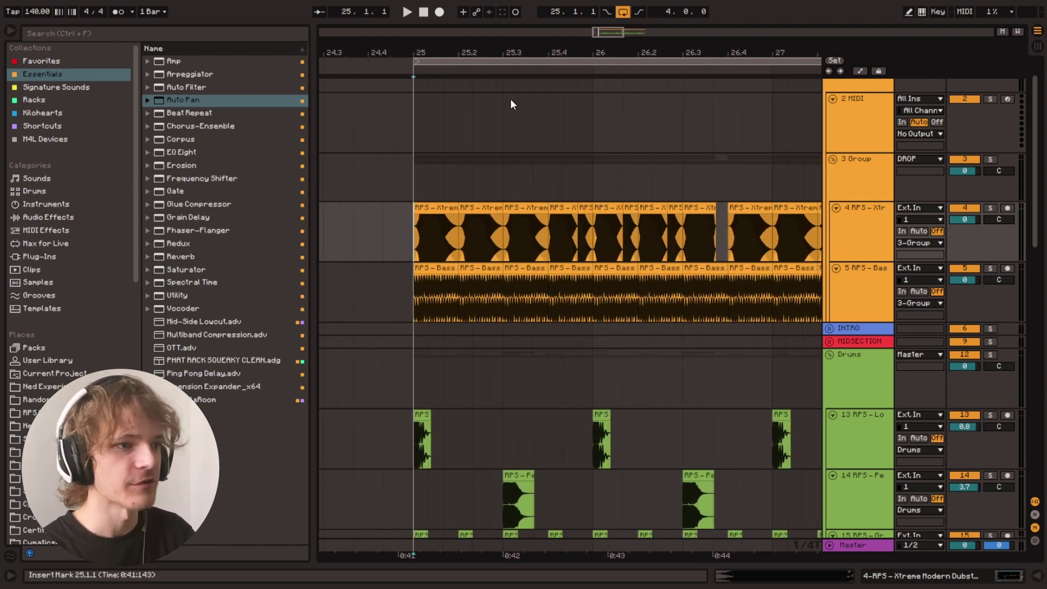
pyautogui.click(548, 243)
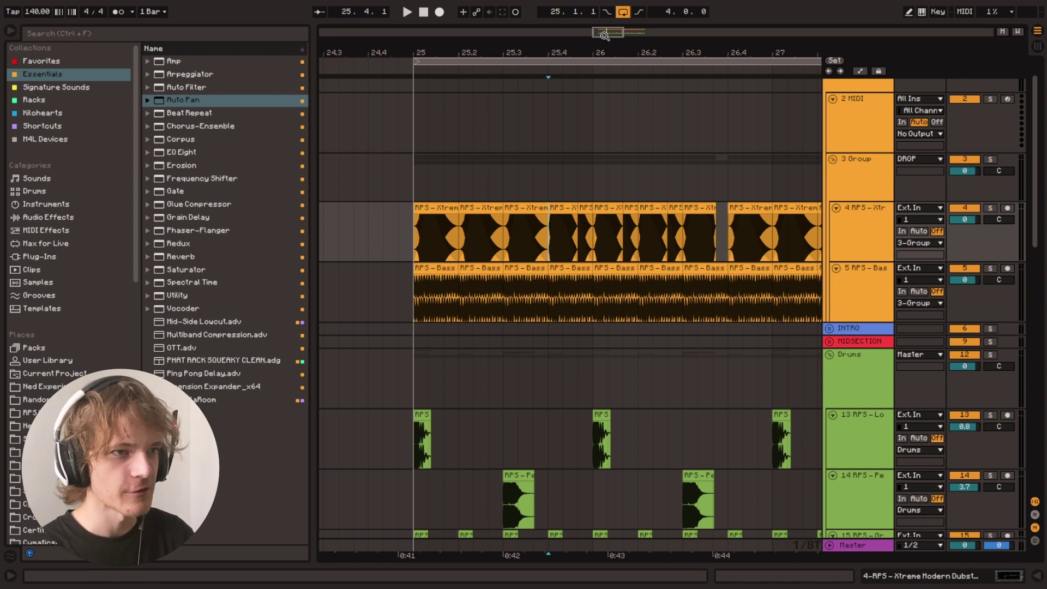
pyautogui.press('space')
pyautogui.moveTo(518, 53); pyautogui.dragTo(474, 35)
pyautogui.press('space')
pyautogui.click(379, 233)
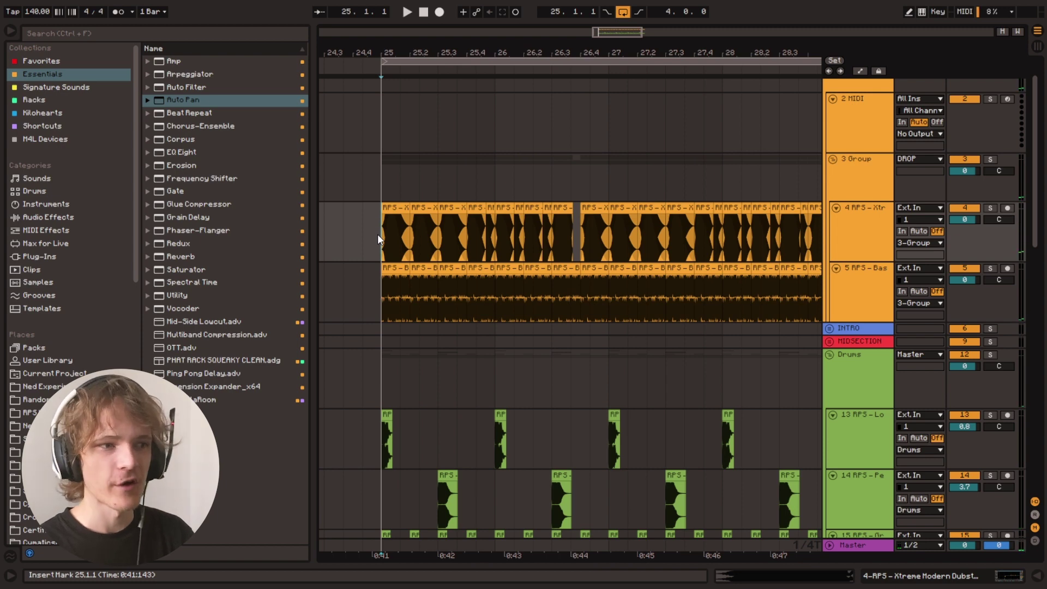
# Step: Examine the long and short Xtreme clips between beats 25.4 and 26.3 one by one, and return to bar 25
pyautogui.click(473, 207)
pyautogui.keyDown('shift'); pyautogui.click(504, 209); pyautogui.keyUp('shift')
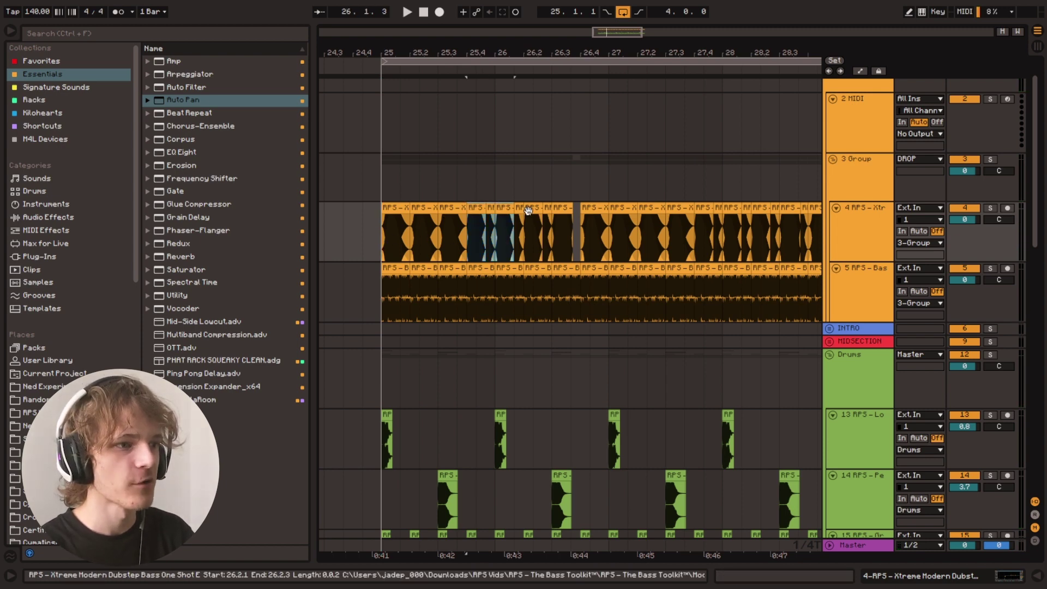
pyautogui.click(473, 211)
pyautogui.click(530, 207)
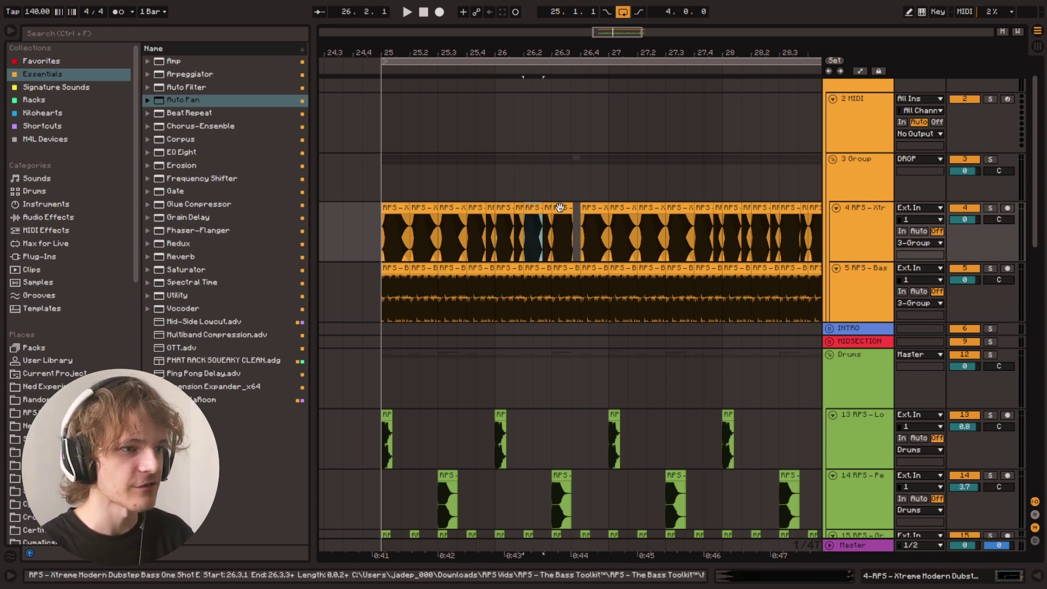
pyautogui.click(474, 209)
pyautogui.click(500, 209)
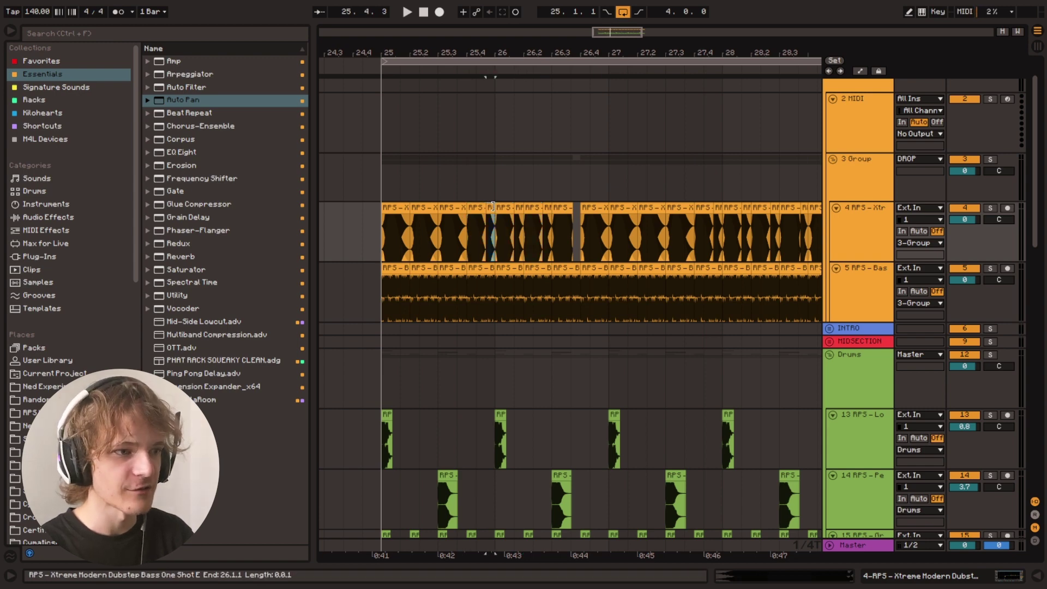
pyautogui.click(518, 207)
pyautogui.click(546, 207)
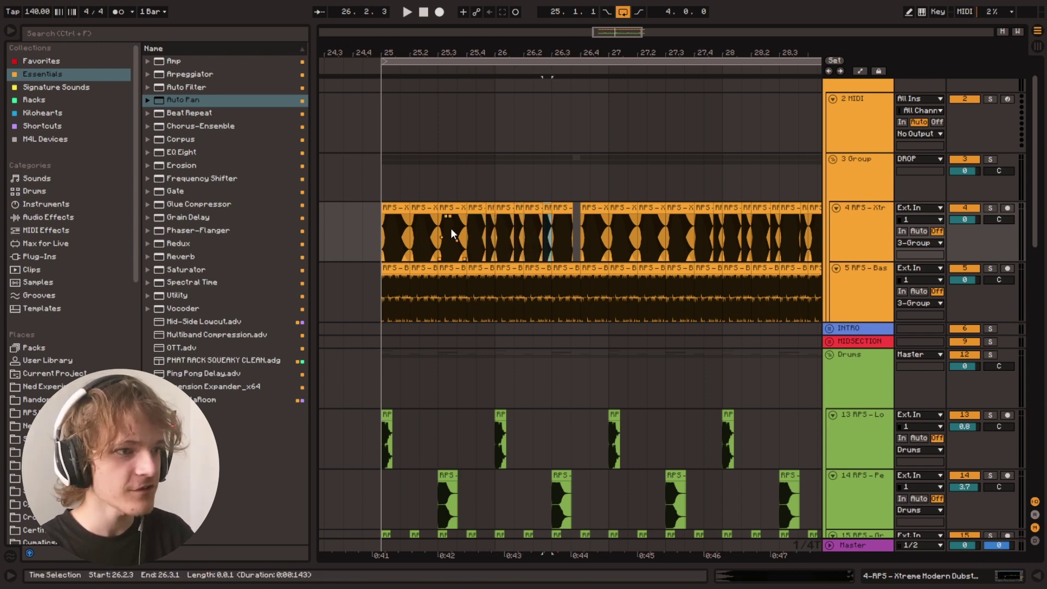
pyautogui.click(477, 232)
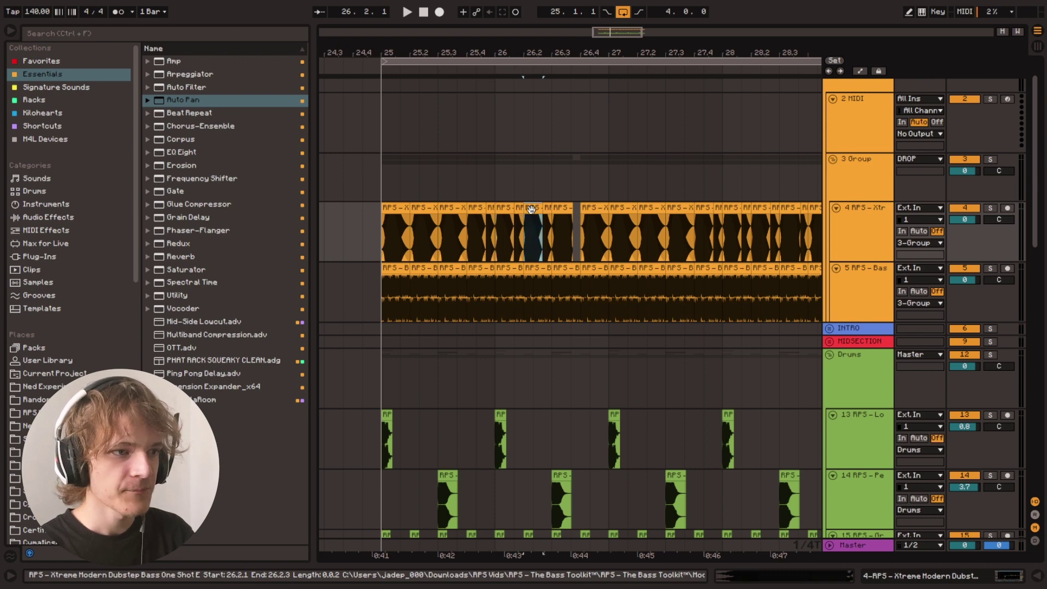
pyautogui.click(468, 235)
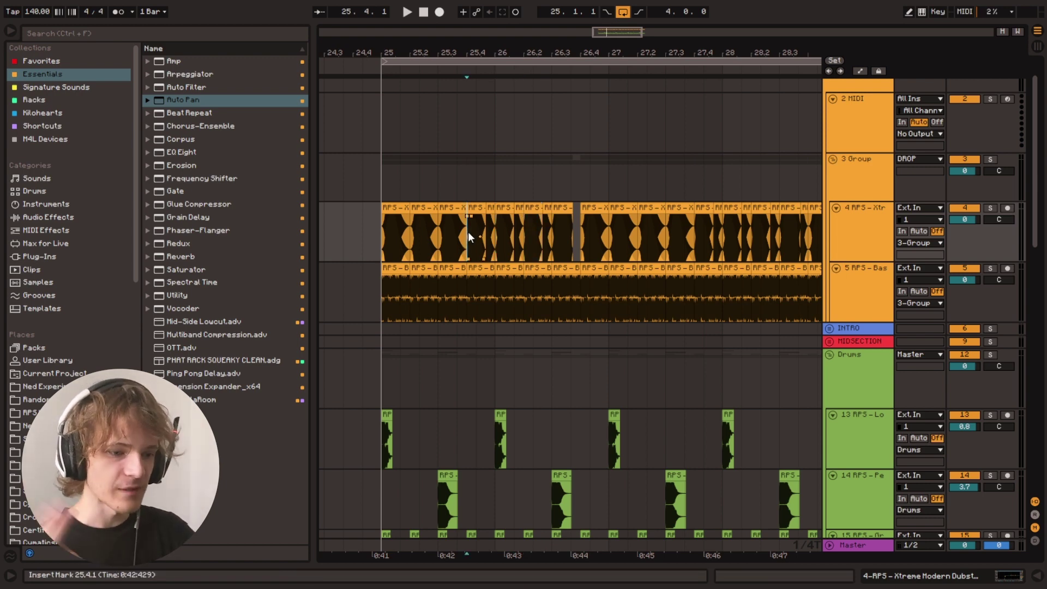
pyautogui.click(374, 243)
# Step: Play the repeated Xtreme rhythm in the second half of the drop from beat 27.3
pyautogui.scroll(2, 511, 261)
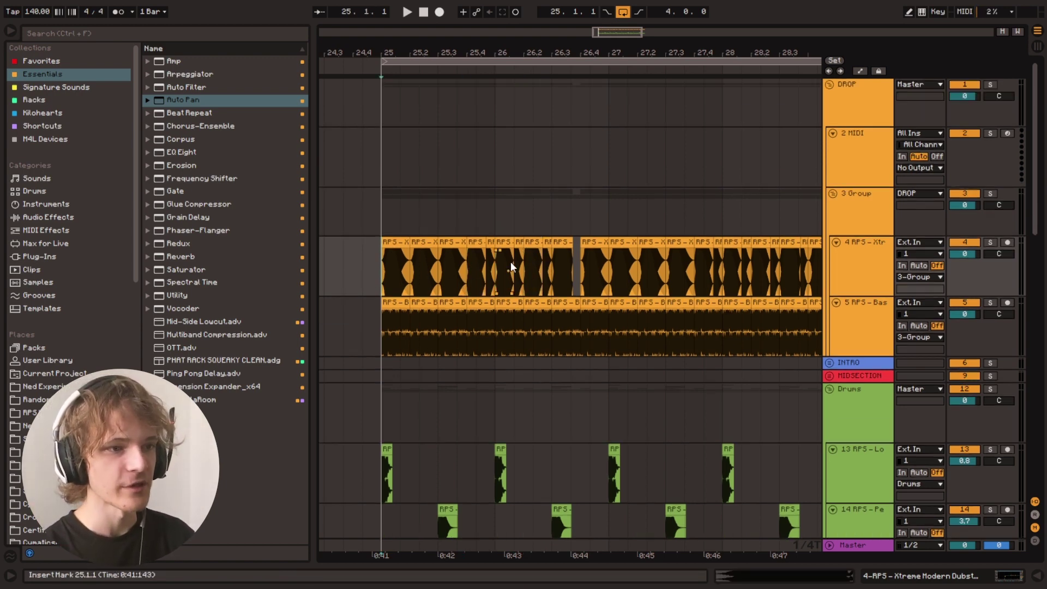
pyautogui.moveTo(482, 53)
pyautogui.mouseDown()
pyautogui.moveTo(475, 61)
pyautogui.moveTo(467, 51)
pyautogui.mouseUp()
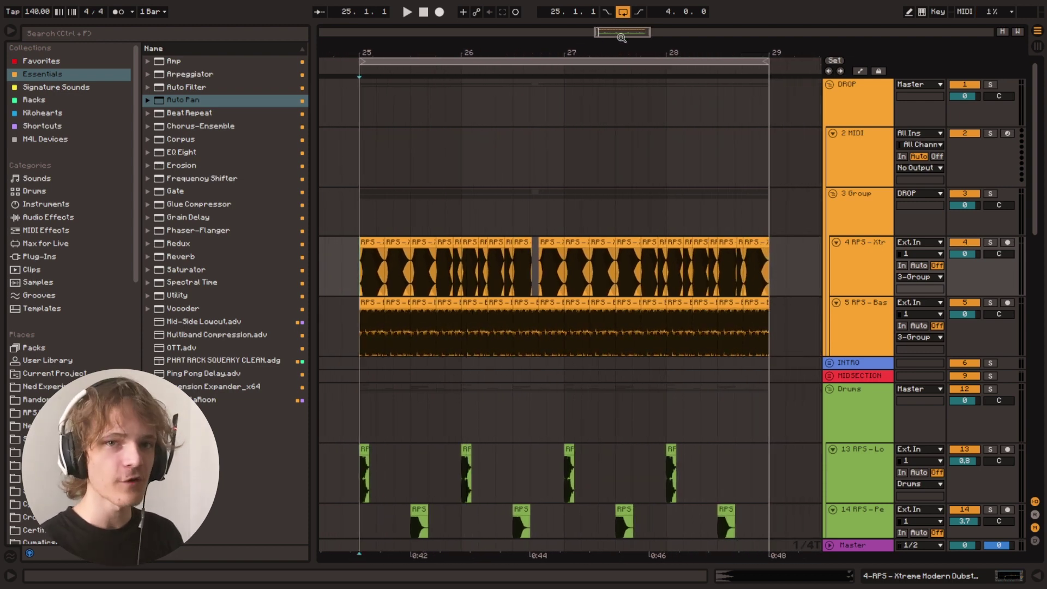
pyautogui.moveTo(616, 27); pyautogui.dragTo(545, 240)
pyautogui.click(527, 266)
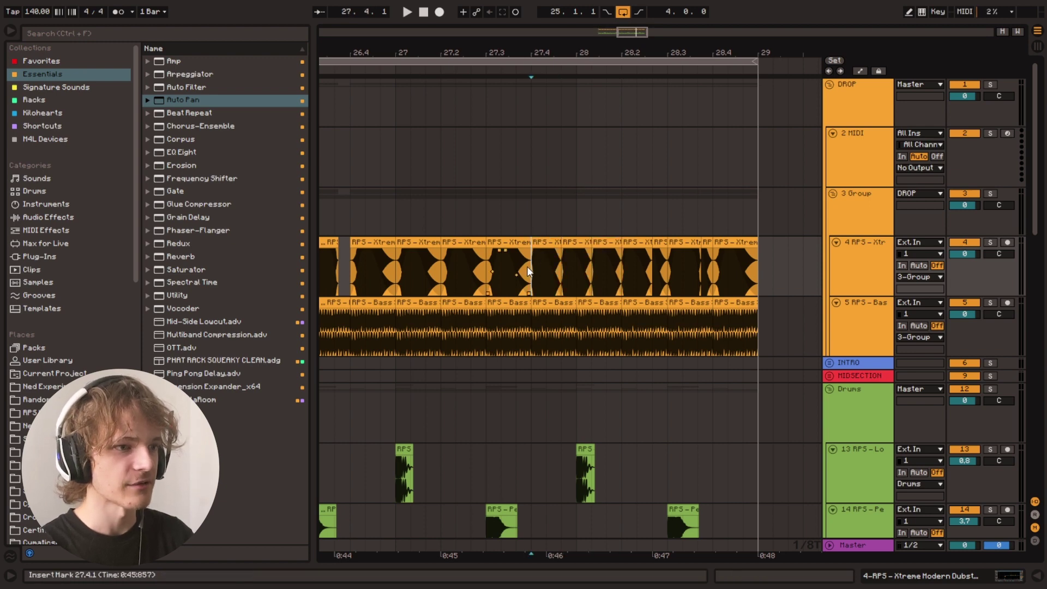
pyautogui.click(483, 267)
pyautogui.press('space')
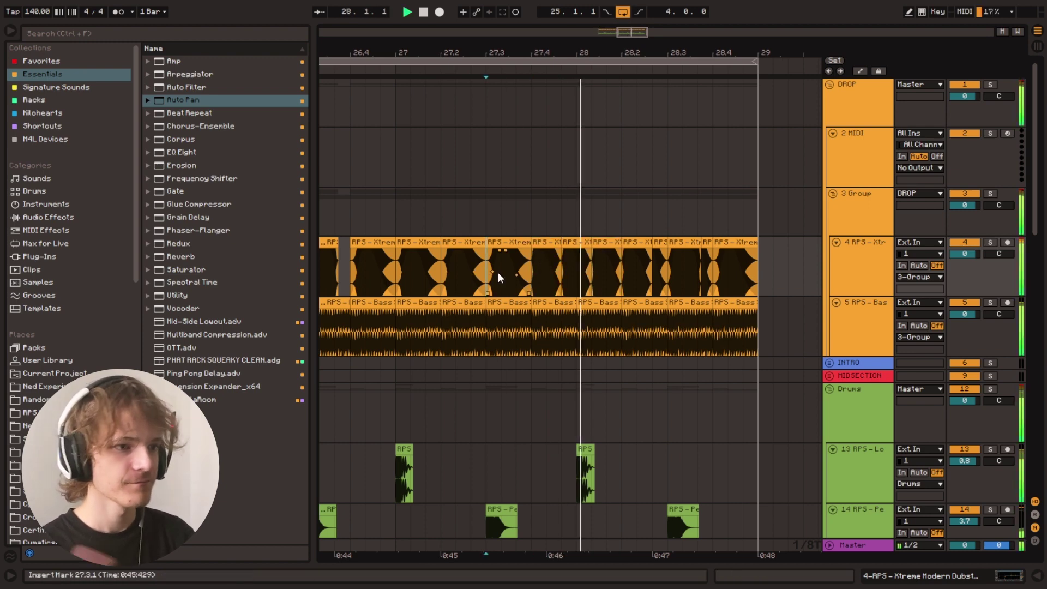
pyautogui.press('space')
# Step: Compare the Xtreme rhythm at beat 27.4 with the clips from beat 25.4 to 26.2, and return to bar 25
pyautogui.moveTo(565, 52); pyautogui.dragTo(621, 32)
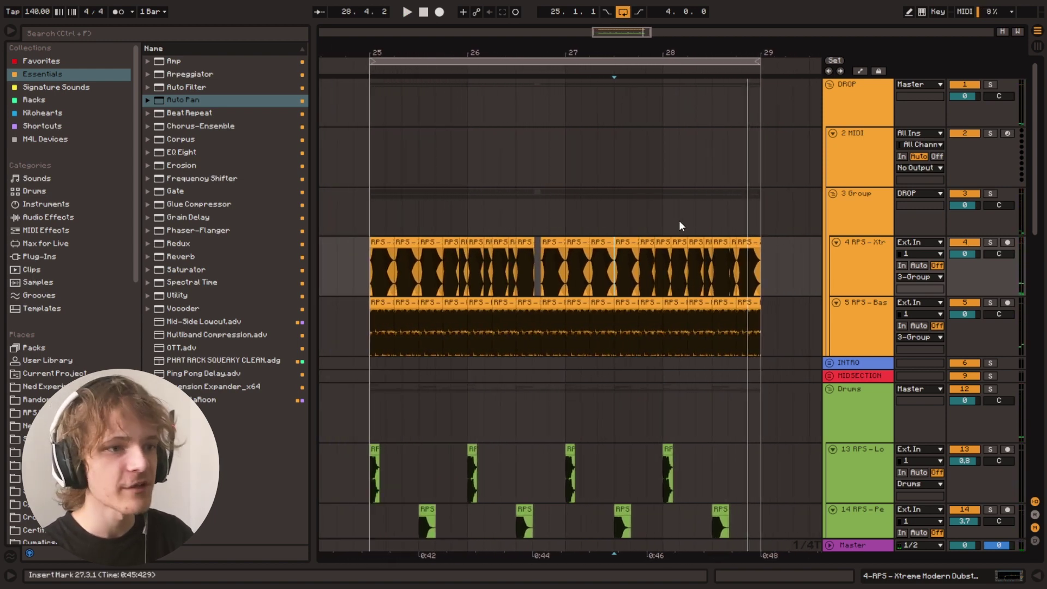
pyautogui.click(640, 276)
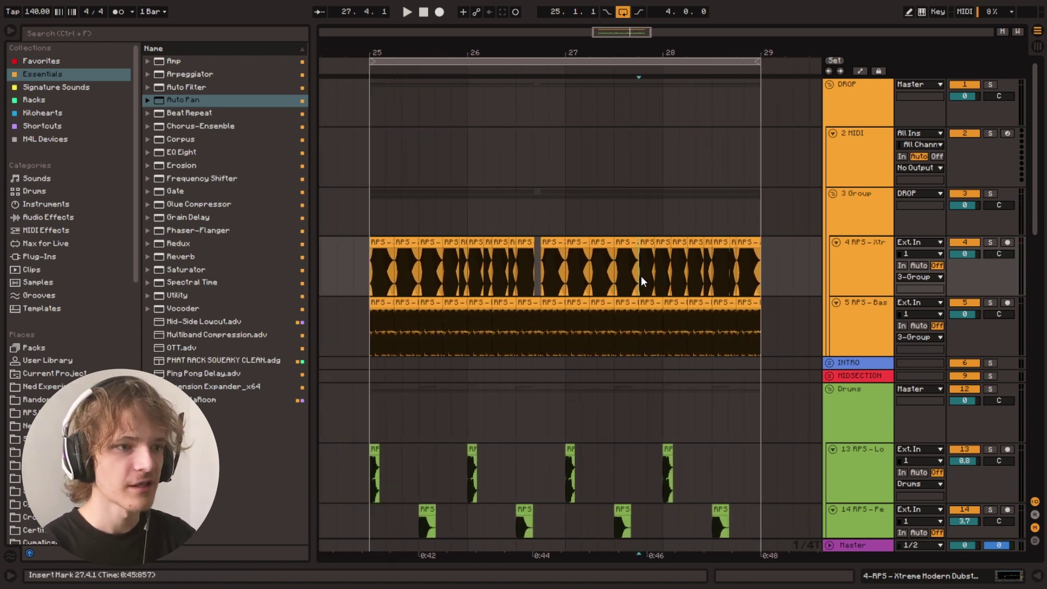
pyautogui.click(366, 244)
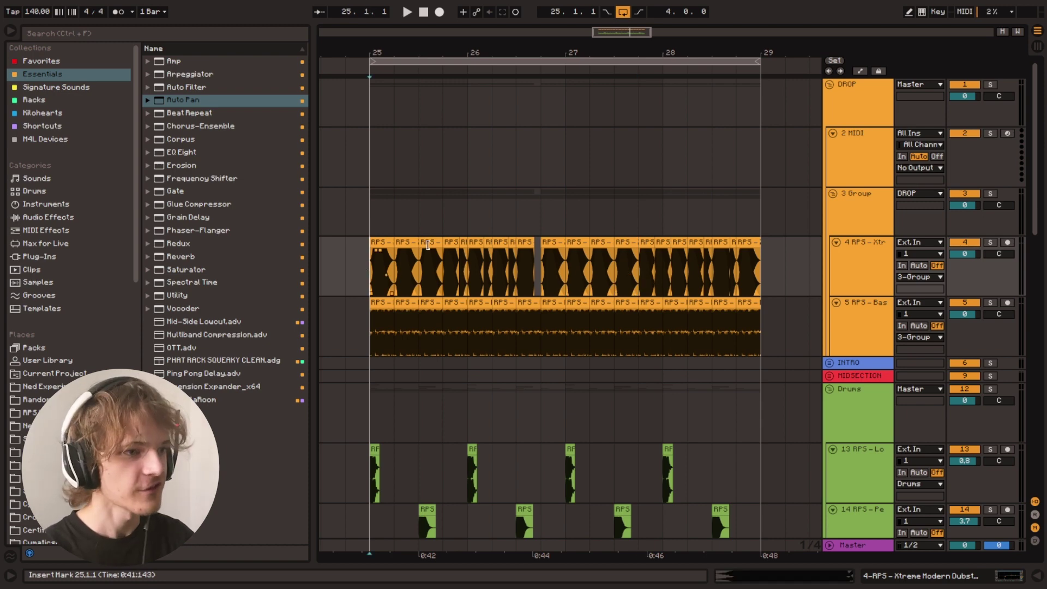
pyautogui.moveTo(455, 254); pyautogui.dragTo(490, 247)
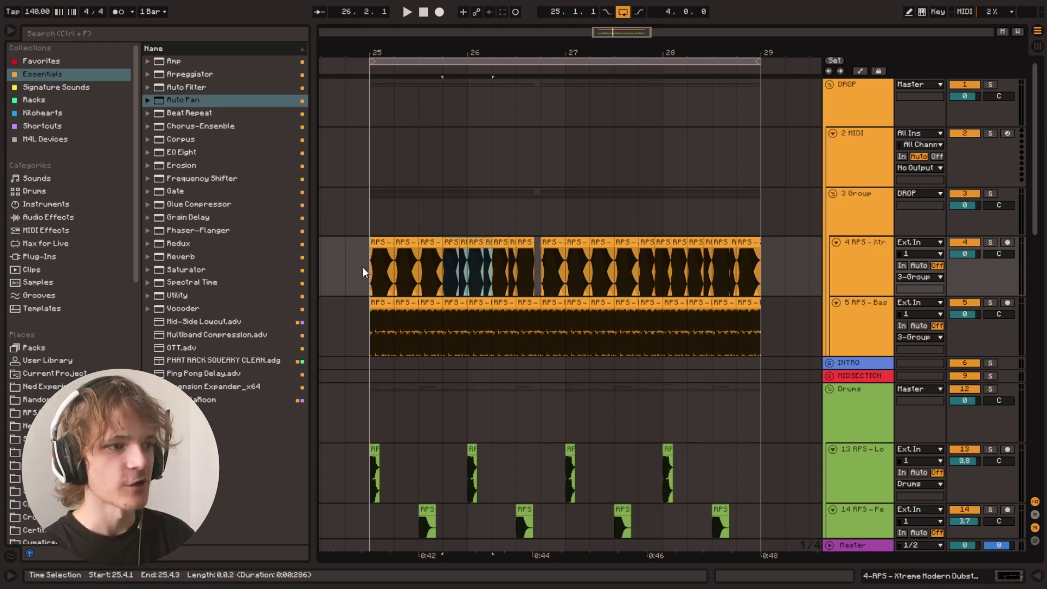
pyautogui.click(381, 273)
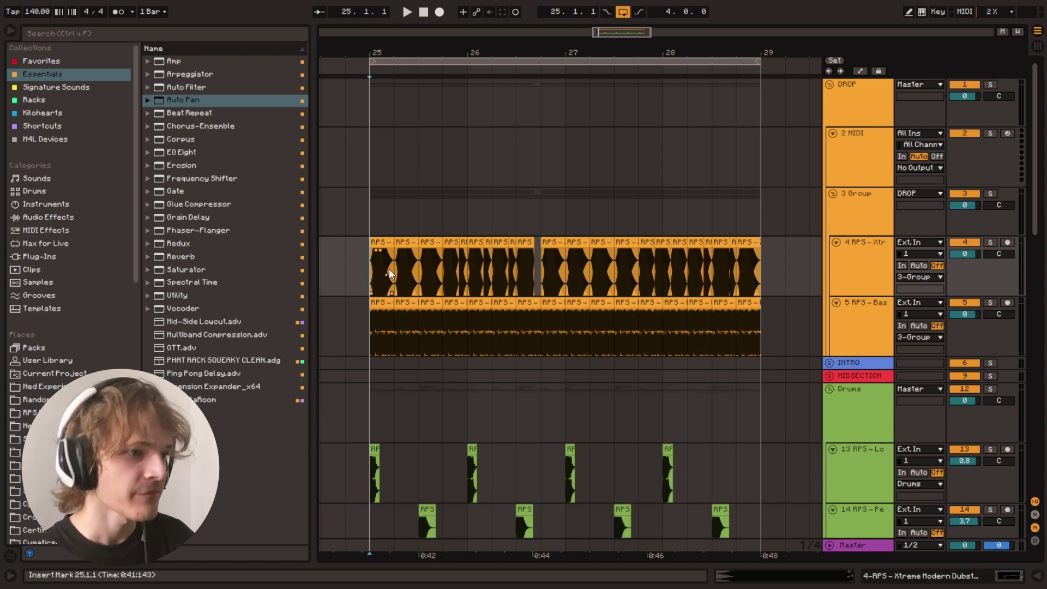
# Step: Open The Bass Toolkit sample folder and audition several bass samples in Modern Dubstep One Shots
pyautogui.moveTo(395, 53); pyautogui.dragTo(412, 82)
pyautogui.scroll(-3, 359, 266)
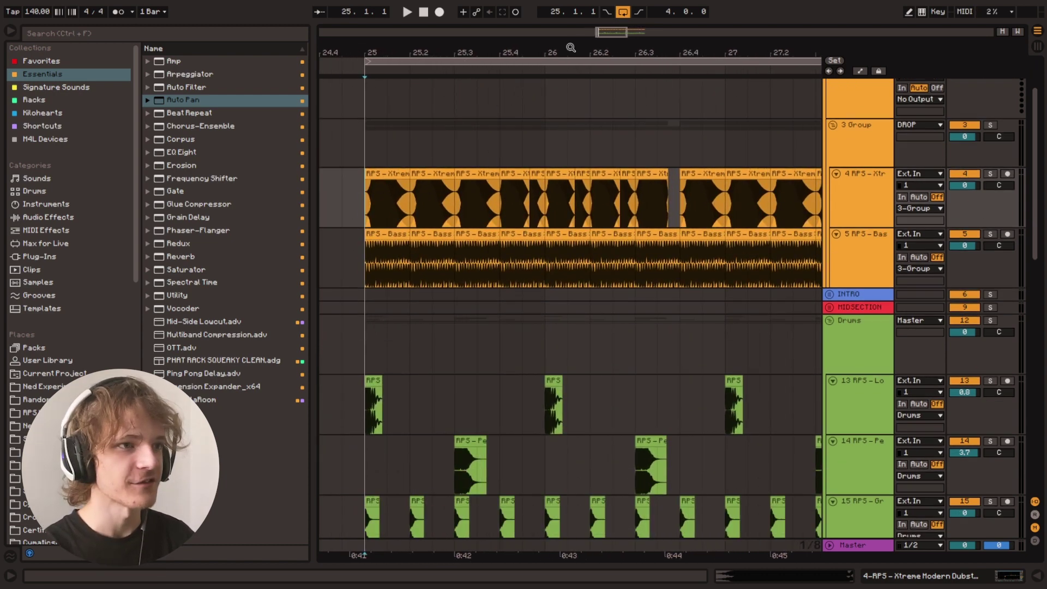
pyautogui.click(31, 413)
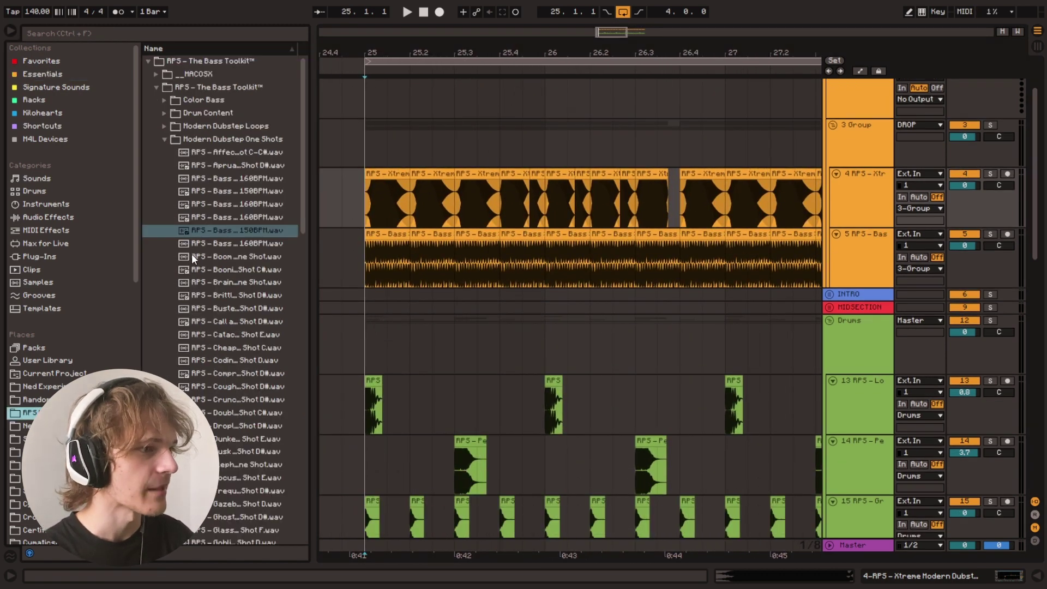
pyautogui.scroll(-3, 163, 191)
pyautogui.scroll(3, 164, 191)
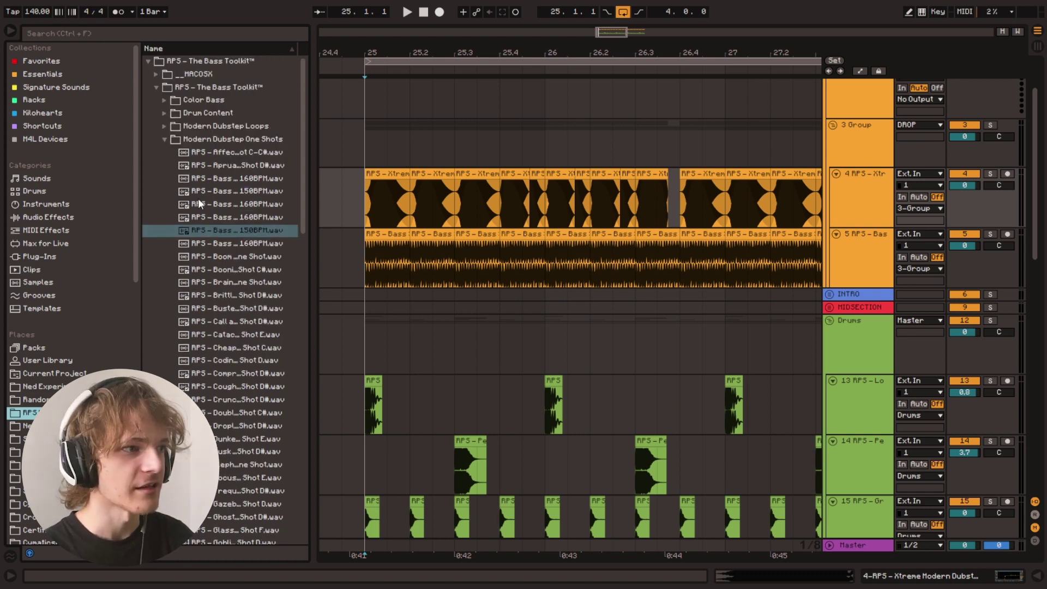
pyautogui.scroll(-4, 235, 287)
pyautogui.click(206, 328)
pyautogui.scroll(-2, 207, 382)
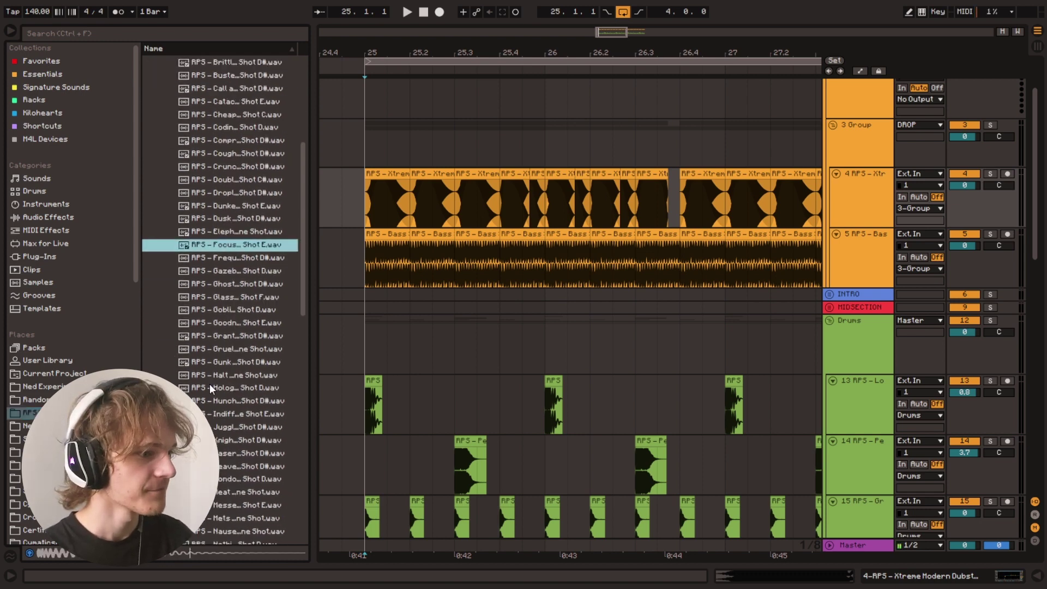
pyautogui.click(212, 389)
pyautogui.scroll(-1, 211, 383)
pyautogui.scroll(-2, 212, 378)
pyautogui.click(212, 371)
pyautogui.scroll(-2, 213, 371)
pyautogui.click(217, 381)
pyautogui.scroll(-2, 218, 384)
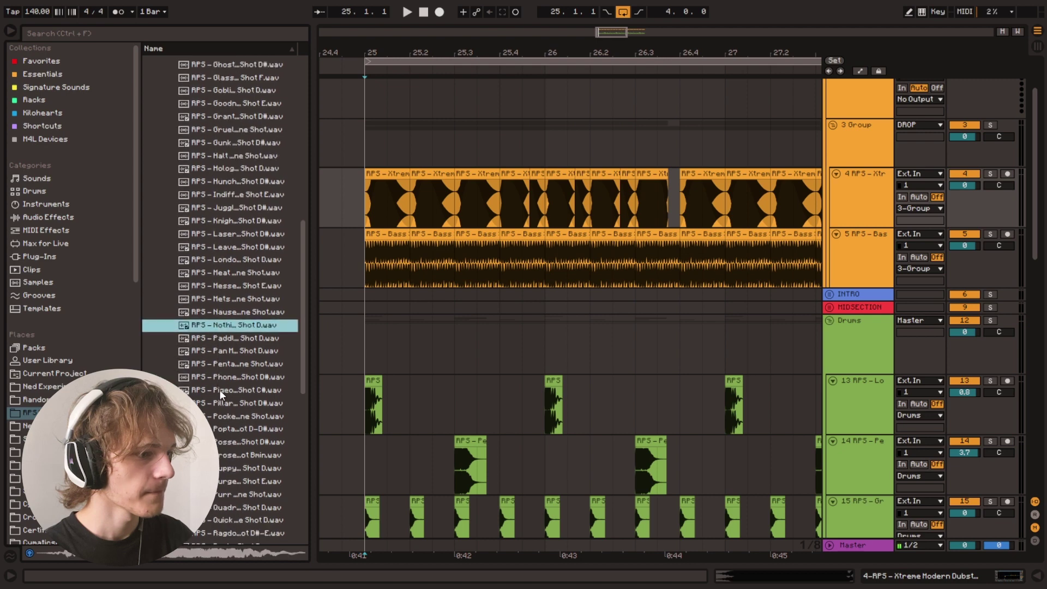
# Step: Audition more modern dubstep one shots further down the list, ending with the Prosecute Bmin sample
pyautogui.click(221, 390)
pyautogui.scroll(-2, 222, 397)
pyautogui.click(222, 398)
pyautogui.scroll(-2, 223, 399)
pyautogui.click(223, 400)
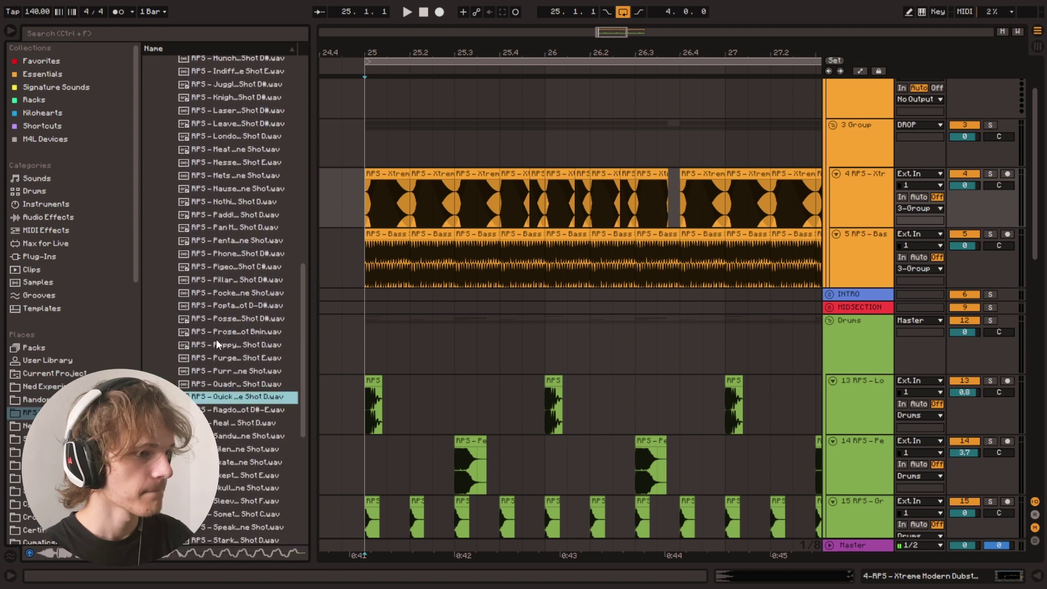
pyautogui.click(219, 336)
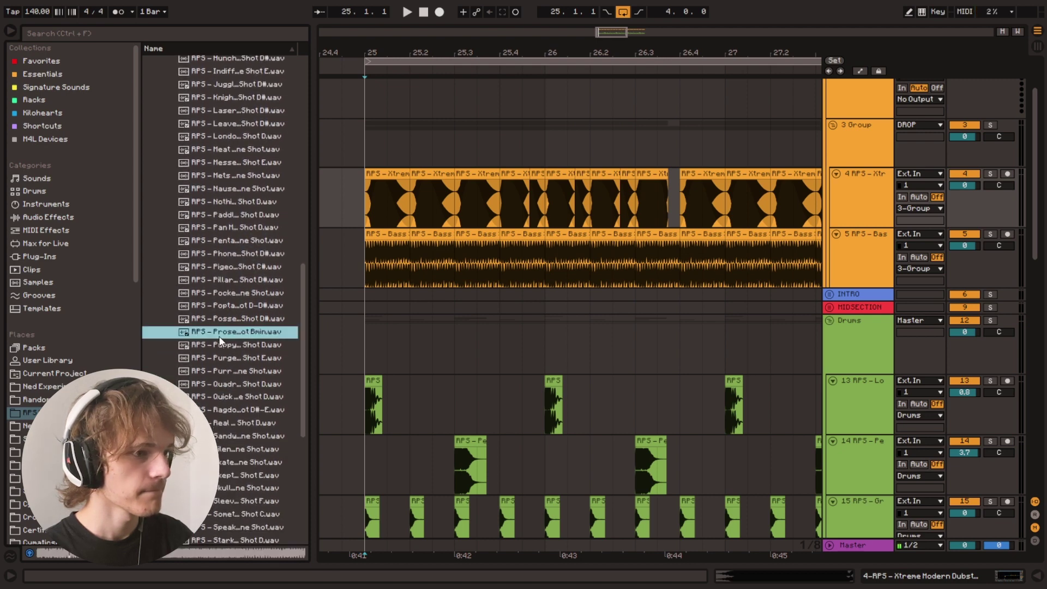
# Step: Delete the Xtreme clip on beat 26.4 to leave room for a fill before bar 27
pyautogui.click(364, 204)
pyautogui.scroll(2, 702, 177)
pyautogui.moveTo(709, 52); pyautogui.dragTo(574, 159)
pyautogui.press('space')
pyautogui.scroll(-1, 534, 264)
pyautogui.click(541, 253)
pyautogui.press('Delete')
pyautogui.press('space')
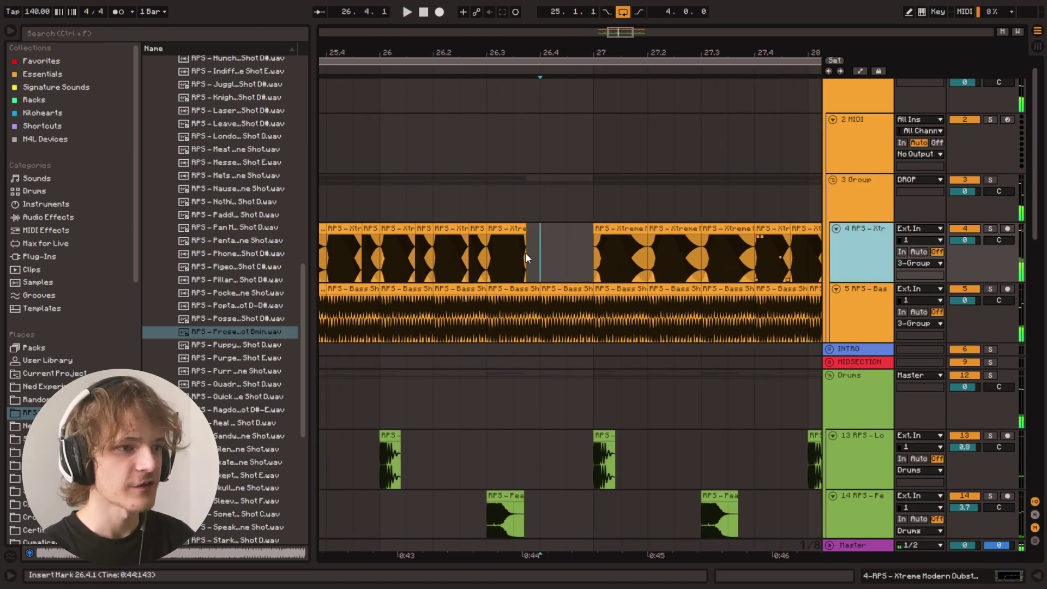
# Step: Add the Prosecute Modern Dubstep Bass One Shot Bmin sample at beat 26.4 on a new audio track in the group and play it
pyautogui.hotkey('ctrl', 't')
pyautogui.moveTo(231, 330); pyautogui.dragTo(540, 305)
pyautogui.press('space')
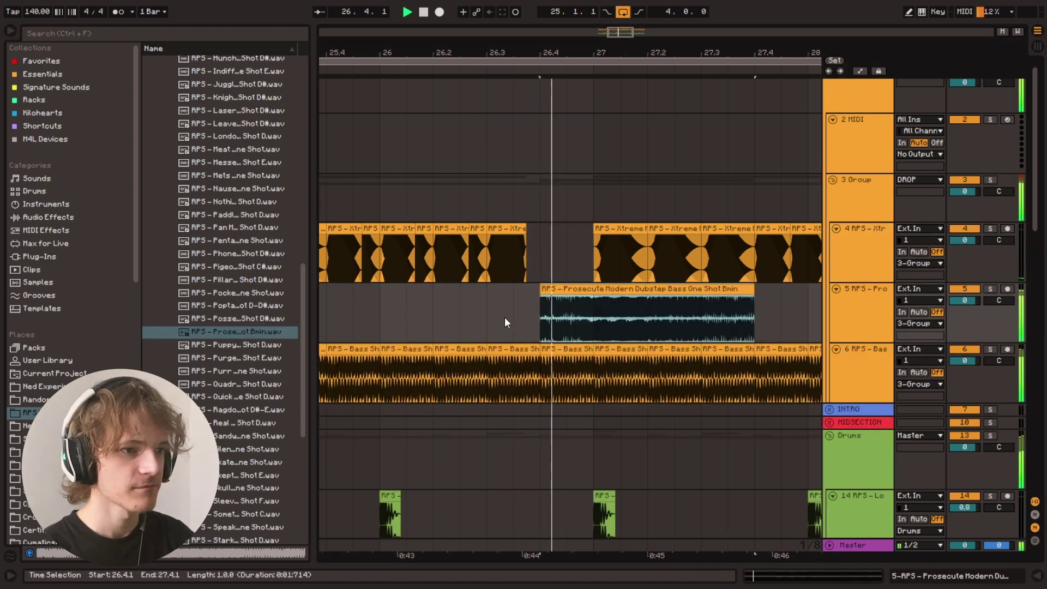
# Step: Split the Prosecute clip at bar 27, delete the part after it, and play from beat 26.4
pyautogui.click(601, 301)
pyautogui.press('space')
pyautogui.hotkey('ctrl', 'e')
pyautogui.click(606, 293)
pyautogui.press('Delete')
pyautogui.click(542, 316)
pyautogui.press('space')
pyautogui.press('space')
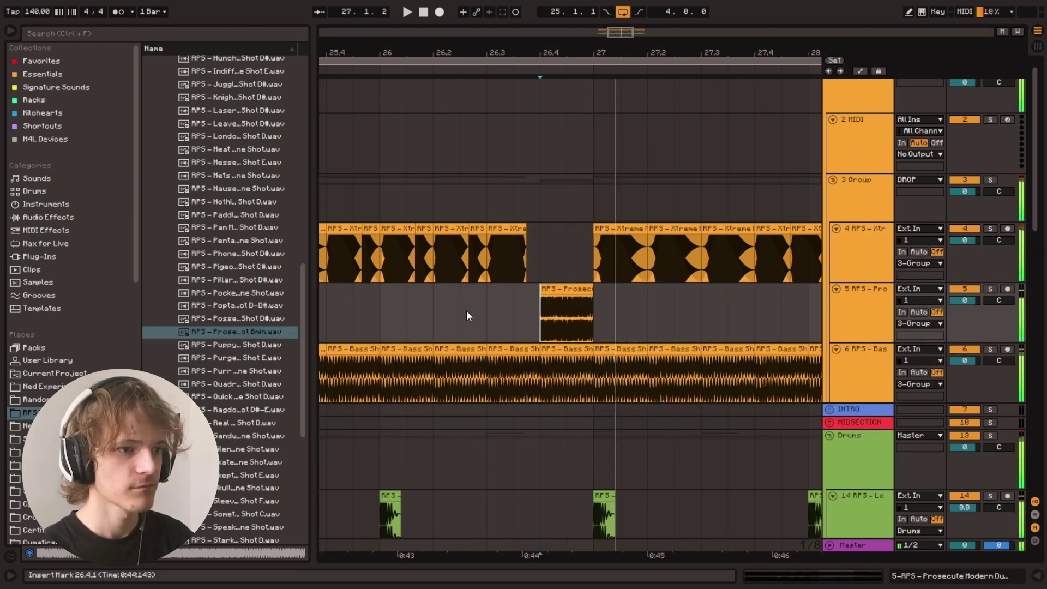
# Step: Open the Prosecute clip's settings, transpose it by 12 st, and play it
pyautogui.click(576, 297)
pyautogui.doubleClick(575, 299)
pyautogui.press('space')
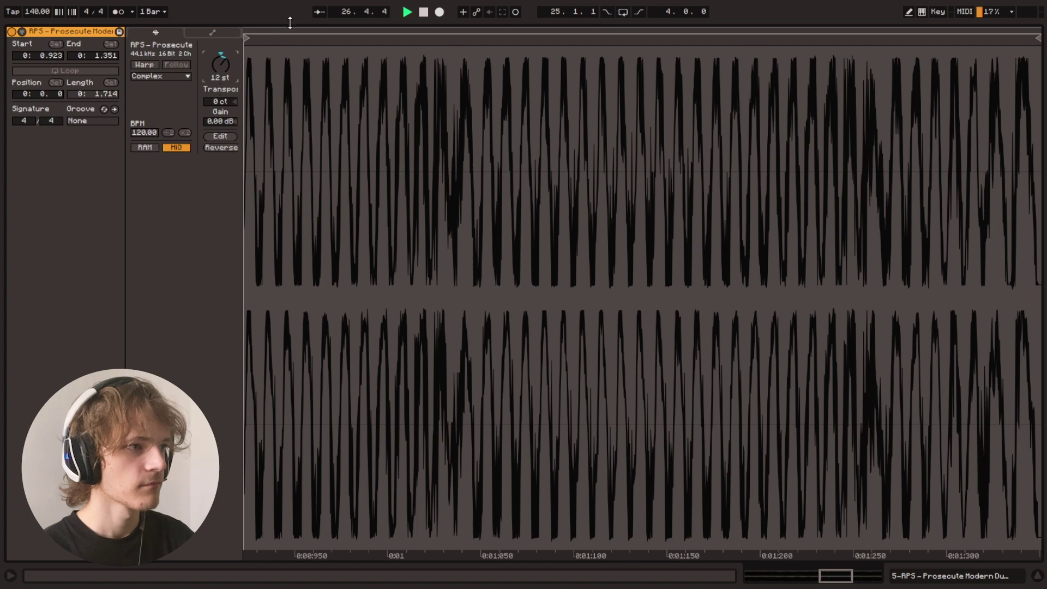
# Step: Undo the last change to the Prosecute clip and play it from beat 26.4
pyautogui.hotkey('ctrl', 'alt', 'l')
pyautogui.press('space')
pyautogui.press('space')
pyautogui.hotkey('ctrl', 'z')
pyautogui.scroll(3, 582, 189)
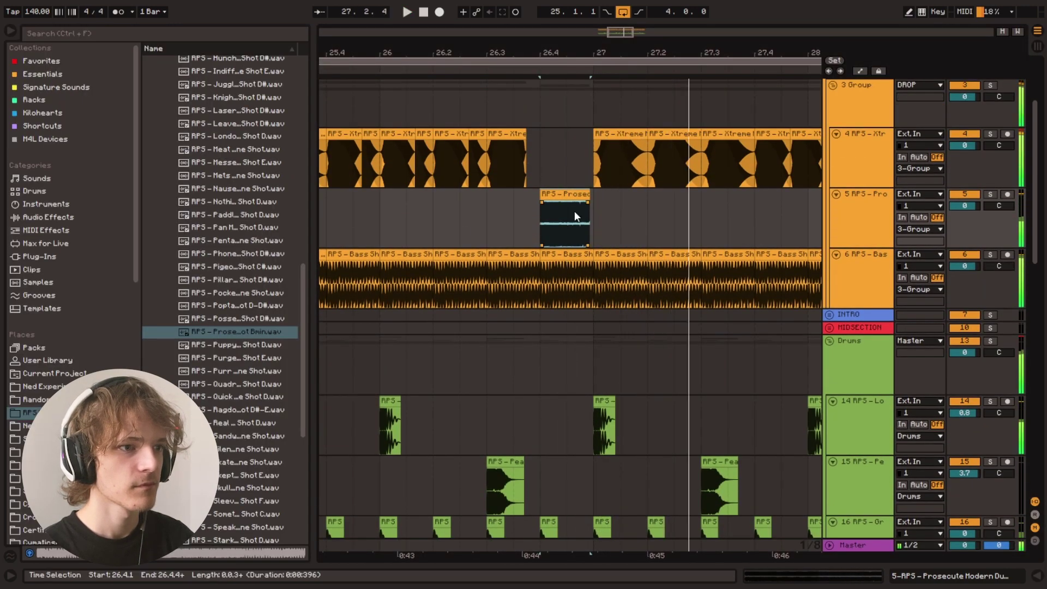
pyautogui.press('space')
pyautogui.press('space')
pyautogui.press('space')
pyautogui.press('space')
pyautogui.click(551, 217)
pyautogui.press('space')
pyautogui.press('space')
# Step: Check the Prosecute clip's settings, extend the end of the clip to bar 27, and play it
pyautogui.doubleClick(559, 192)
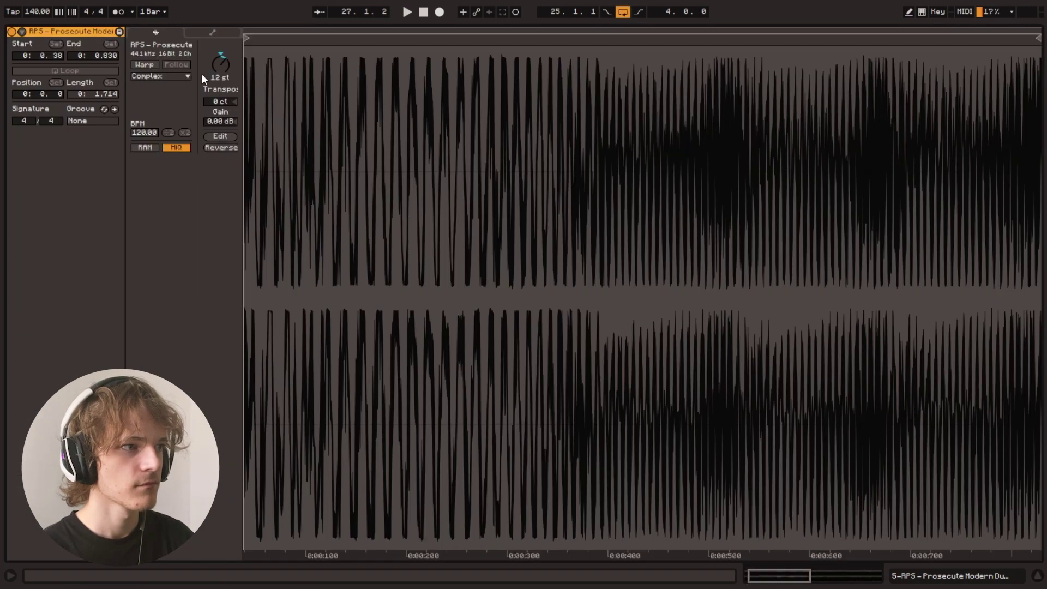
pyautogui.press('space')
pyautogui.hotkey('ctrl', 'alt', 'l')
pyautogui.scroll(3, 567, 164)
pyautogui.press('space')
pyautogui.press('space')
pyautogui.moveTo(565, 165); pyautogui.dragTo(599, 169)
pyautogui.press('space')
pyautogui.press('space')
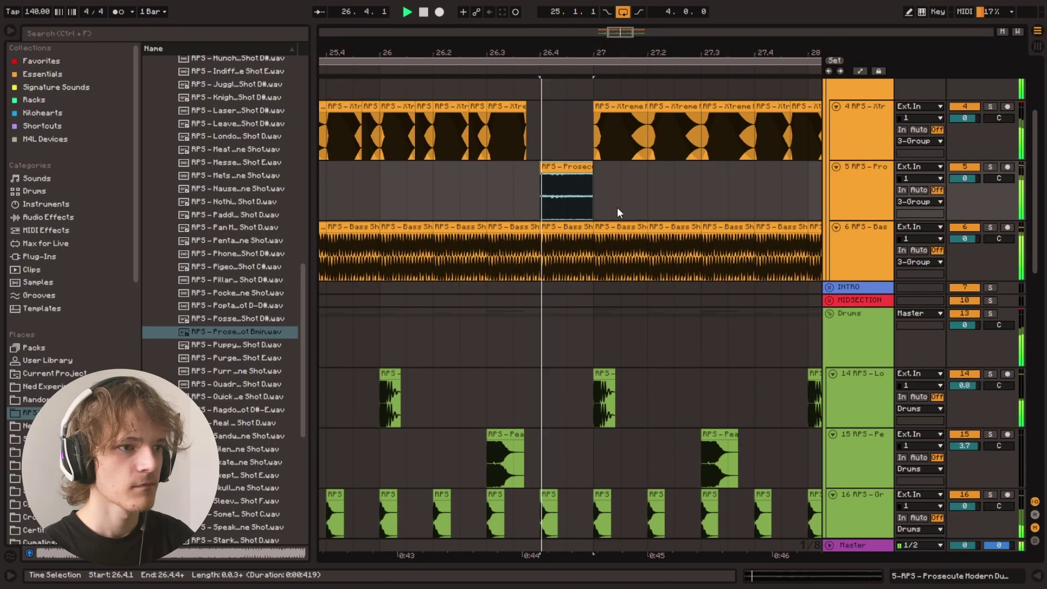
# Step: Try the Prosecute track at 6.0 dB, playing it from beat 26.4 in solo and with the other tracks
pyautogui.scroll(2, 614, 210)
pyautogui.press('space')
pyautogui.click(535, 253)
pyautogui.scroll(3, 915, 307)
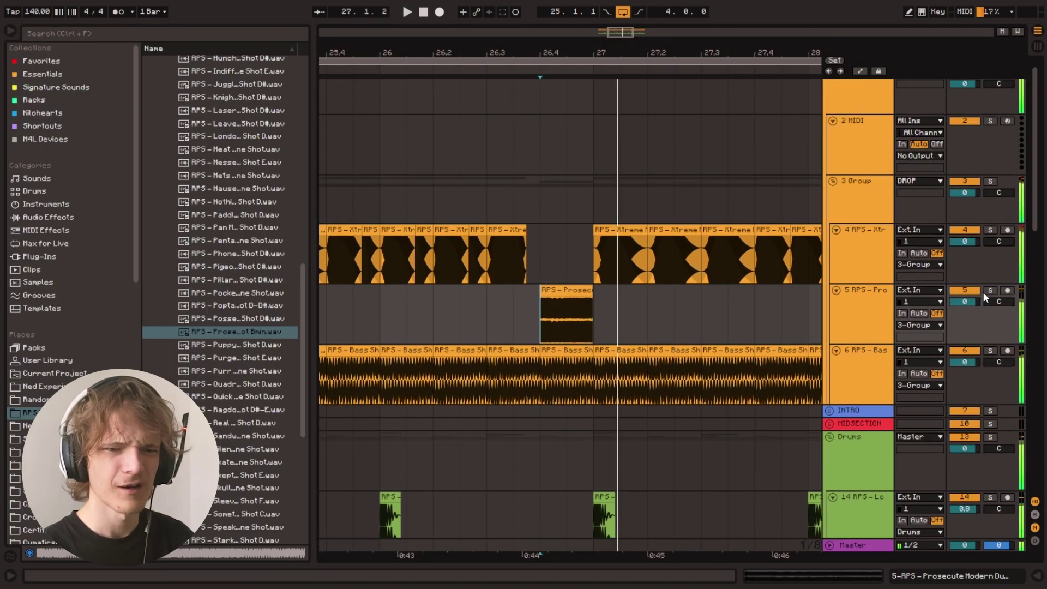
pyautogui.click(993, 291)
pyautogui.press('space')
pyautogui.press('space')
pyautogui.moveTo(971, 302); pyautogui.dragTo(973, 299)
pyautogui.press('space')
pyautogui.click(991, 291)
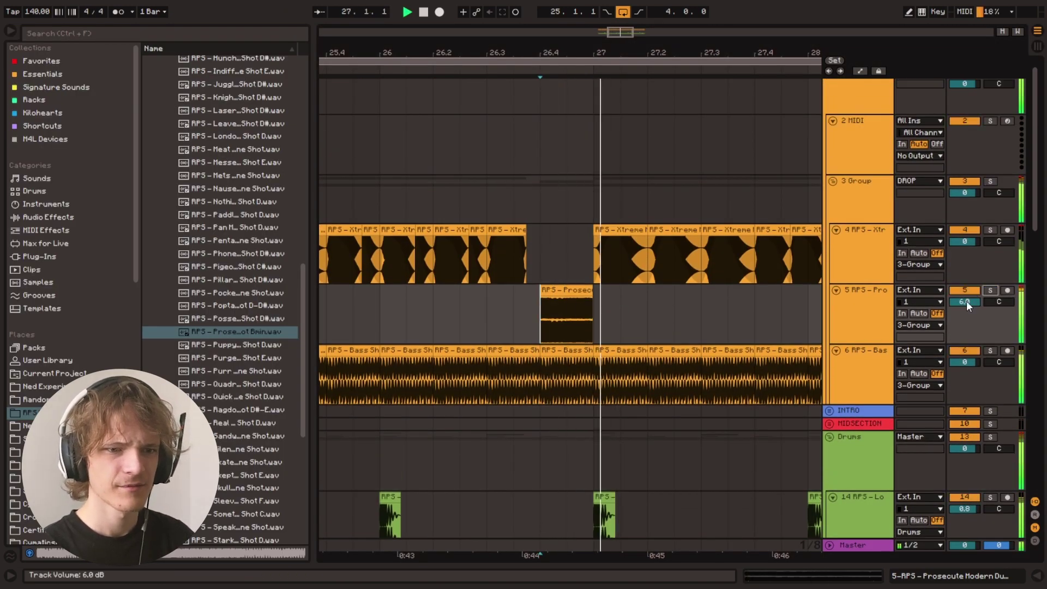
pyautogui.press('space')
pyautogui.press('space')
pyautogui.scroll(-1, 521, 313)
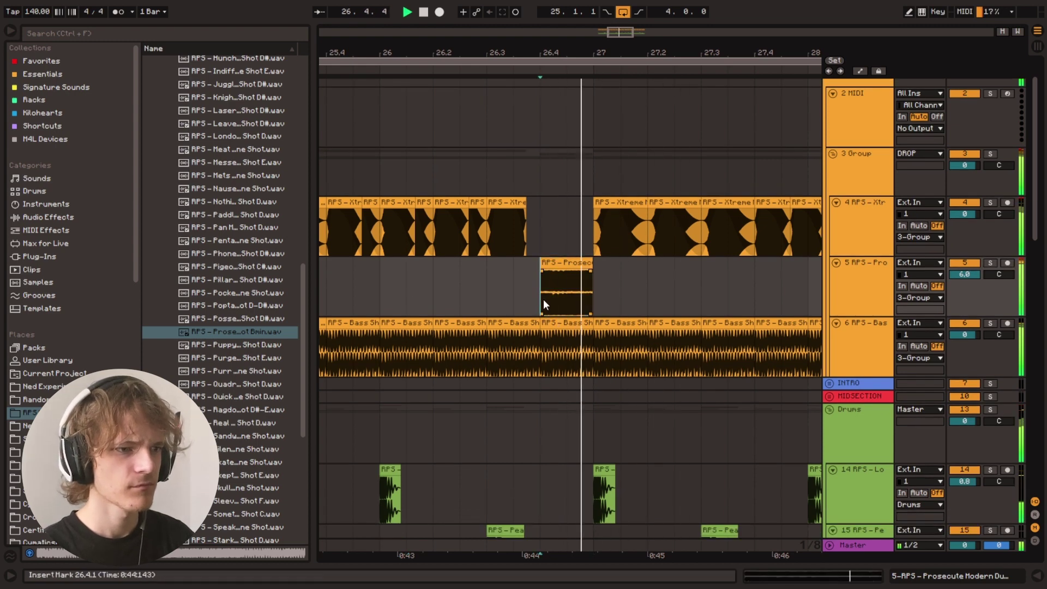
# Step: Delete the Bass Shot part between beat 26.4 and bar 27 beneath the Prosecute clip
pyautogui.press('space')
pyautogui.click(347, 279)
pyautogui.press('space')
pyautogui.moveTo(541, 346); pyautogui.dragTo(594, 346)
pyautogui.press('Delete')
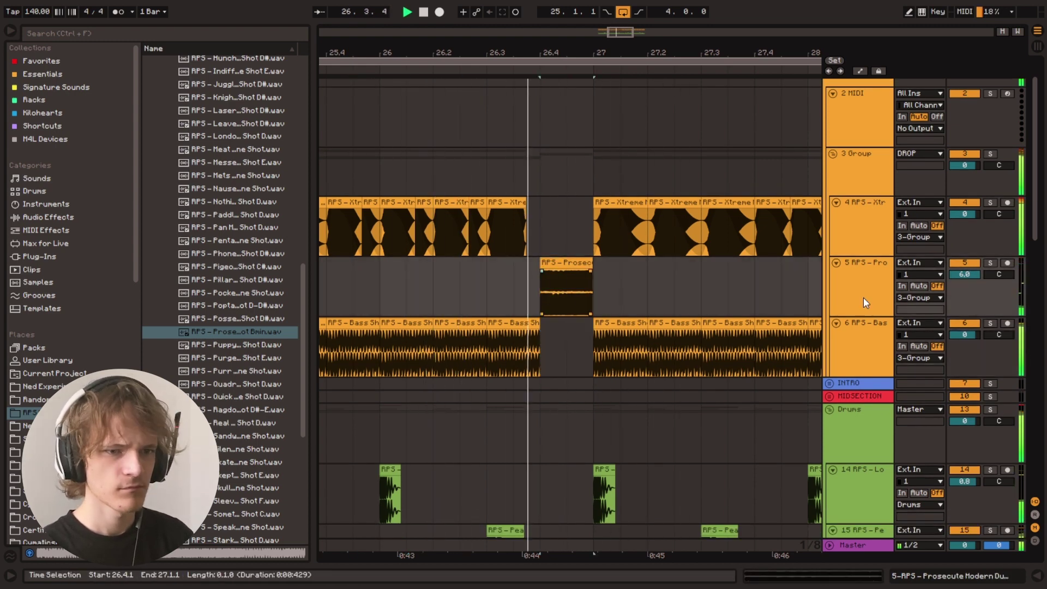
# Step: Set the Prosecute track's volume to 0.1 dB and play the loop
pyautogui.moveTo(968, 273); pyautogui.dragTo(968, 306)
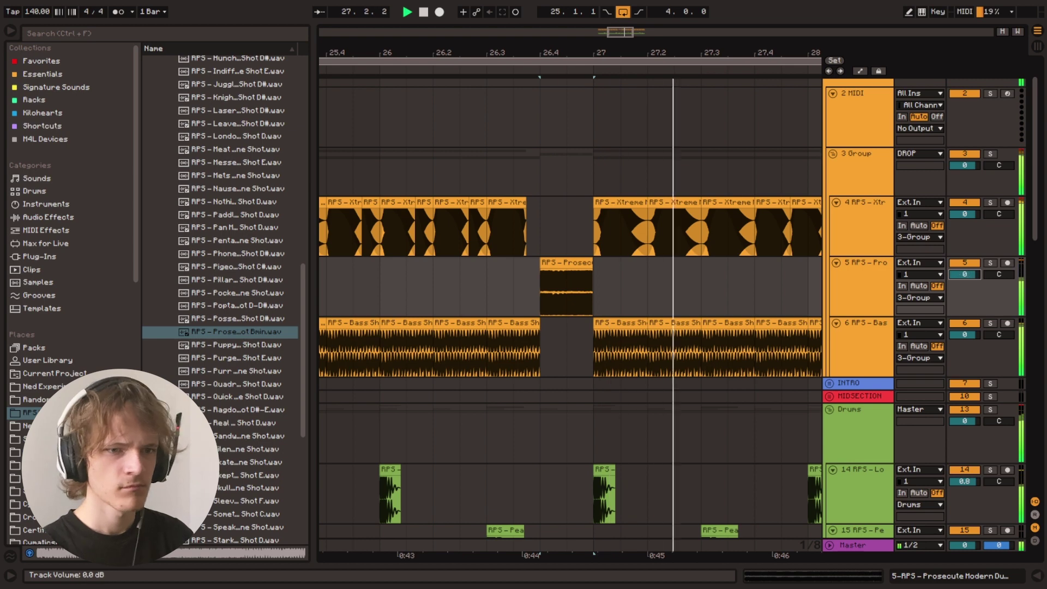
pyautogui.click(426, 292)
pyautogui.scroll(-5, 555, 217)
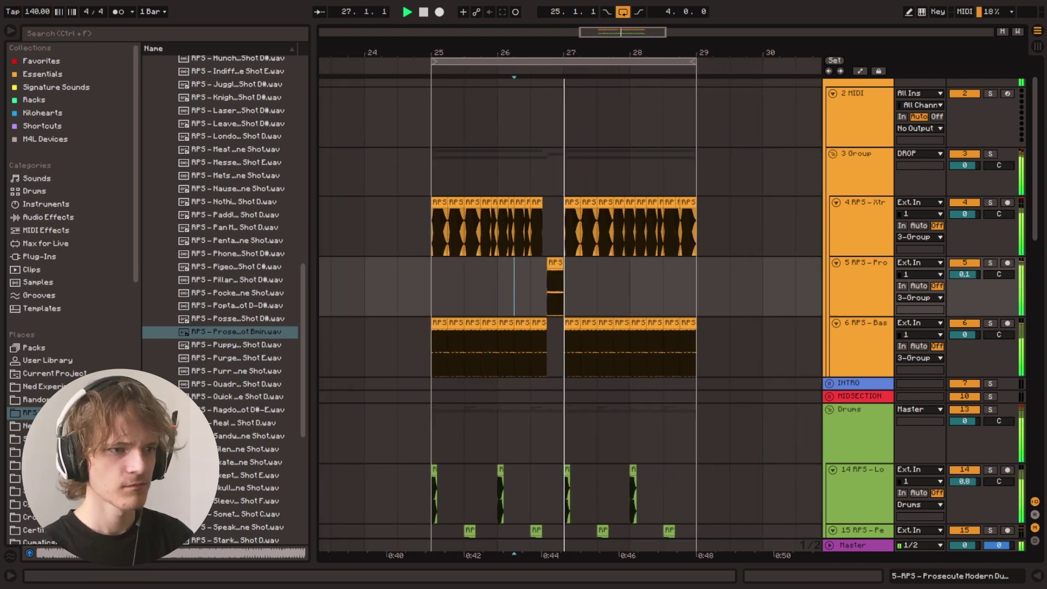
# Step: Delete the last Xtreme clips from beat 28.4 up to bar 29
pyautogui.click(557, 216)
pyautogui.moveTo(631, 31); pyautogui.dragTo(638, 42)
pyautogui.press('space')
pyautogui.click(639, 170)
pyautogui.moveTo(650, 233)
pyautogui.mouseDown()
pyautogui.moveTo(695, 241)
pyautogui.moveTo(736, 229)
pyautogui.mouseUp()
pyautogui.click(678, 201)
pyautogui.keyDown('shift'); pyautogui.click(695, 201); pyautogui.keyUp('shift')
pyautogui.press('Delete')
# Step: Insert a new audio track in the group directly below the Prosecute track
pyautogui.click(619, 170)
pyautogui.moveTo(644, 34); pyautogui.dragTo(642, 50)
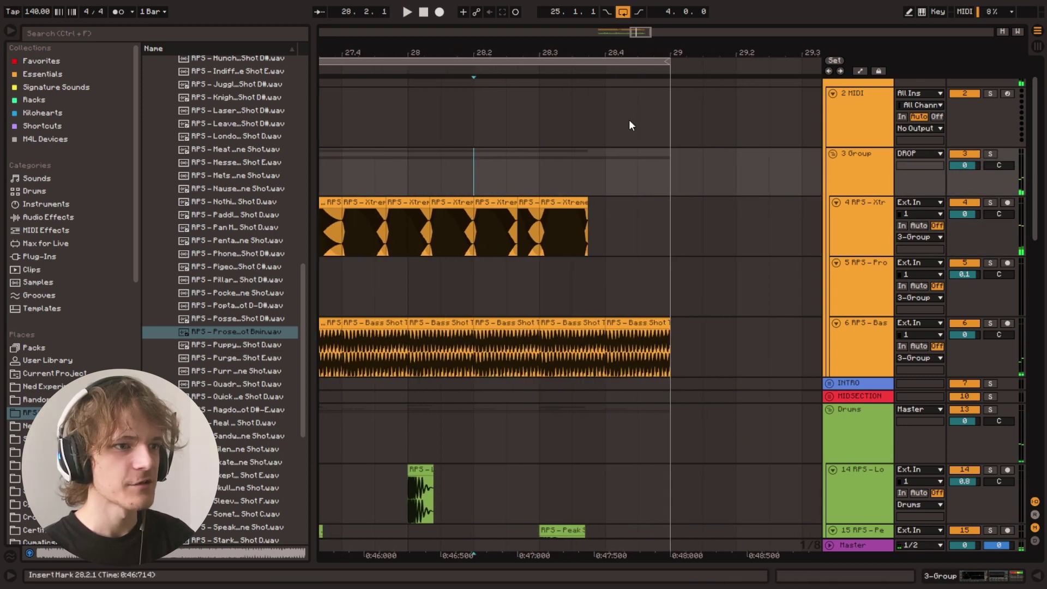
pyautogui.click(544, 280)
pyautogui.hotkey('ctrl', 't')
# Step: Preview the bass one-shot samples listed below Prosecute, including the Real, Sandw, Silen and Skate samples, for the second fill
pyautogui.scroll(-3, 218, 364)
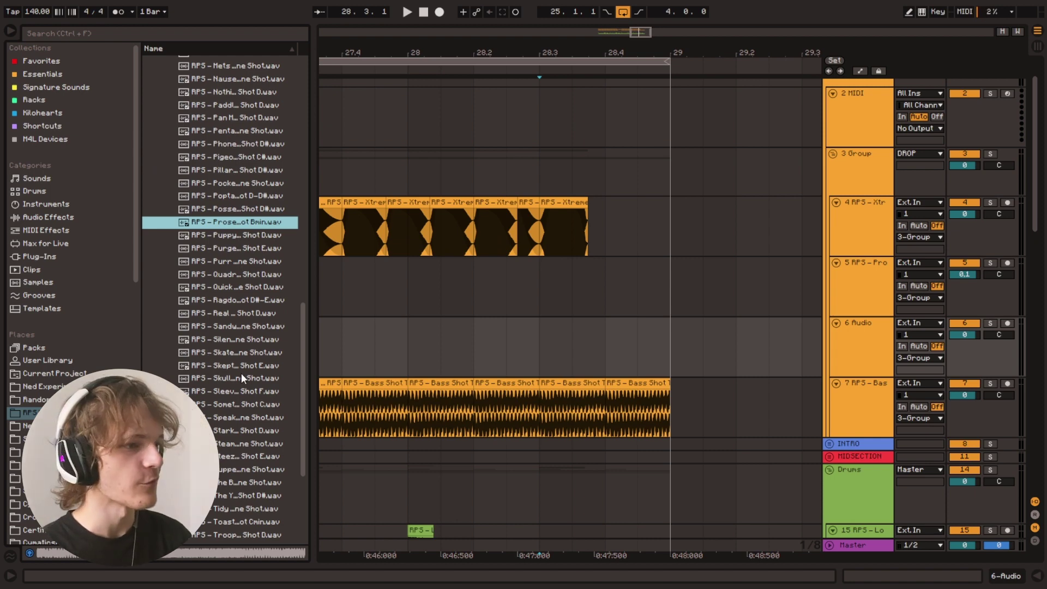
pyautogui.scroll(-2, 227, 369)
pyautogui.scroll(1, 225, 365)
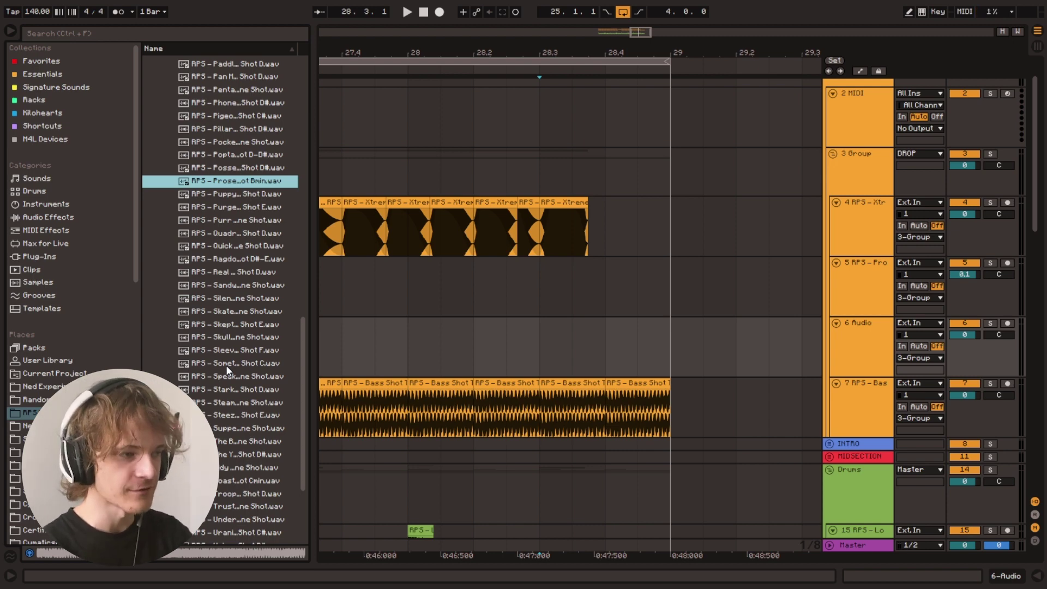
pyautogui.scroll(-1, 236, 244)
pyautogui.click(232, 259)
pyautogui.scroll(1, 228, 297)
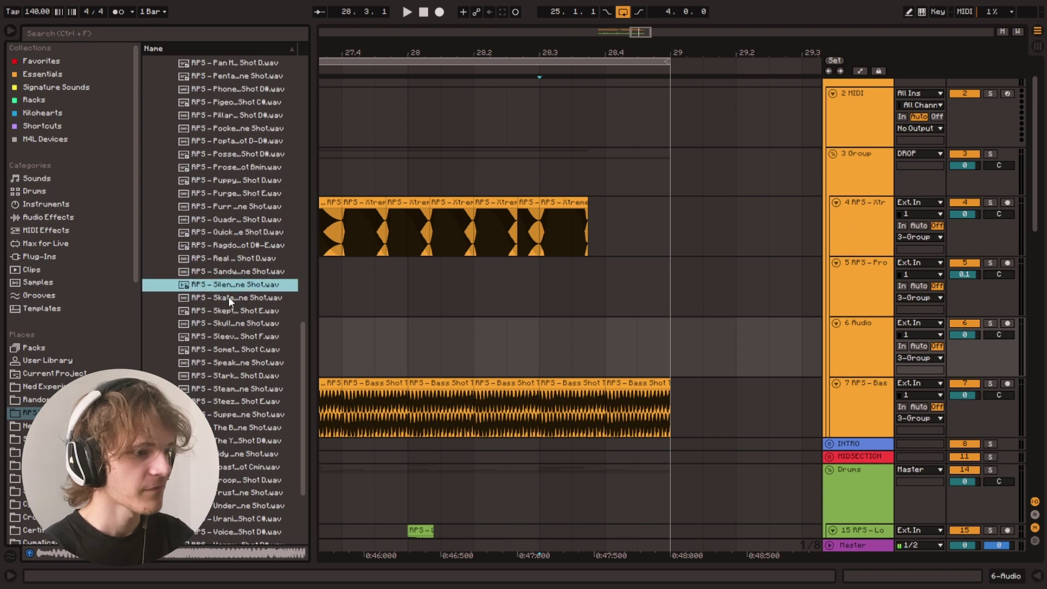
pyautogui.click(204, 273)
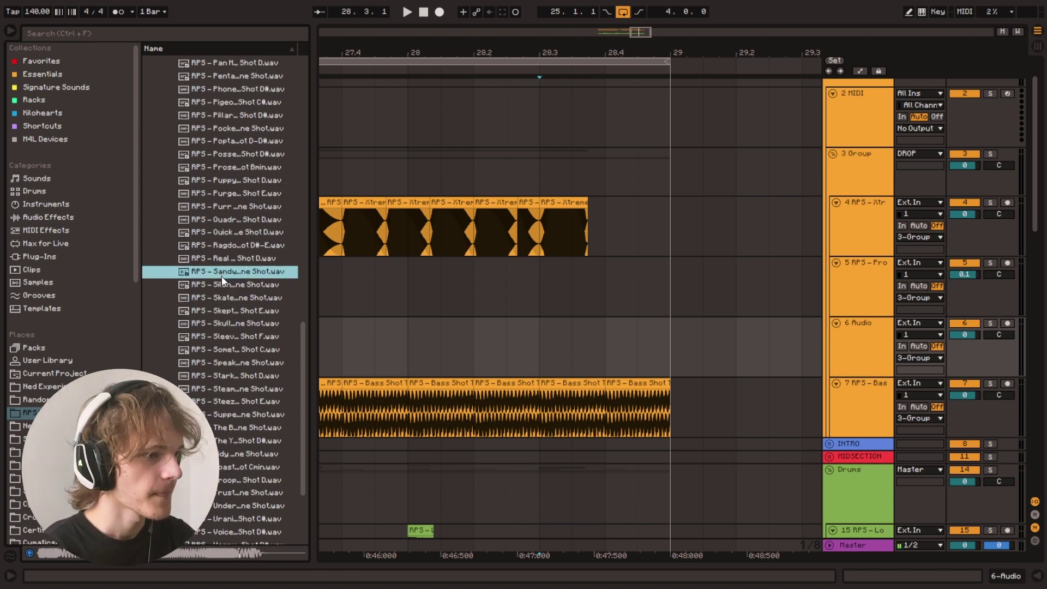
pyautogui.press('Down')
pyautogui.press('Down')
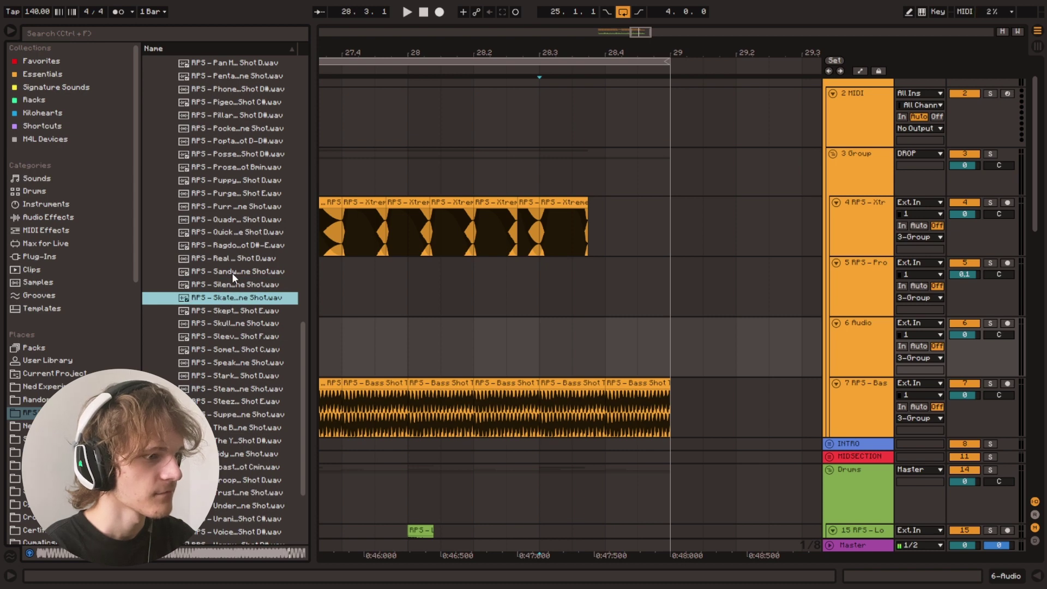
pyautogui.press('Up')
pyautogui.press('Up')
pyautogui.press('Up')
pyautogui.press('Up')
pyautogui.press('Down')
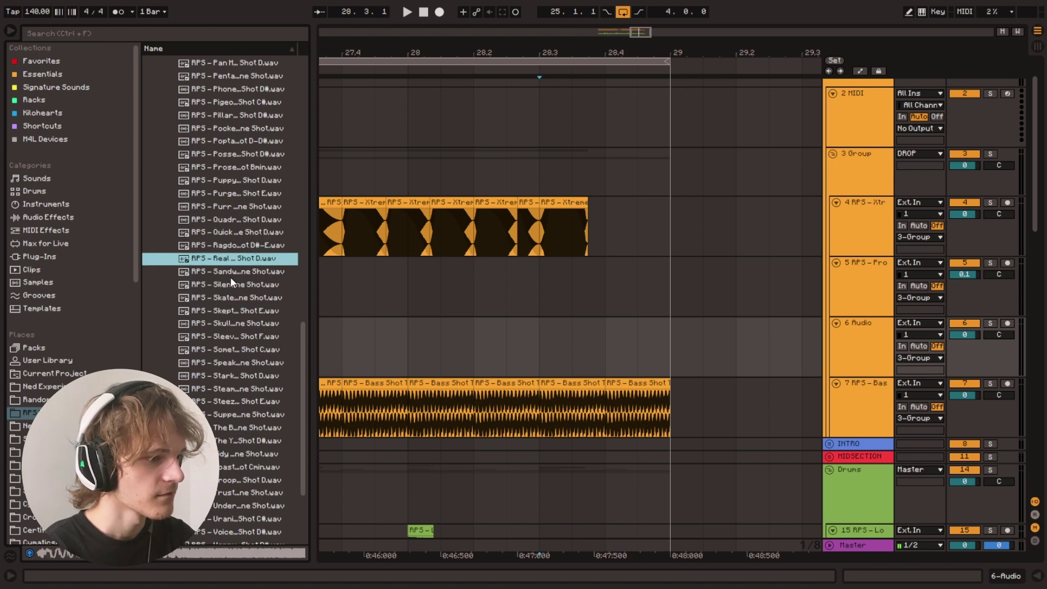
# Step: Preview the bass one shots from Sleev to Suppe and settle on the Steam Boat sample
pyautogui.click(228, 337)
pyautogui.press('Down')
pyautogui.press('Down')
pyautogui.press('Down')
pyautogui.press('Down')
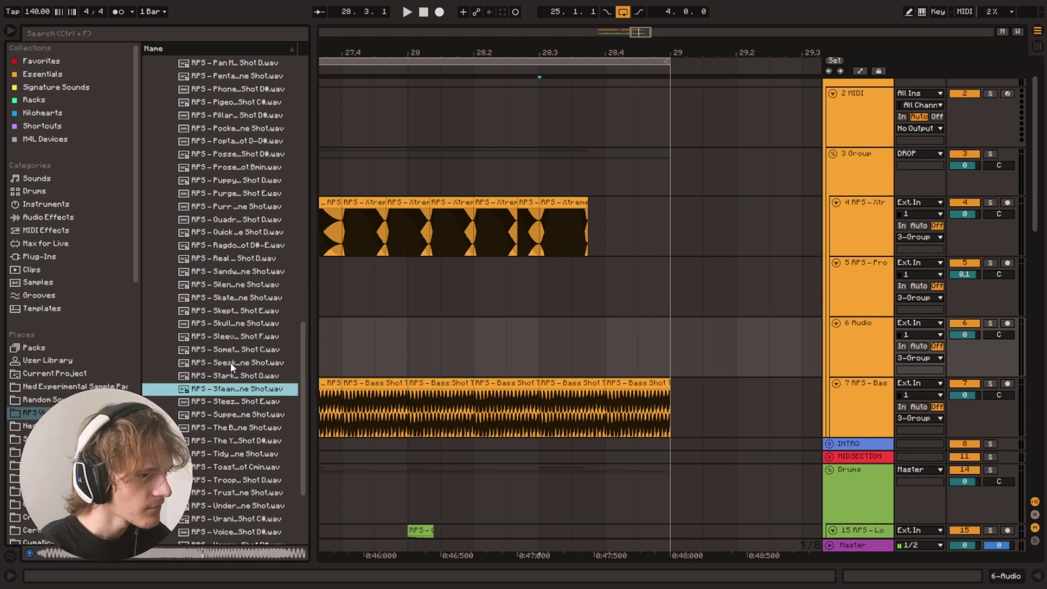
pyautogui.click(236, 402)
pyautogui.click(232, 413)
pyautogui.press('Up')
pyautogui.press('Up')
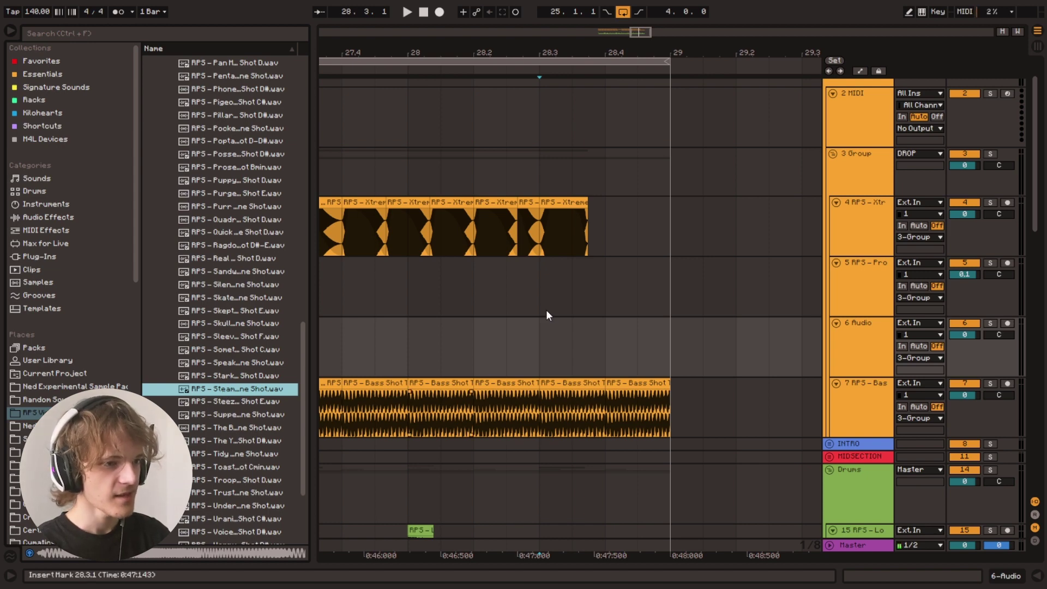
# Step: Delete the last Xtreme clip on beat 28.3 and the Bass Shot part from 28.3 to bar 29
pyautogui.click(541, 338)
pyautogui.press('space')
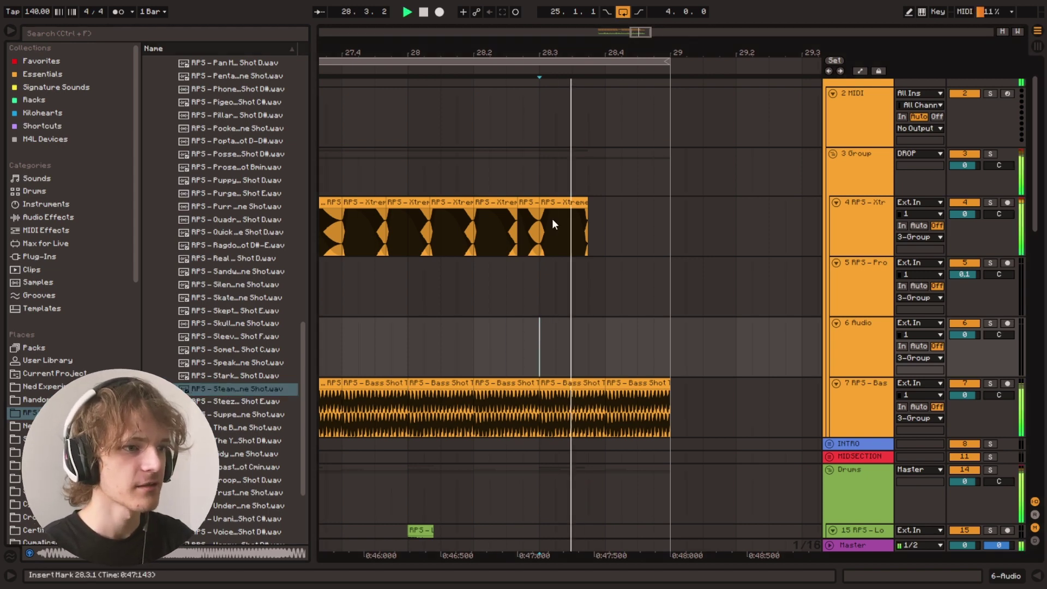
pyautogui.click(554, 203)
pyautogui.press('Delete')
pyautogui.click(413, 354)
pyautogui.press('space')
pyautogui.press('space')
pyautogui.moveTo(540, 406); pyautogui.dragTo(671, 406)
pyautogui.press('Delete')
pyautogui.press('space')
# Step: Add the Steam Boat Modern Dubstep Bass One Shot at beat 28.3 on the new track, enable Warp, and halve its BPM to 70
pyautogui.moveTo(212, 391); pyautogui.dragTo(537, 341)
pyautogui.doubleClick(603, 323)
pyautogui.click(149, 66)
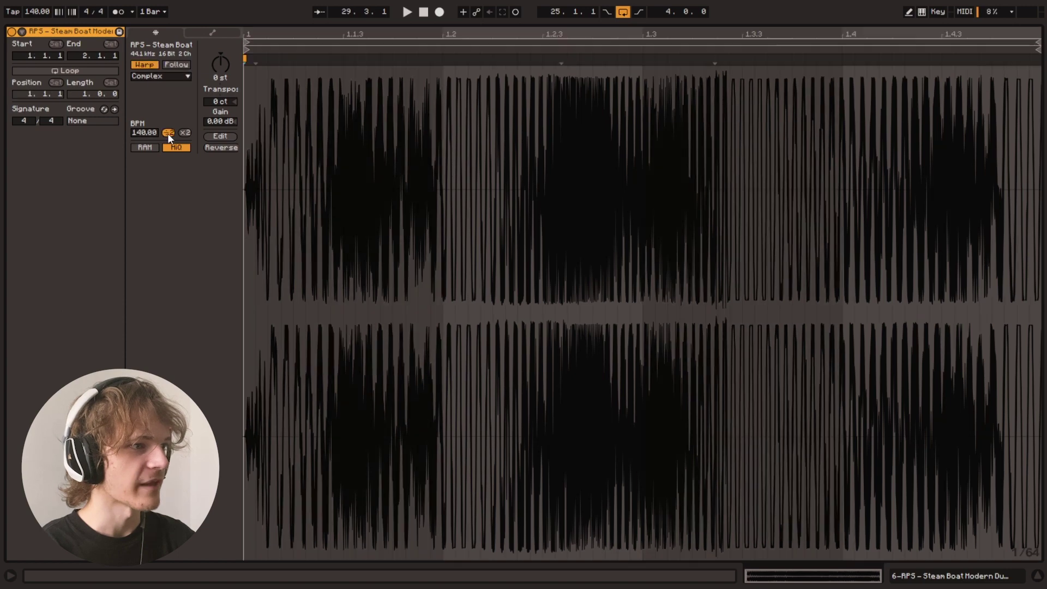
pyautogui.click(168, 134)
pyautogui.hotkey('ctrl', 'alt', 'l')
pyautogui.scroll(3, 593, 327)
pyautogui.click(477, 254)
pyautogui.press('space')
pyautogui.scroll(2, 693, 336)
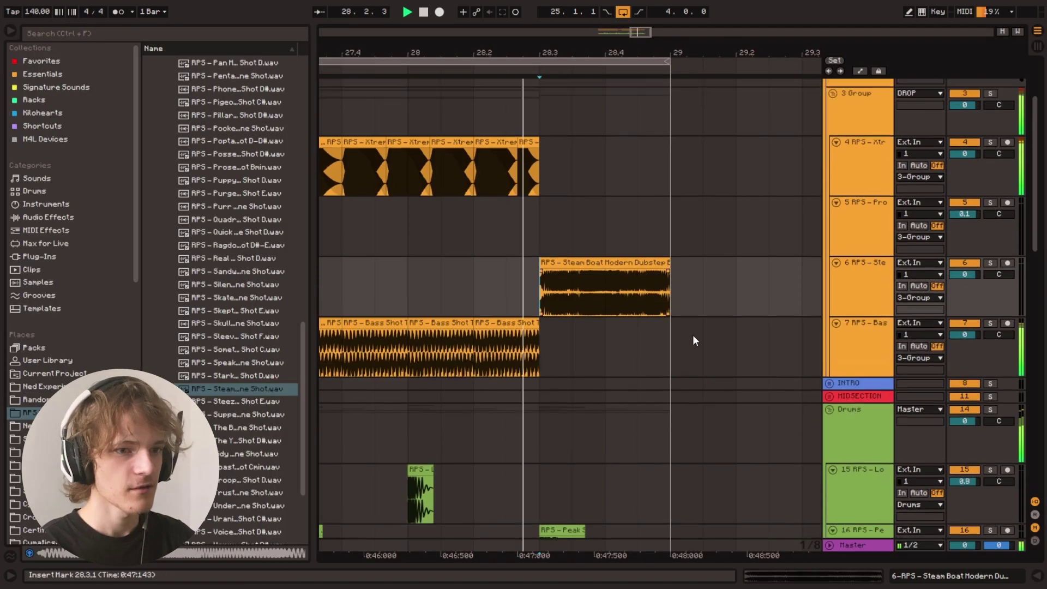
# Step: Set the Steam Boat clip's warp mode to Texture with Flux 0.00 and transpose it by -10 st
pyautogui.click(547, 345)
pyautogui.press('space')
pyautogui.doubleClick(547, 344)
pyautogui.press('space')
pyautogui.press('space')
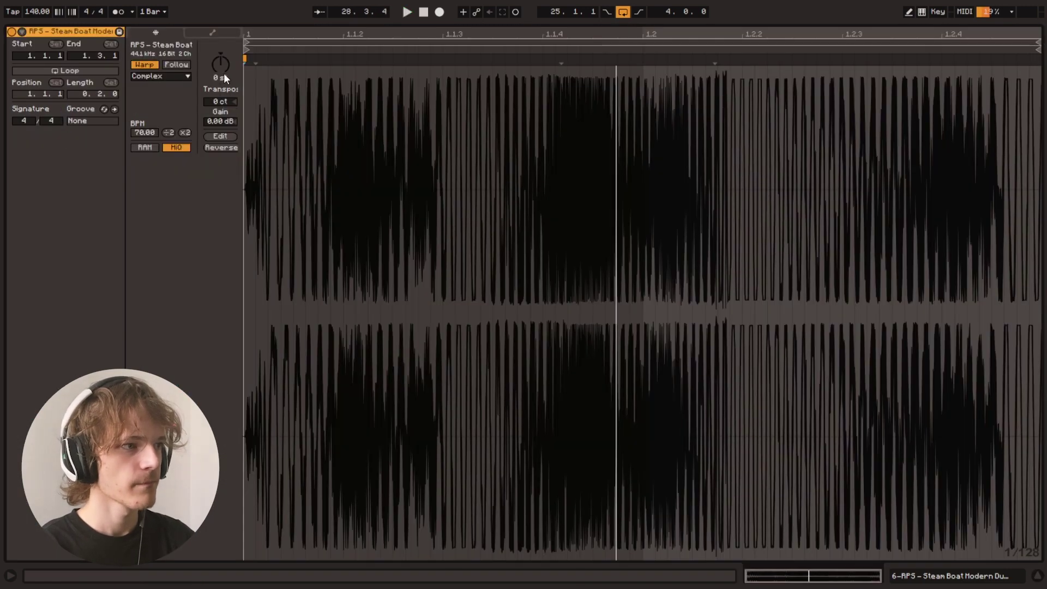
pyautogui.moveTo(222, 70); pyautogui.dragTo(222, 44)
pyautogui.press('space')
pyautogui.click(182, 77)
pyautogui.click(176, 108)
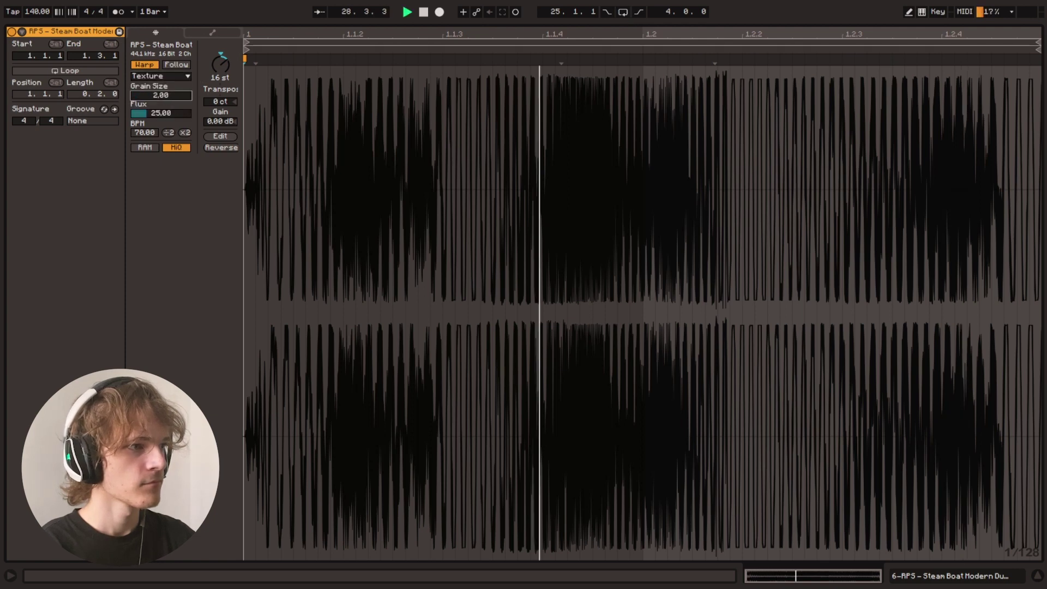
pyautogui.moveTo(221, 63); pyautogui.dragTo(220, 90)
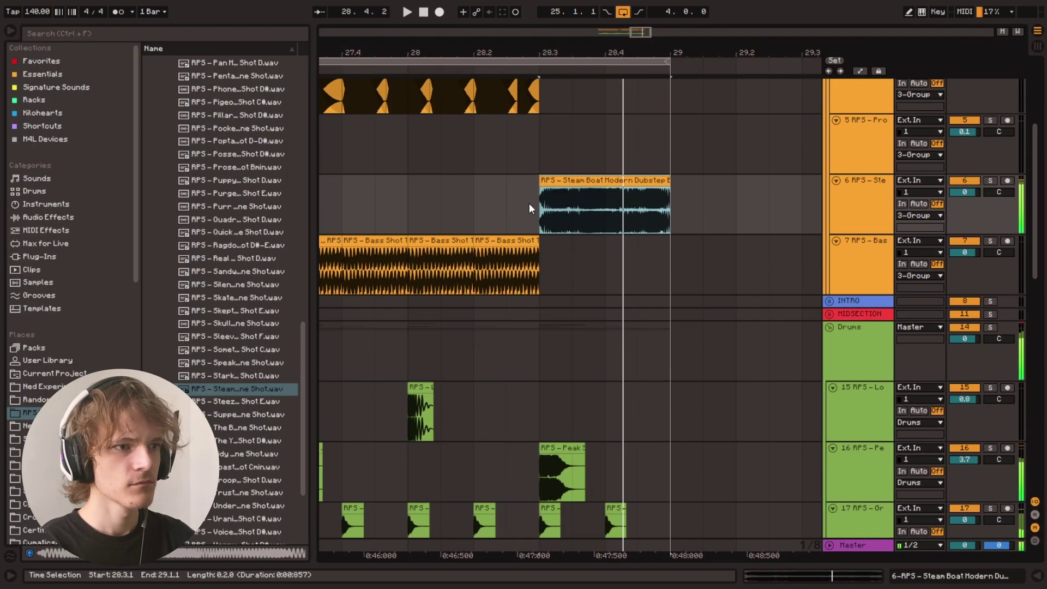
# Step: Play the Steam Boat fill from beat 28.3 and review the clip's settings
pyautogui.press('space')
pyautogui.moveTo(588, 53); pyautogui.dragTo(588, 72)
pyautogui.press('space')
pyautogui.doubleClick(866, 259)
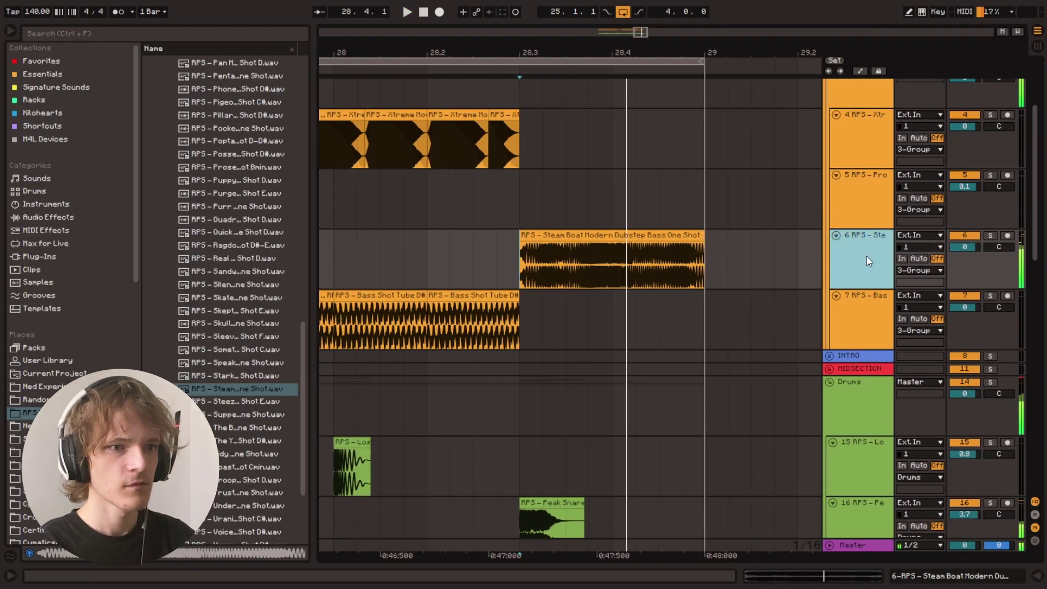
pyautogui.click(519, 274)
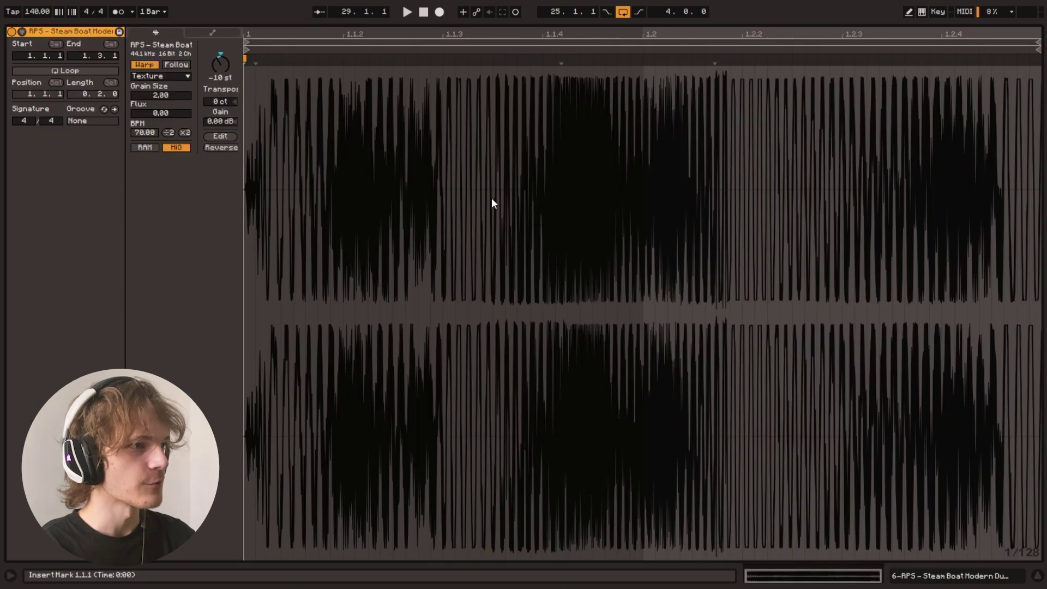
# Step: Show the Steam Boat track's effects, play the fill from beat 28.3, and add EQ Eight to the track
pyautogui.moveTo(279, 21); pyautogui.dragTo(273, 263)
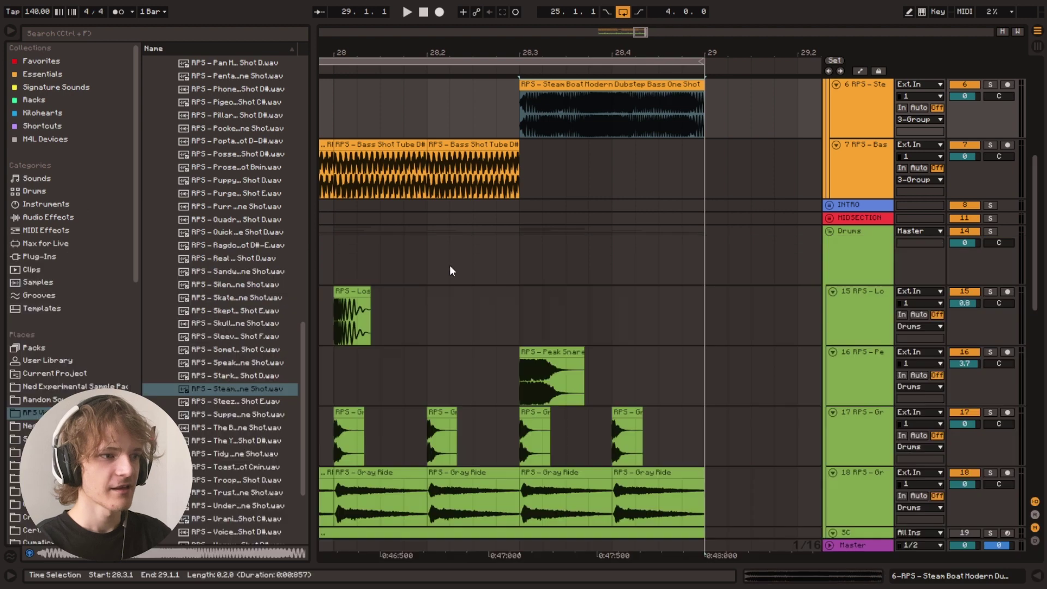
pyautogui.scroll(5, 887, 208)
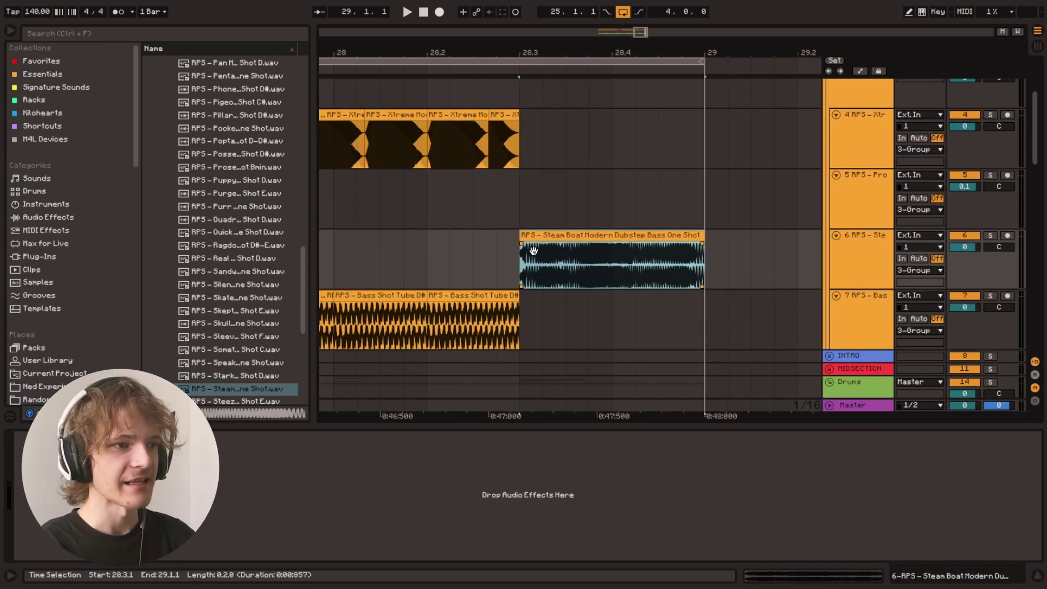
pyautogui.click(520, 281)
pyautogui.press('space')
pyautogui.click(54, 71)
pyautogui.click(533, 294)
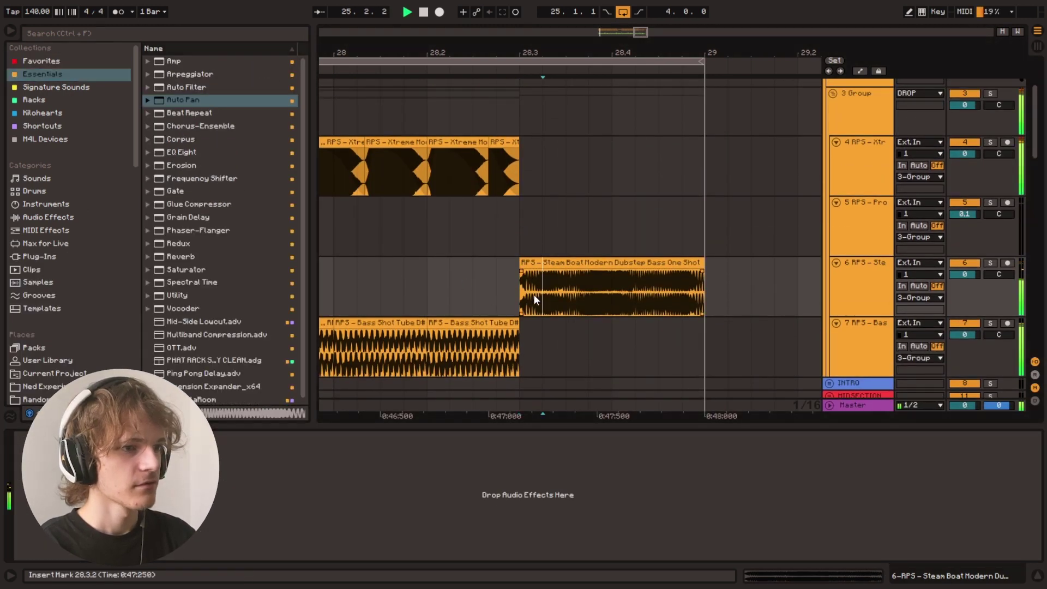
pyautogui.press('space')
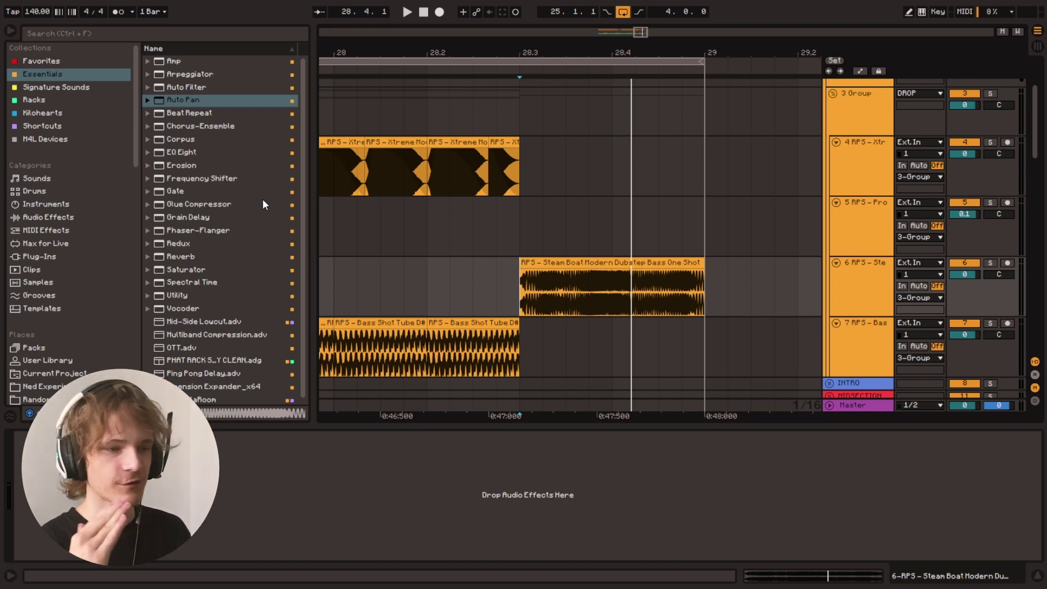
pyautogui.moveTo(181, 152); pyautogui.dragTo(74, 556)
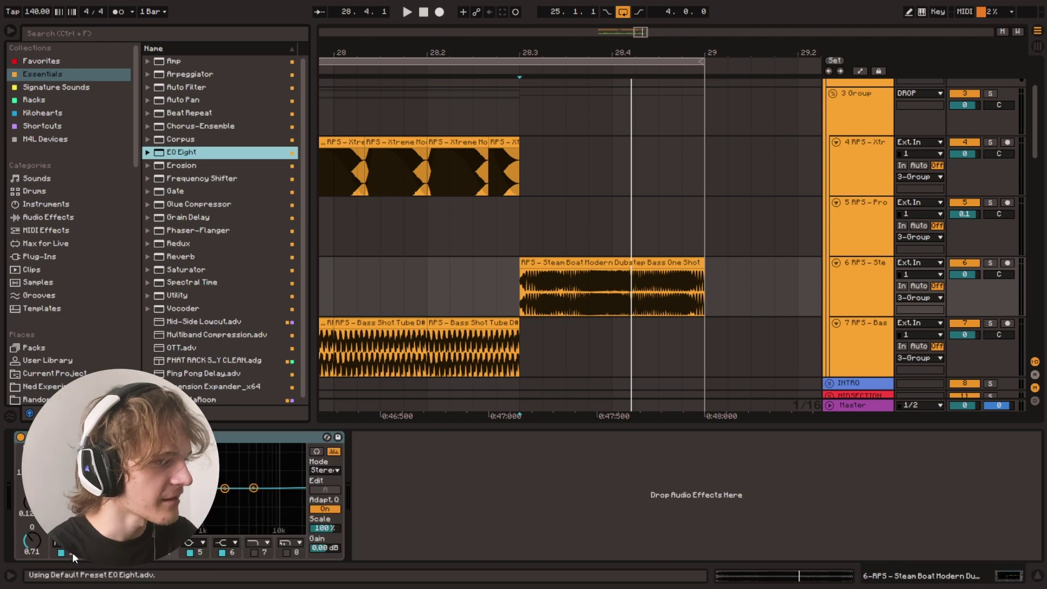
# Step: Set EQ Eight band 4's Q to 0.11, show the track's 4 Gain A automation, and play the Steam Boat fill from beat 28.3
pyautogui.click(589, 294)
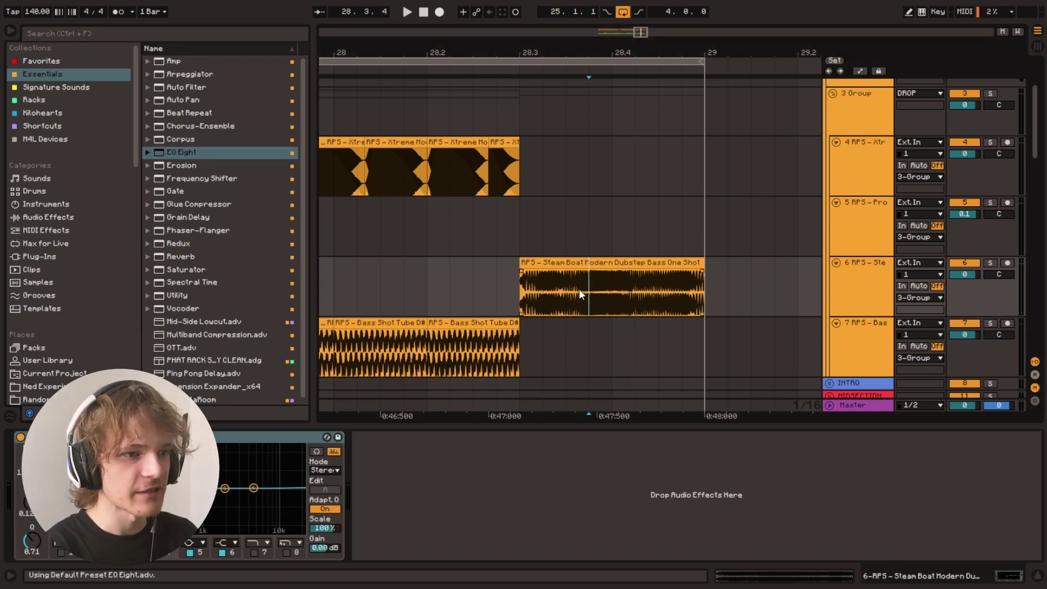
pyautogui.moveTo(580, 294); pyautogui.dragTo(628, 295)
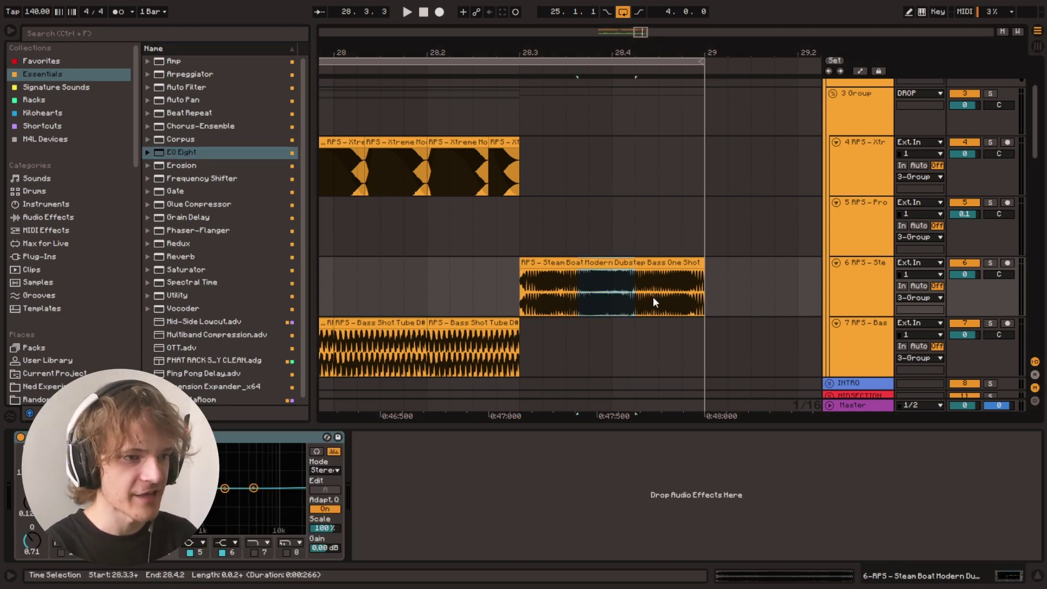
pyautogui.click(519, 298)
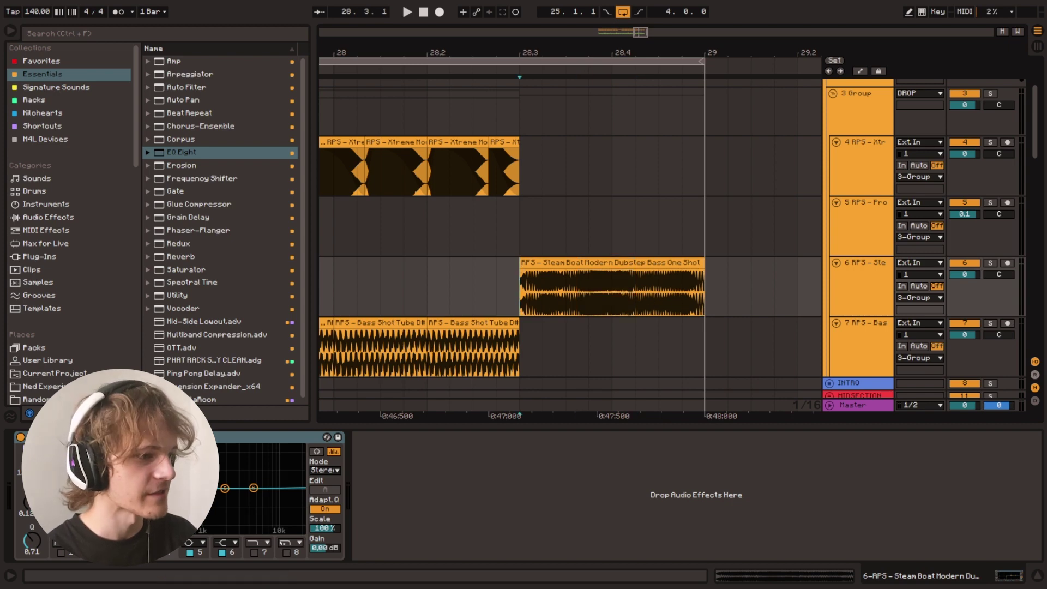
pyautogui.moveTo(185, 488); pyautogui.dragTo(185, 462)
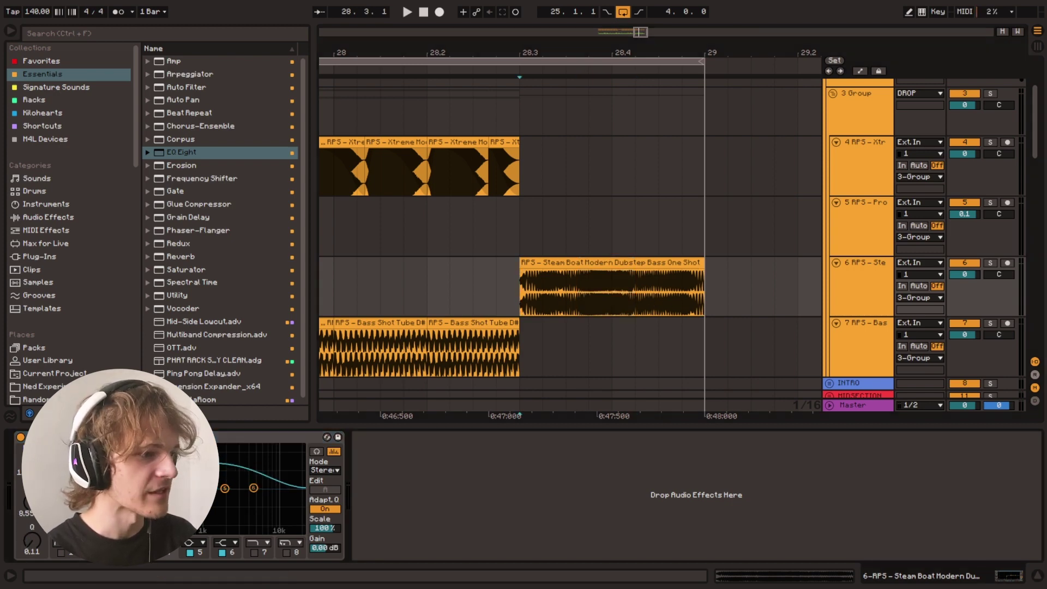
pyautogui.press('a')
pyautogui.press('space')
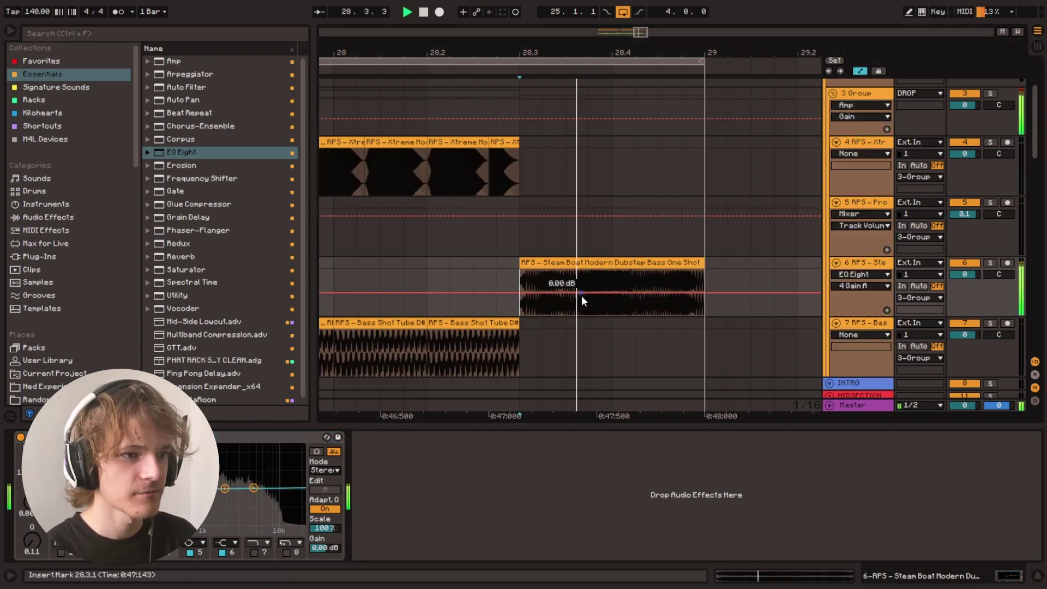
# Step: Automate EQ Eight's 4 Gain A over the Steam Boat fill, falling from 15 dB to 0, rising, dipping, and ending at about 12.5 dB
pyautogui.click(571, 293)
pyautogui.moveTo(588, 294); pyautogui.dragTo(693, 279)
pyautogui.click(625, 281)
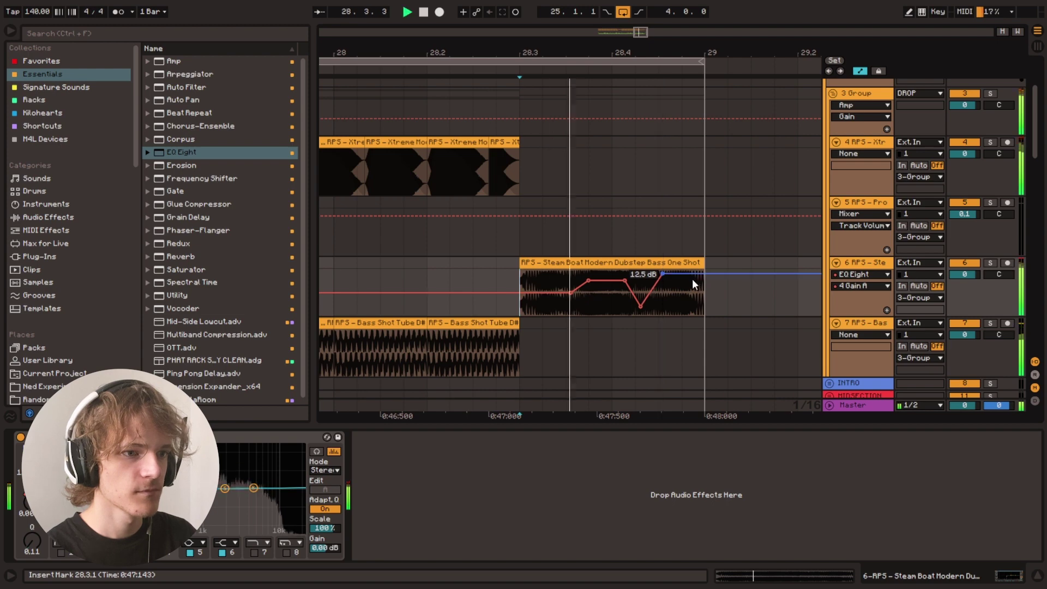
pyautogui.click(560, 294)
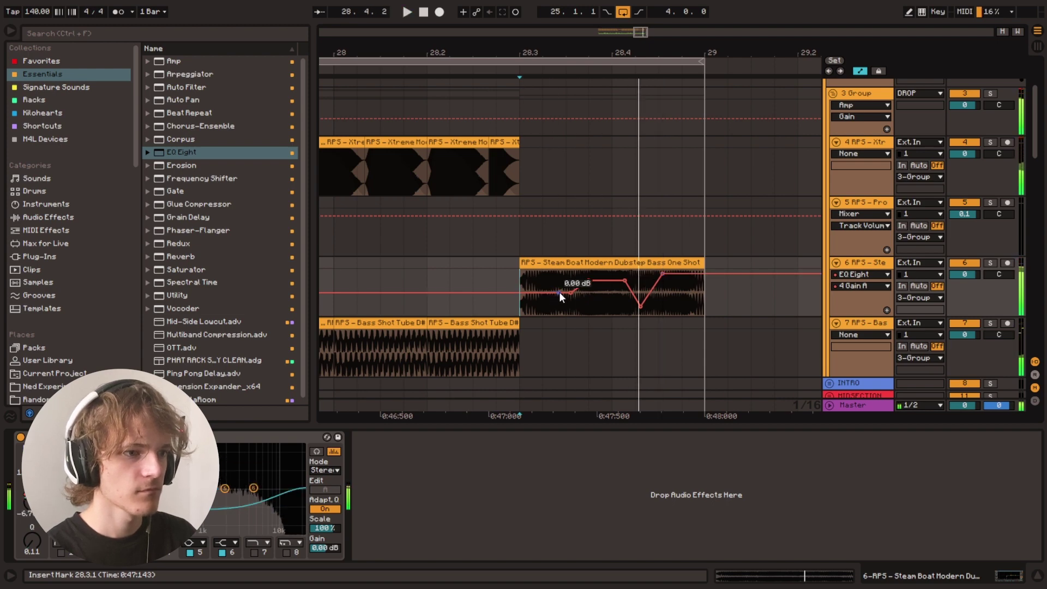
pyautogui.press('space')
pyautogui.moveTo(544, 293); pyautogui.dragTo(534, 279)
pyautogui.press('space')
pyautogui.press('space')
pyautogui.click(490, 303)
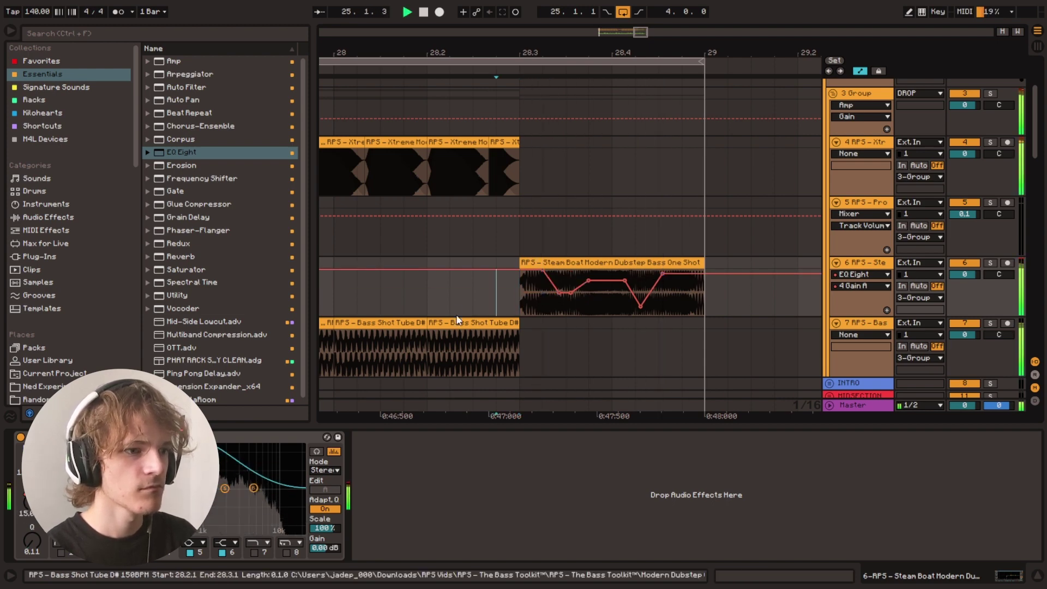
# Step: Hide the automation, enable EQ Eight's band 3 with Q 0.82, and cut the lows around 100 Hz by about 15 dB during playback
pyautogui.press('a')
pyautogui.click(512, 302)
pyautogui.press('space')
pyautogui.press('space')
pyautogui.click(130, 552)
pyautogui.press('space')
pyautogui.press('space')
pyautogui.moveTo(163, 489); pyautogui.dragTo(163, 489)
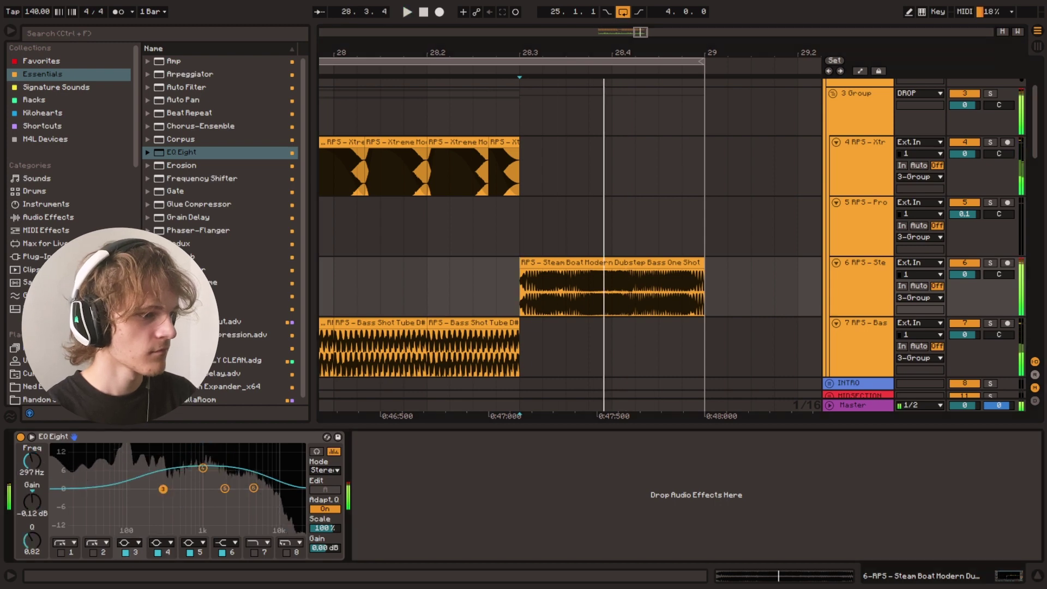
pyautogui.press('space')
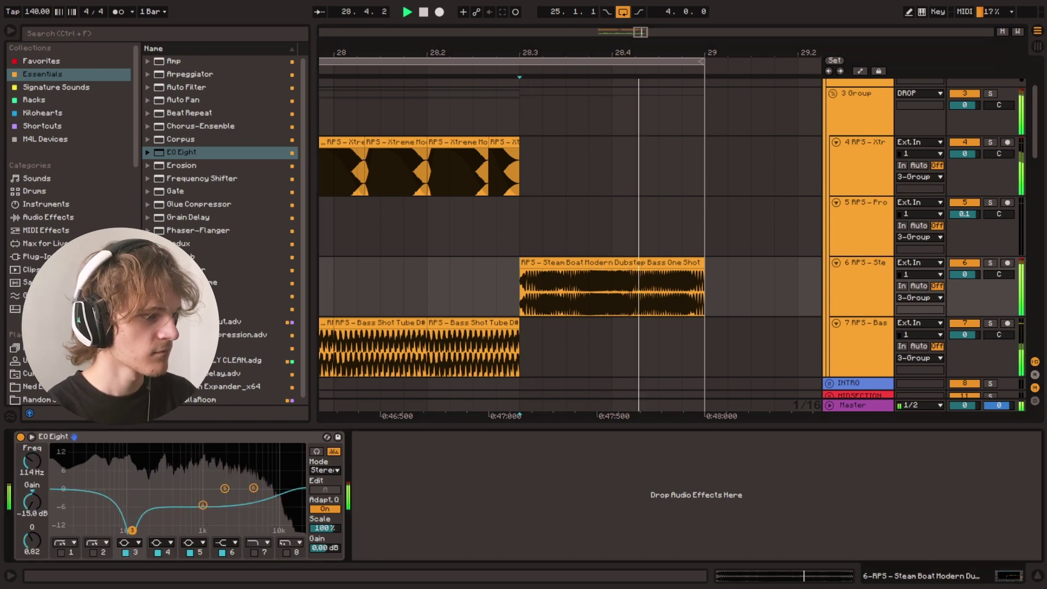
# Step: Play from beat 28.1, then delete the closed hat and ride clips from beat 28.4 onward
pyautogui.click(335, 304)
pyautogui.scroll(-3, 522, 273)
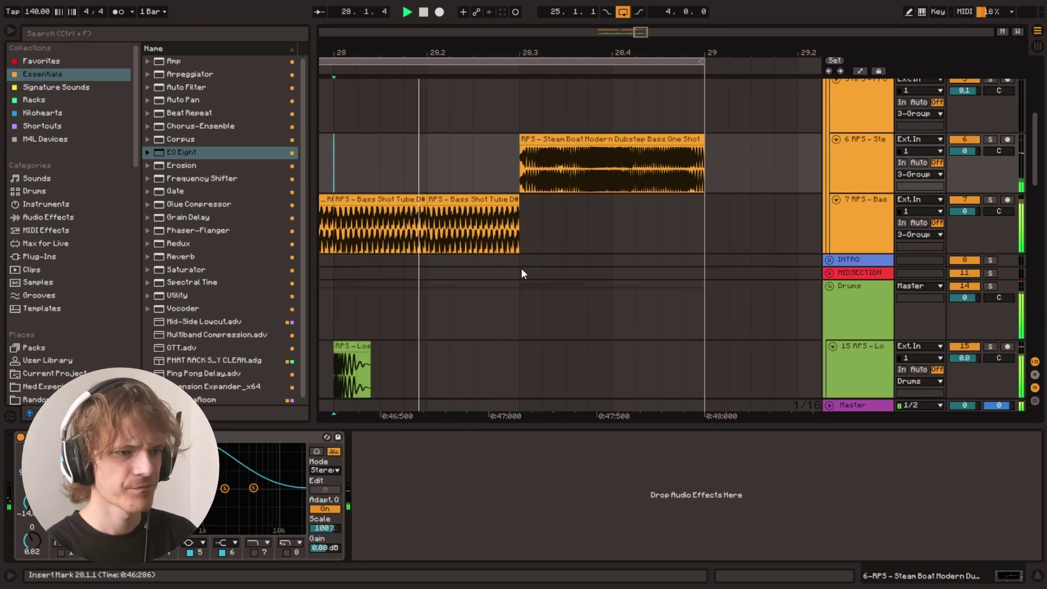
pyautogui.scroll(-7, 523, 274)
pyautogui.press('space')
pyautogui.click(496, 221)
pyautogui.moveTo(613, 238); pyautogui.dragTo(731, 272)
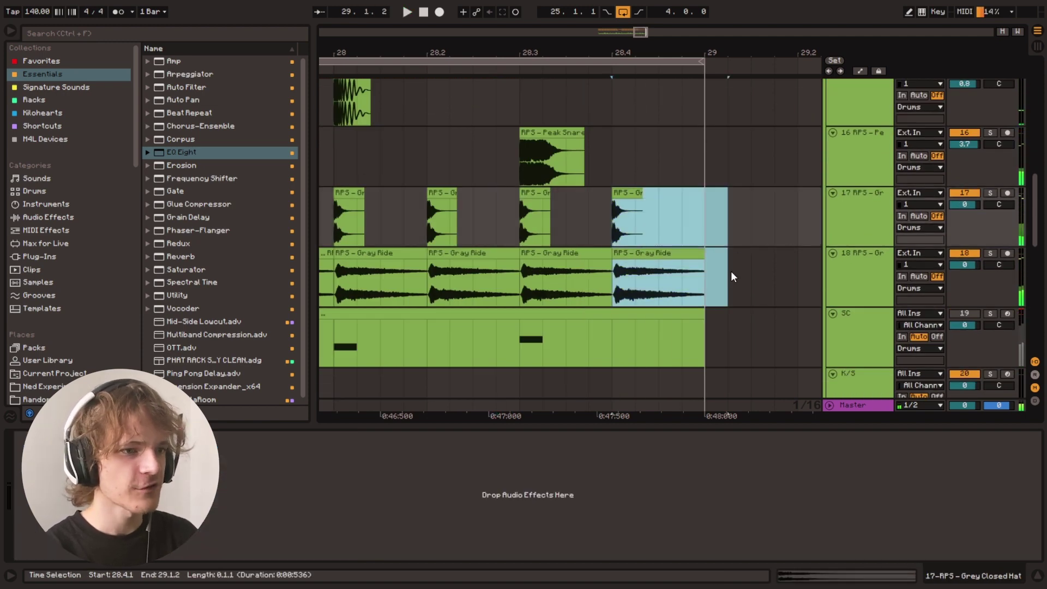
pyautogui.press('Delete')
# Step: Play the Steam Boat fill from beat 28.3 and show the whole four-bar loop from bar 25 to 29
pyautogui.scroll(6, 599, 229)
pyautogui.click(384, 163)
pyautogui.press('space')
pyautogui.scroll(5, 437, 210)
pyautogui.click(518, 240)
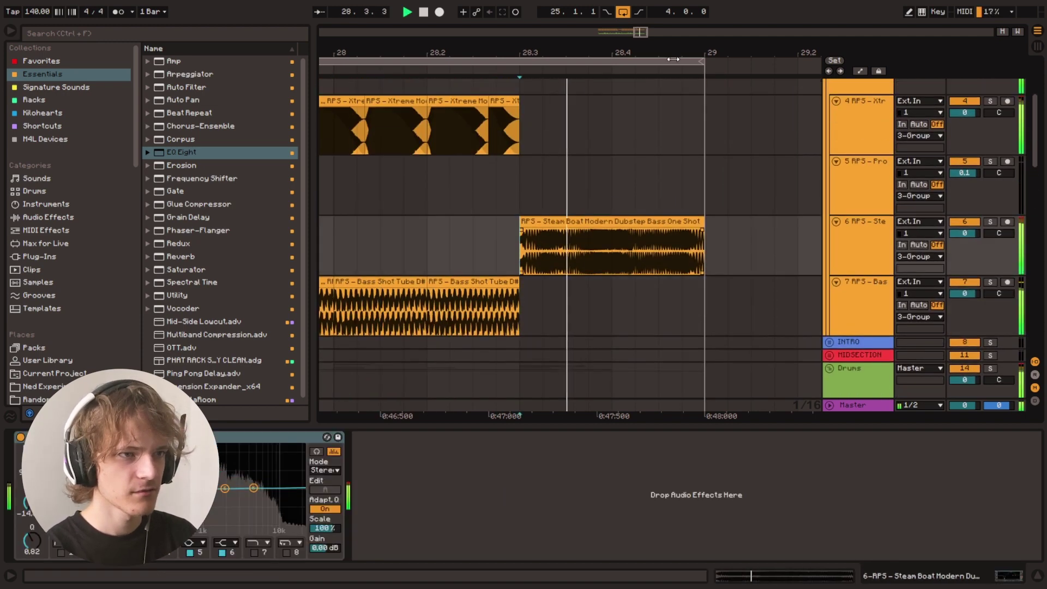
pyautogui.moveTo(679, 53); pyautogui.dragTo(709, 25)
pyautogui.press('space')
pyautogui.click(378, 266)
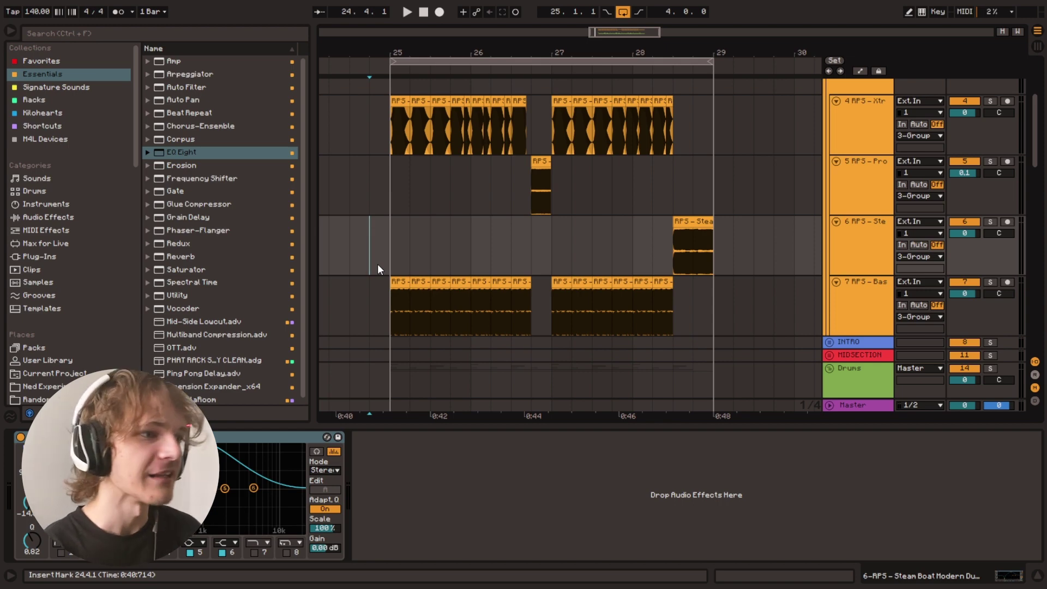
# Step: Review the bass and drum tracks of the four-bar drop, then play it from 25.1.1
pyautogui.scroll(-5, 649, 270)
pyautogui.click(690, 158)
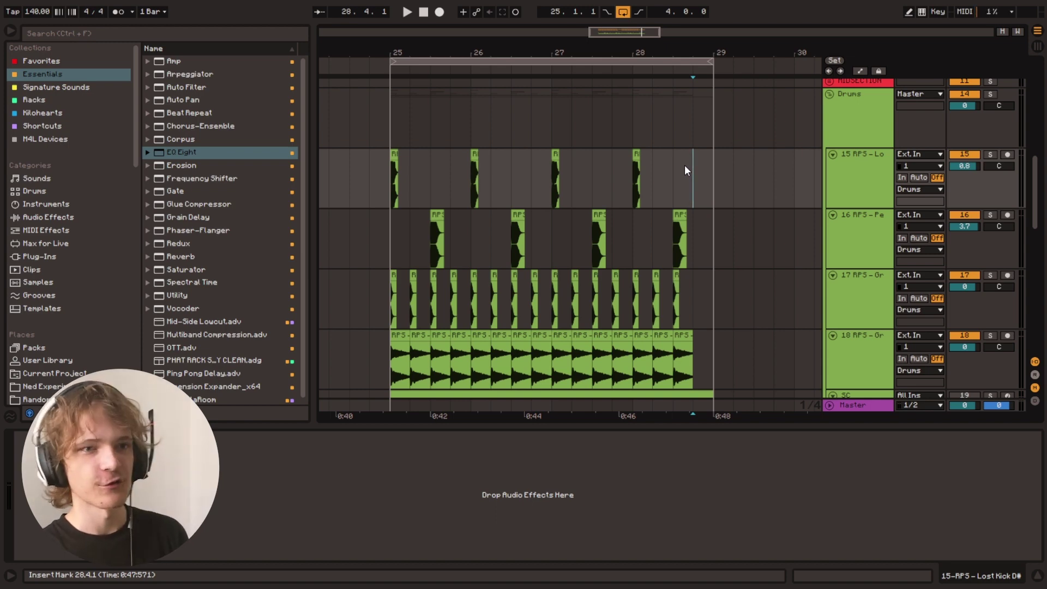
pyautogui.scroll(10, 467, 181)
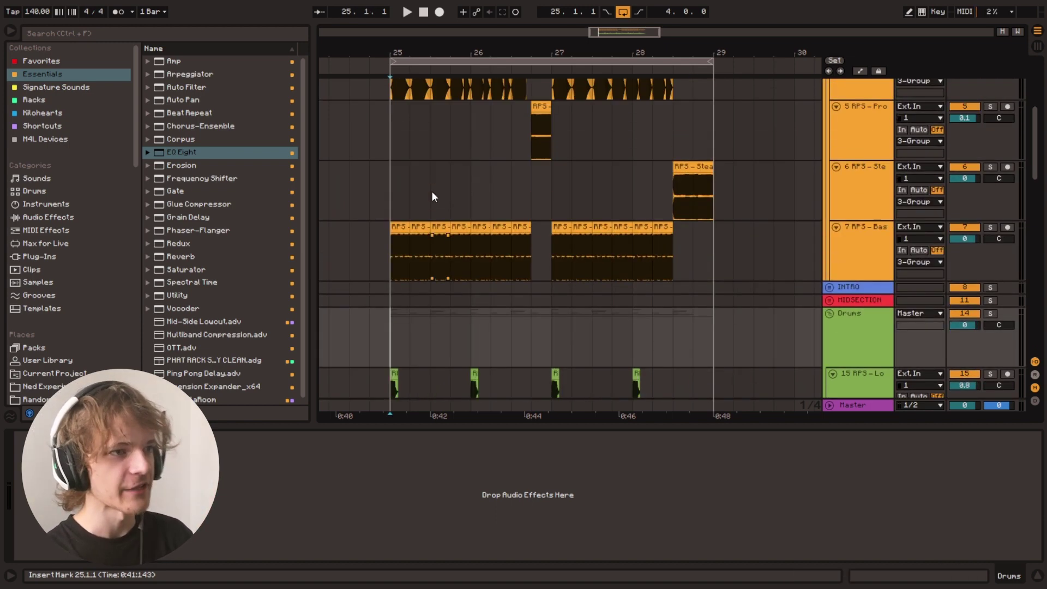
pyautogui.click(390, 179)
pyautogui.click(394, 208)
pyautogui.scroll(3, 410, 201)
pyautogui.scroll(-1, 425, 199)
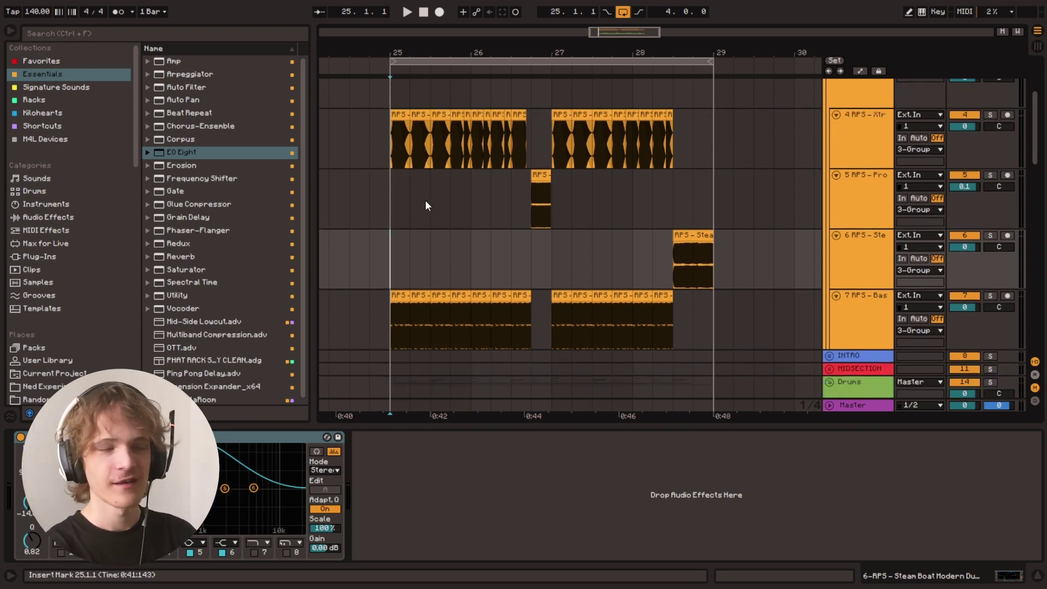
pyautogui.press('space')
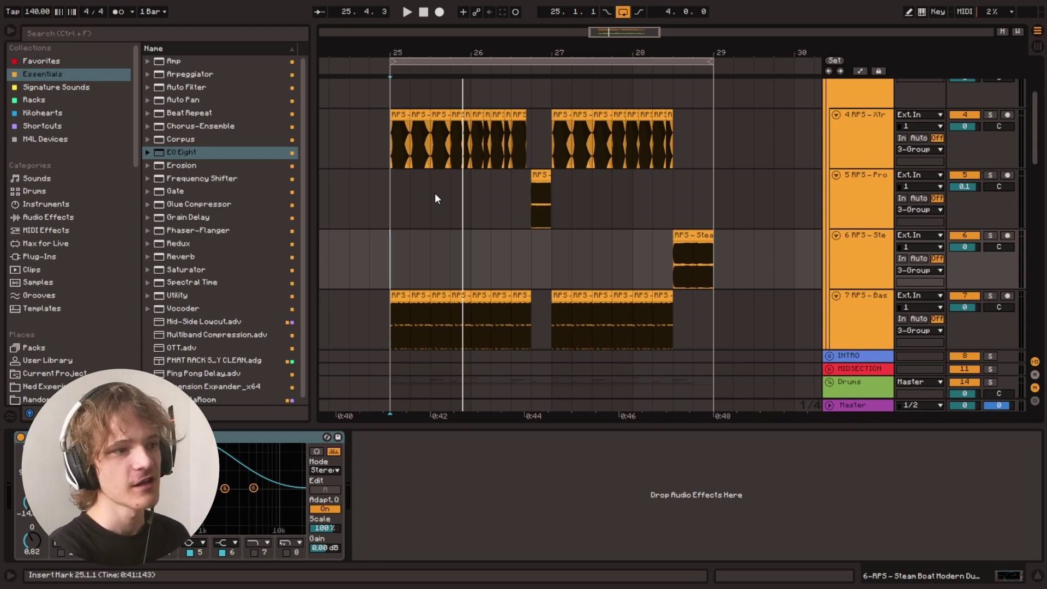
# Step: Solo the Drums group and examine its kick, snare, hat and ride pattern, selecting the bar from 25.1.1 to 26.1.1
pyautogui.scroll(-10, 415, 262)
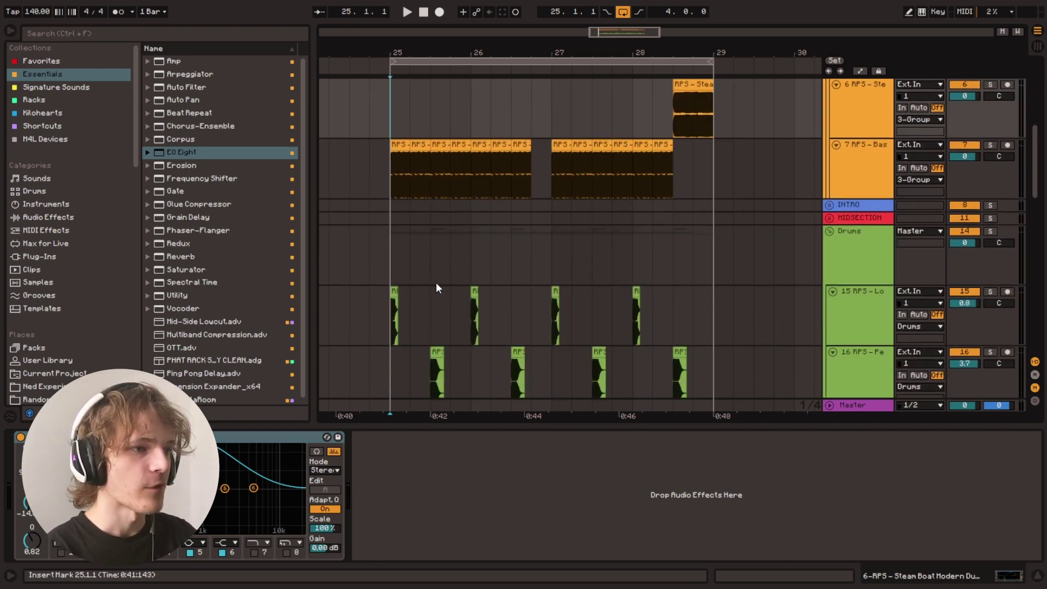
pyautogui.click(371, 211)
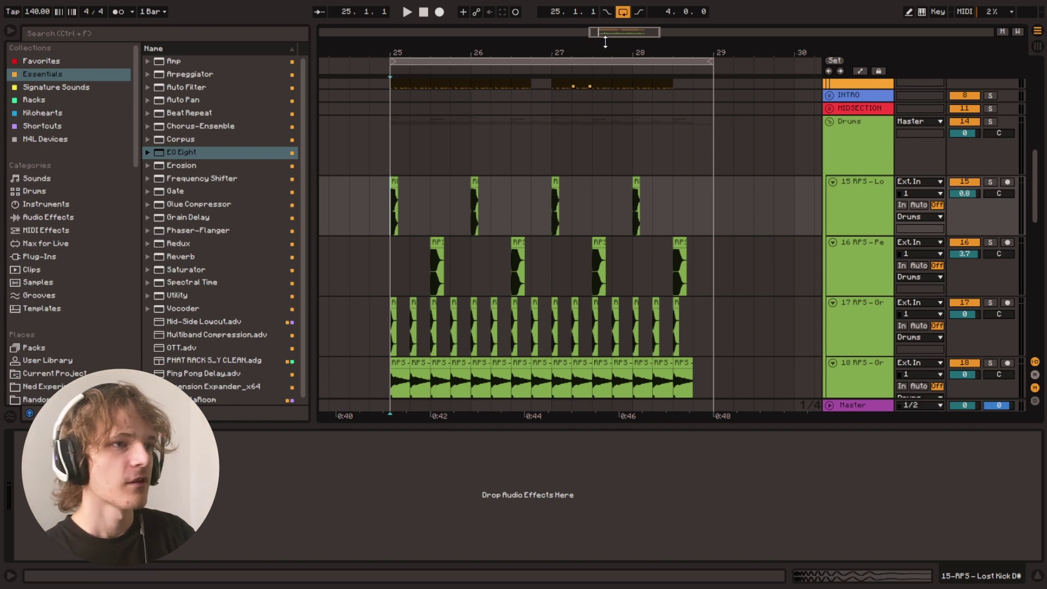
pyautogui.moveTo(606, 32); pyautogui.dragTo(607, 46)
pyautogui.scroll(-4, 440, 231)
pyautogui.scroll(3, 415, 180)
pyautogui.click(392, 131)
pyautogui.scroll(3, 818, 175)
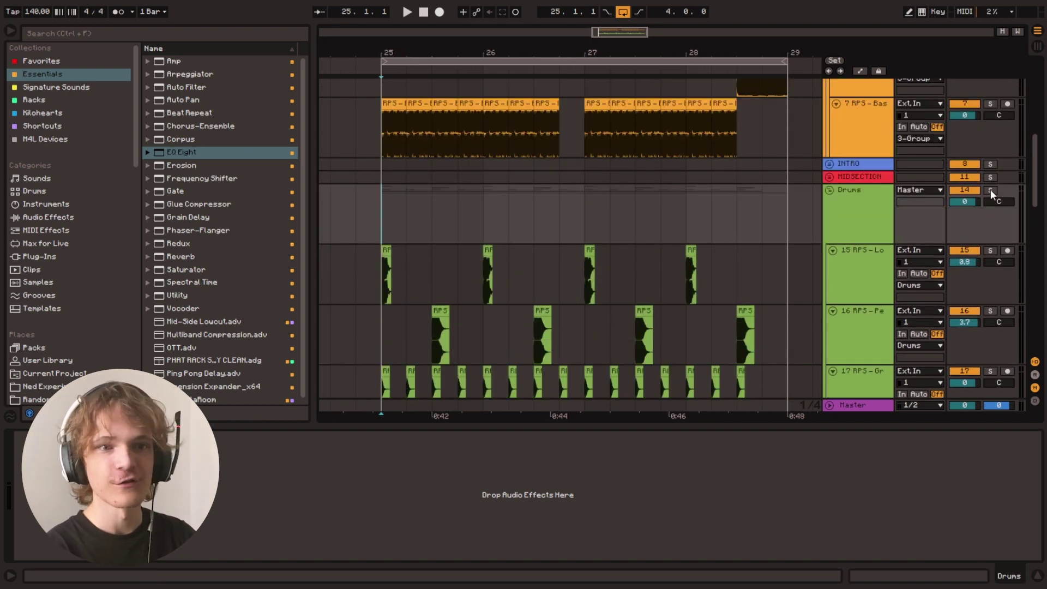
pyautogui.scroll(-5, 378, 132)
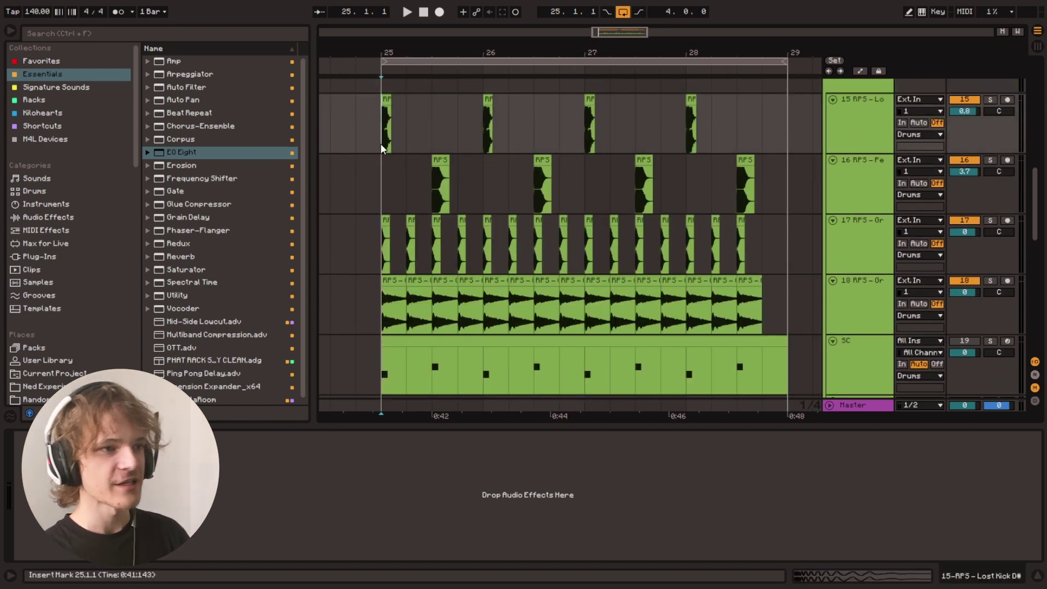
pyautogui.moveTo(380, 137); pyautogui.dragTo(483, 322)
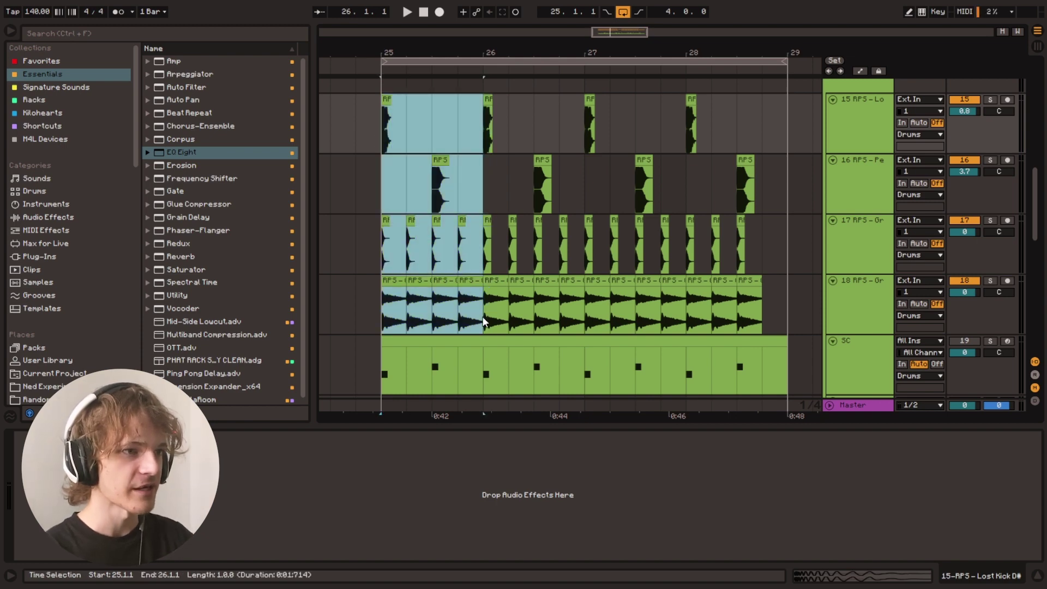
pyautogui.moveTo(381, 132); pyautogui.dragTo(680, 130)
# Step: Play the soloed drums from 25.1.1 and check the drum and SC tracks, then stop playback
pyautogui.scroll(2, 383, 175)
pyautogui.click(379, 181)
pyautogui.press('space')
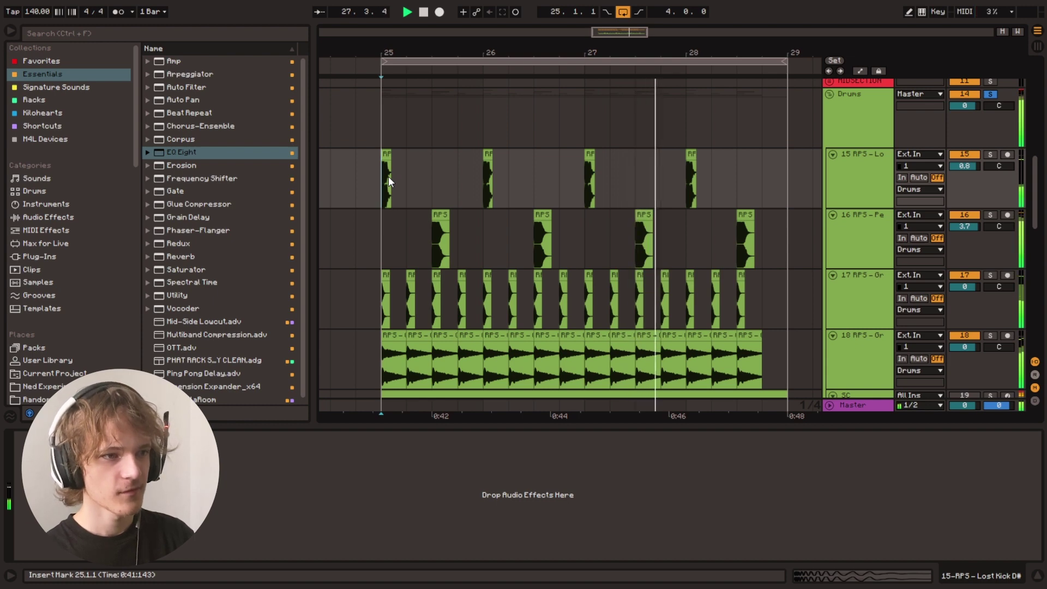
pyautogui.scroll(-3, 482, 89)
pyautogui.click(483, 94)
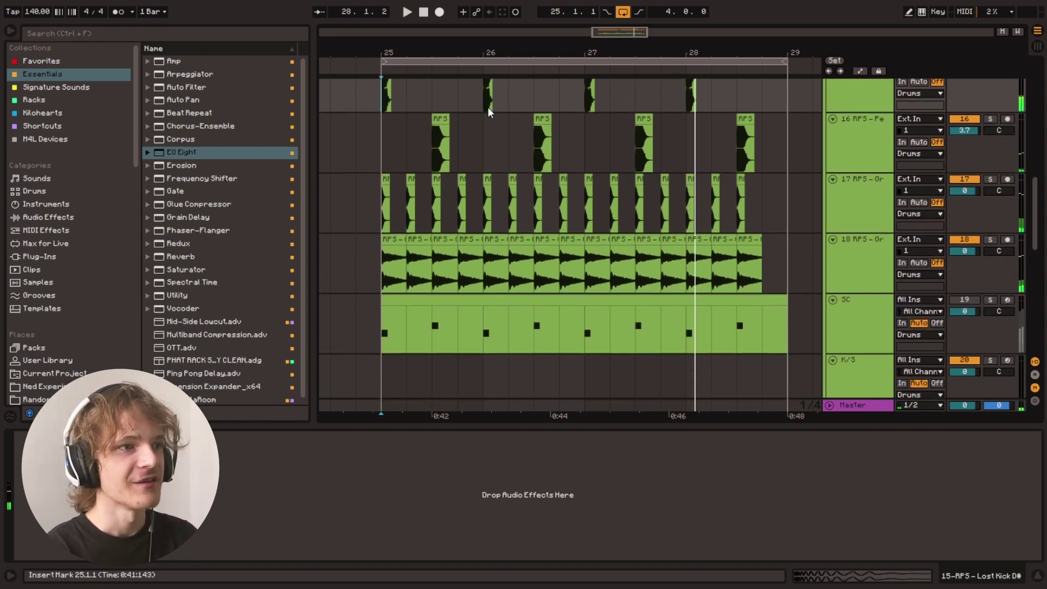
pyautogui.press('space')
pyautogui.scroll(2, 515, 251)
pyautogui.scroll(2, 607, 184)
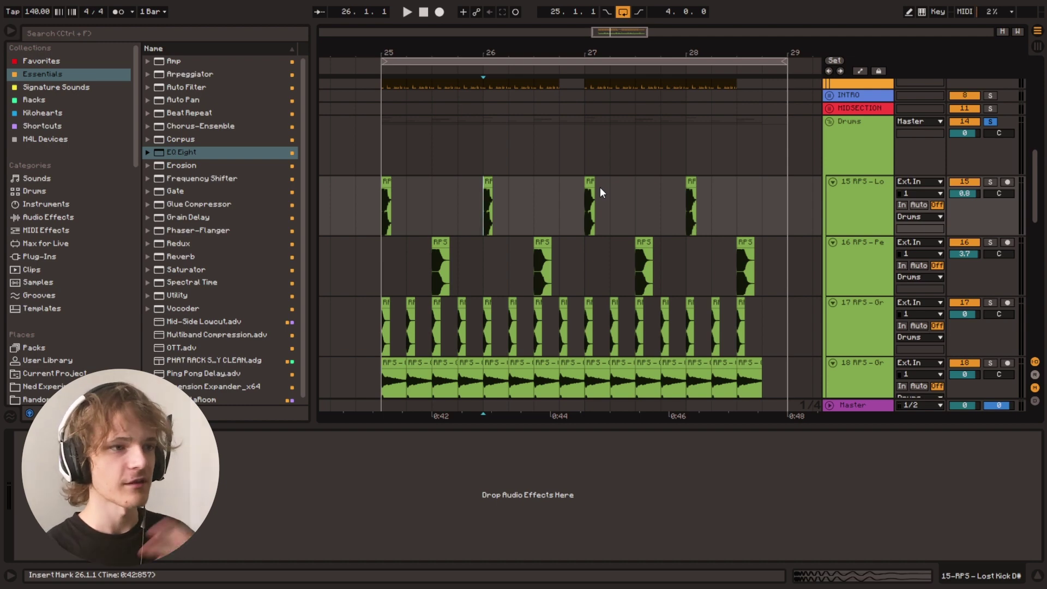
# Step: Unsolo the Drums group and play the full drop from bar 25 while checking the basses against the drums
pyautogui.scroll(9, 391, 224)
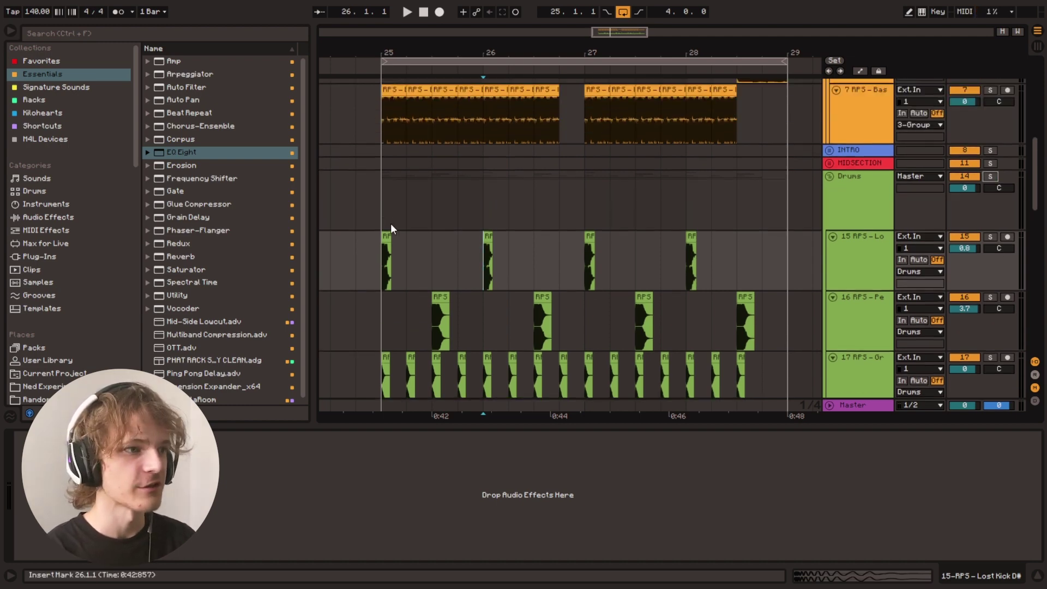
pyautogui.scroll(4, 474, 165)
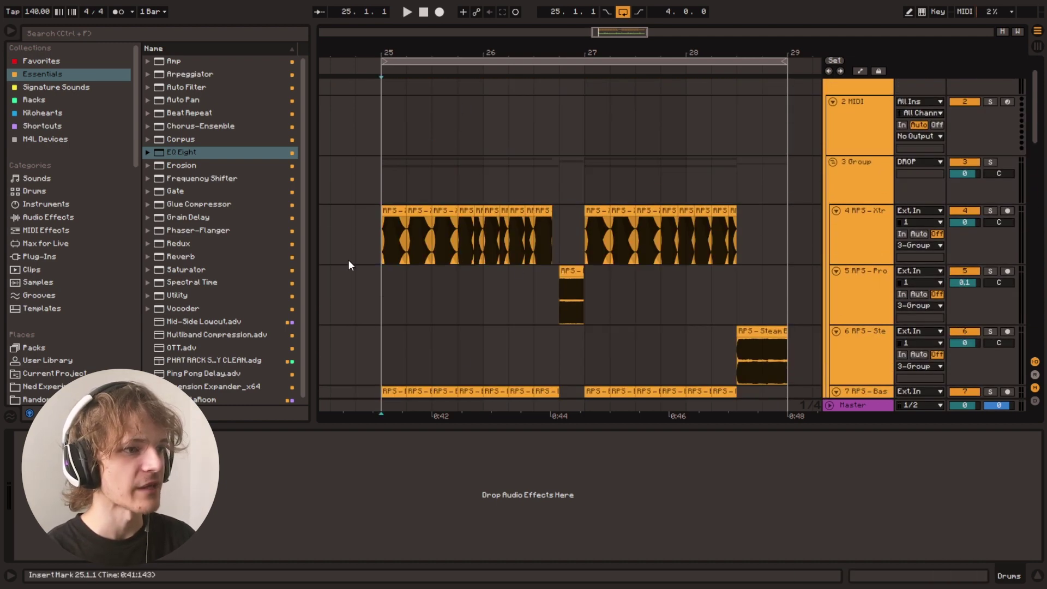
pyautogui.scroll(-5, 439, 229)
pyautogui.scroll(4, 476, 185)
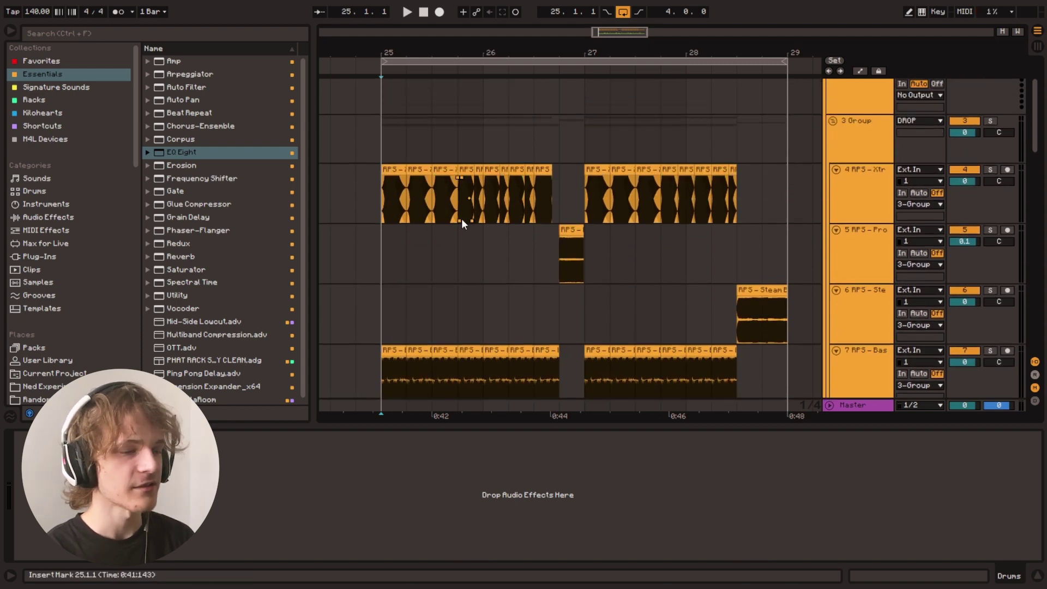
pyautogui.scroll(-2, 425, 217)
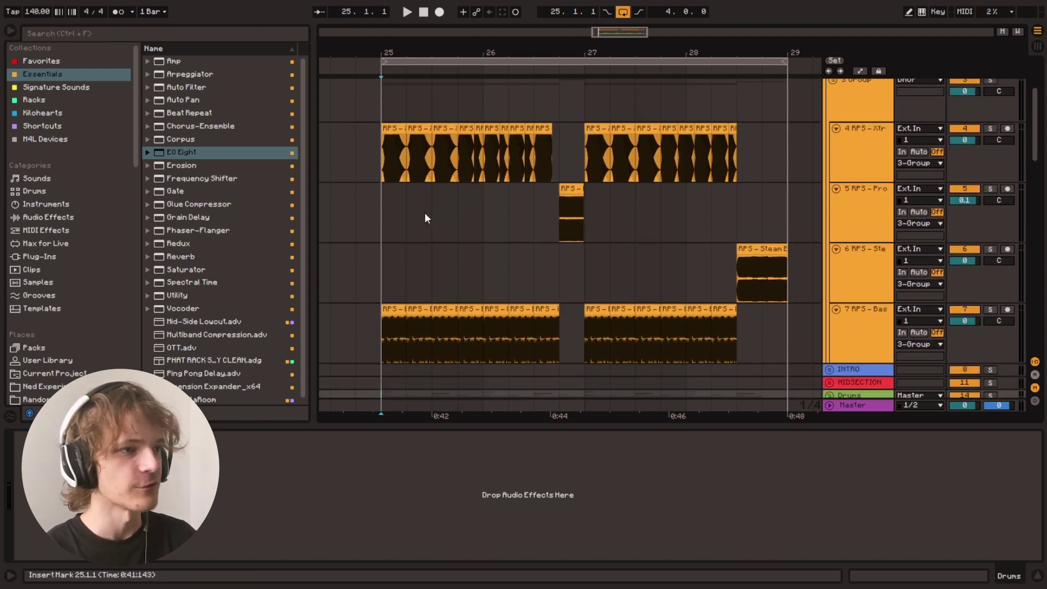
pyautogui.press('space')
pyautogui.scroll(-8, 423, 207)
pyautogui.scroll(-2, 483, 226)
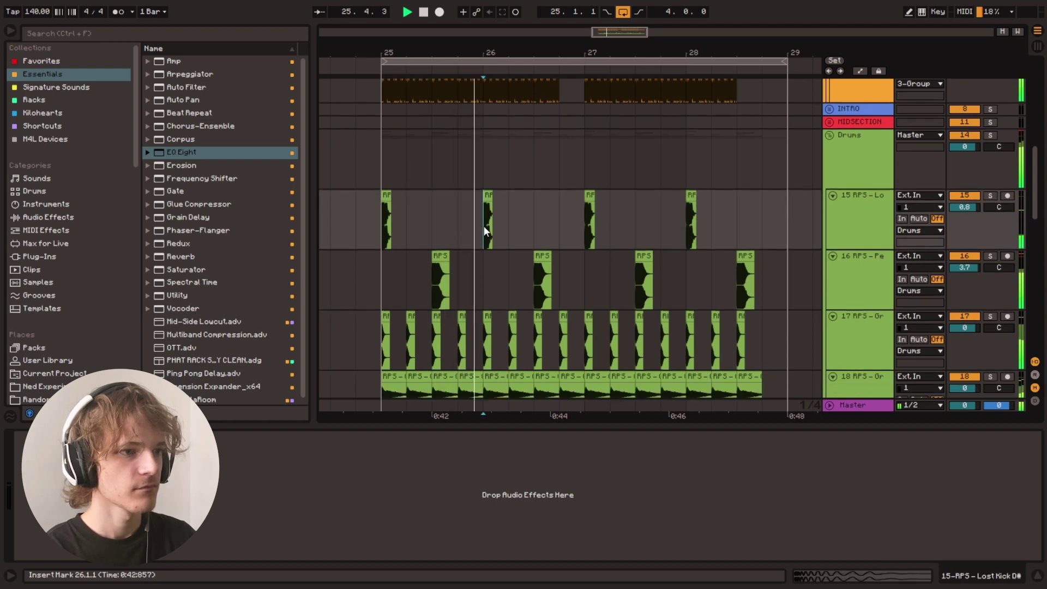
pyautogui.scroll(-2, 487, 181)
pyautogui.press('space')
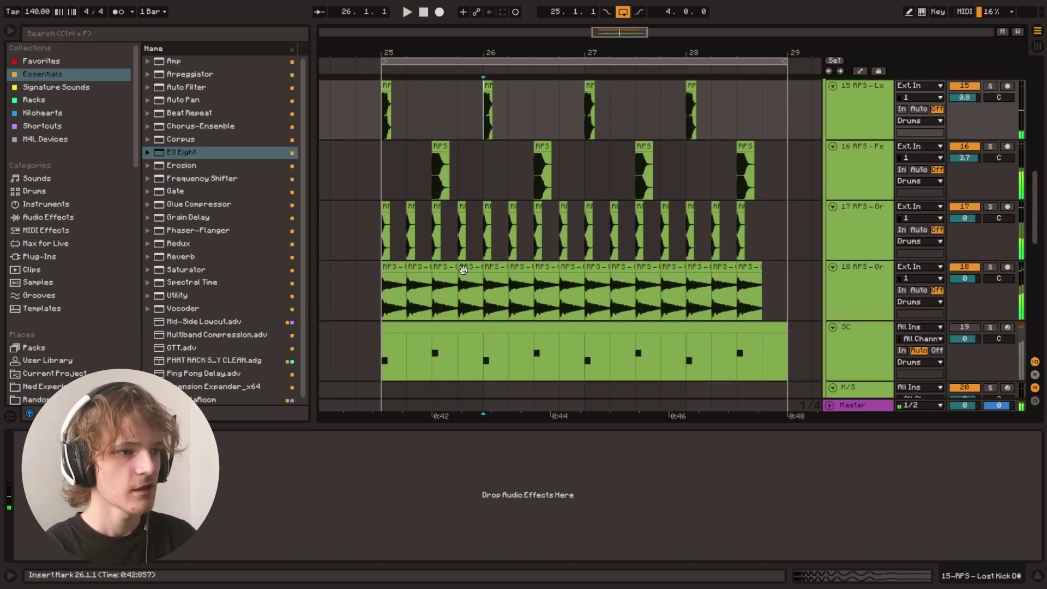
# Step: Select the Xtreme bass clips from 25.4.1 to 26.3.1, then place the insert marker at 25.4.1 on the Prosecute track
pyautogui.scroll(8, 489, 253)
pyautogui.scroll(2, 476, 218)
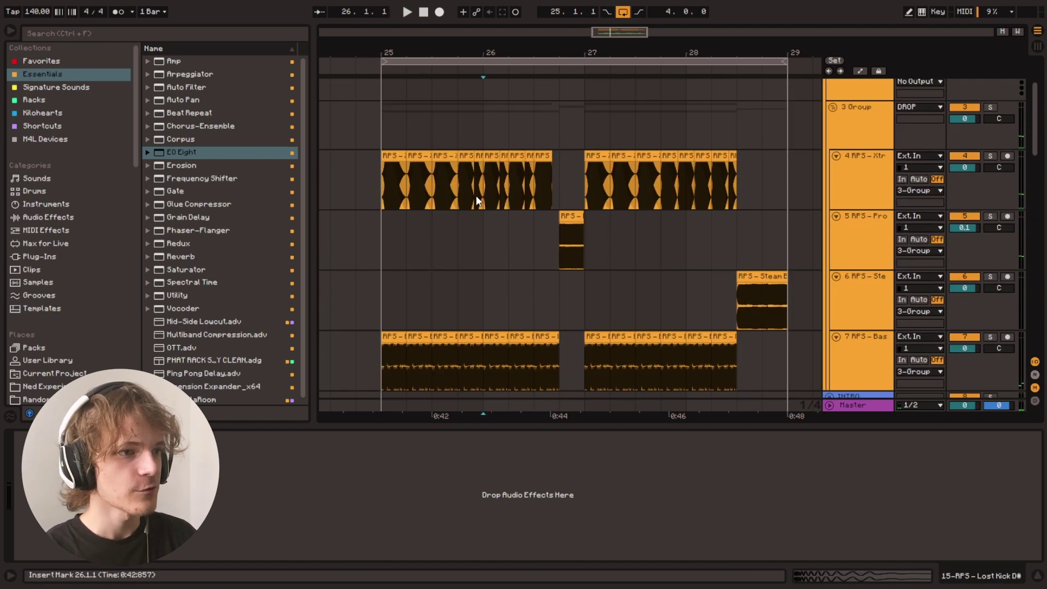
pyautogui.moveTo(458, 193); pyautogui.dragTo(534, 192)
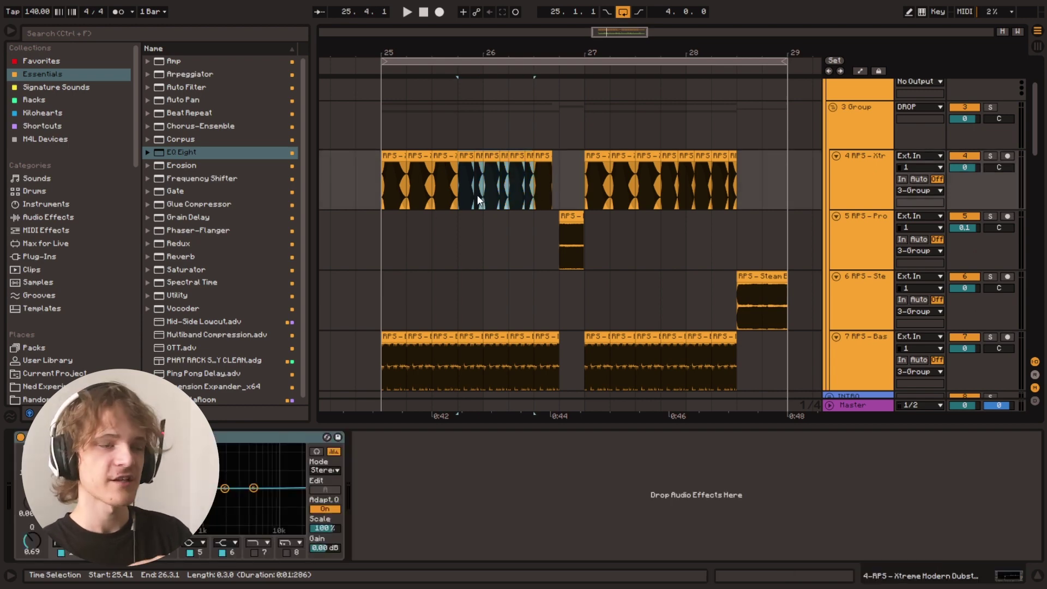
pyautogui.click(459, 245)
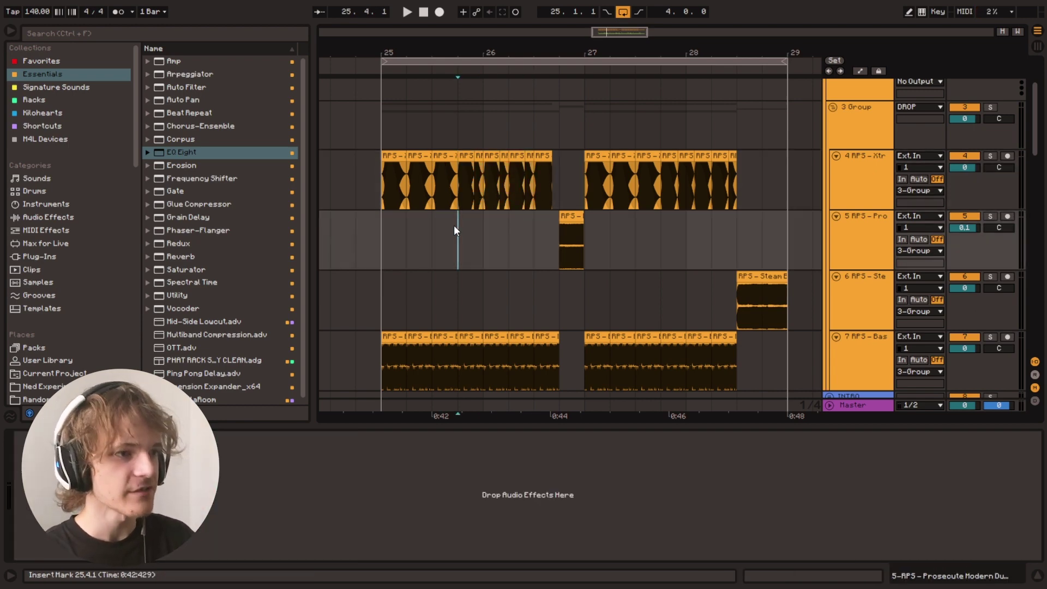
# Step: Move the kick clip on track 15 from 26.1.1 to 25.4.1
pyautogui.scroll(-5, 452, 229)
pyautogui.scroll(-3, 449, 243)
pyautogui.moveTo(485, 154); pyautogui.dragTo(504, 400)
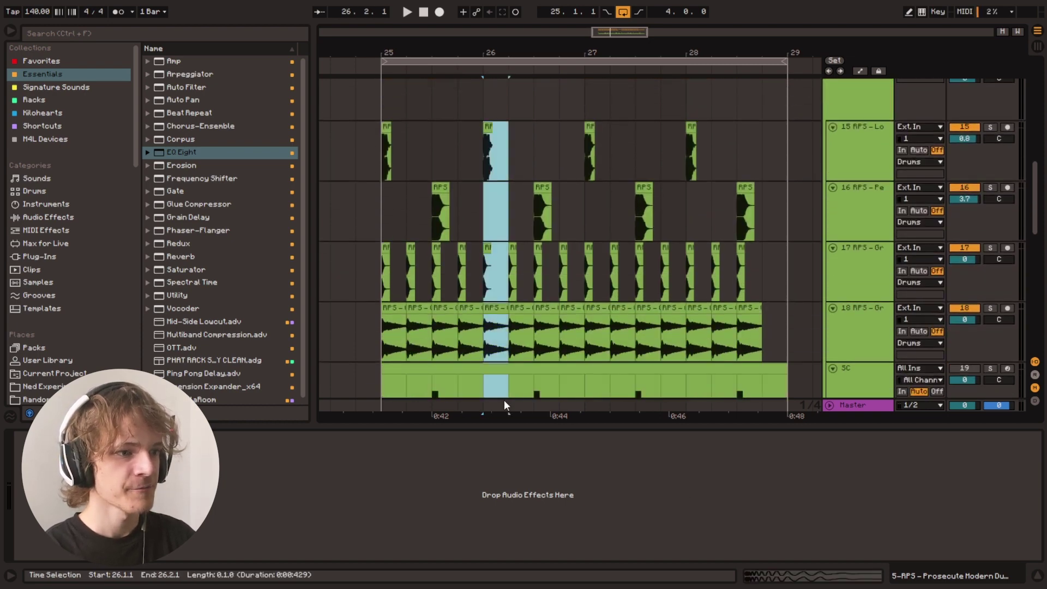
pyautogui.moveTo(482, 188); pyautogui.dragTo(509, 192)
pyautogui.press('Delete')
pyautogui.click(462, 169)
pyautogui.hotkey('ctrl', 'v')
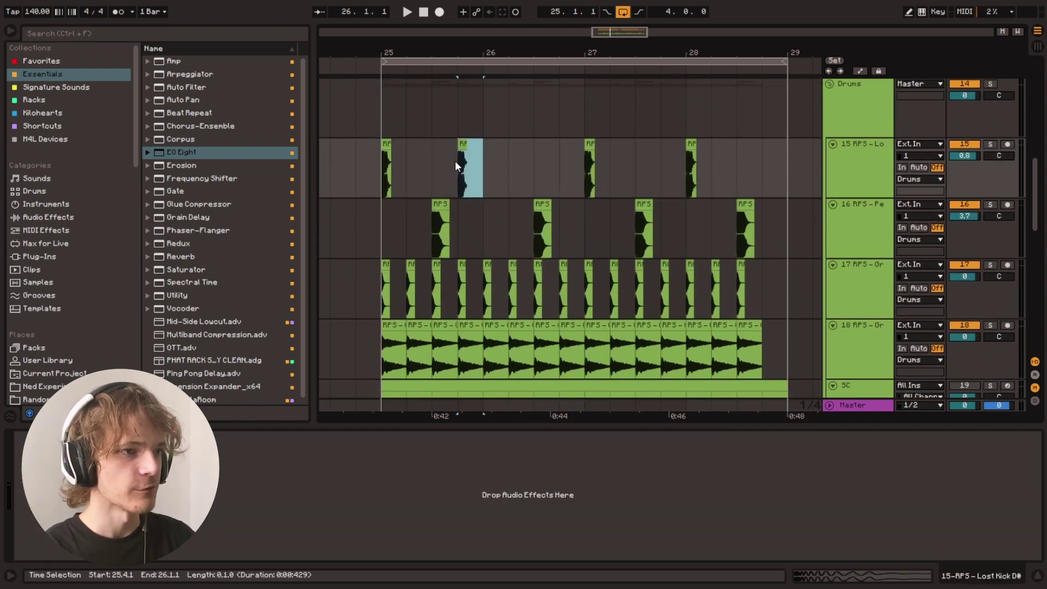
# Step: Move the matching sidechain trigger on the SC track from 26.1.1 to 25.4.1
pyautogui.click(455, 160)
pyautogui.scroll(-3, 455, 160)
pyautogui.click(486, 302)
pyautogui.scroll(1, 408, 288)
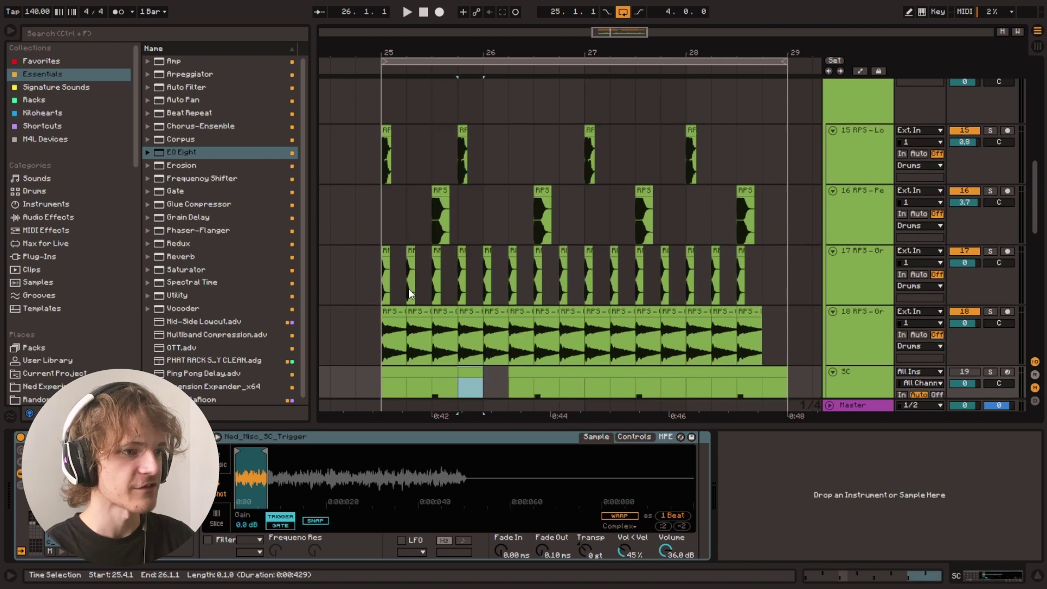
# Step: Play the drop from 25.1.1 to check the moved kick against the basses, and stop playback
pyautogui.click(378, 216)
pyautogui.scroll(5, 375, 232)
pyautogui.scroll(-2, 408, 238)
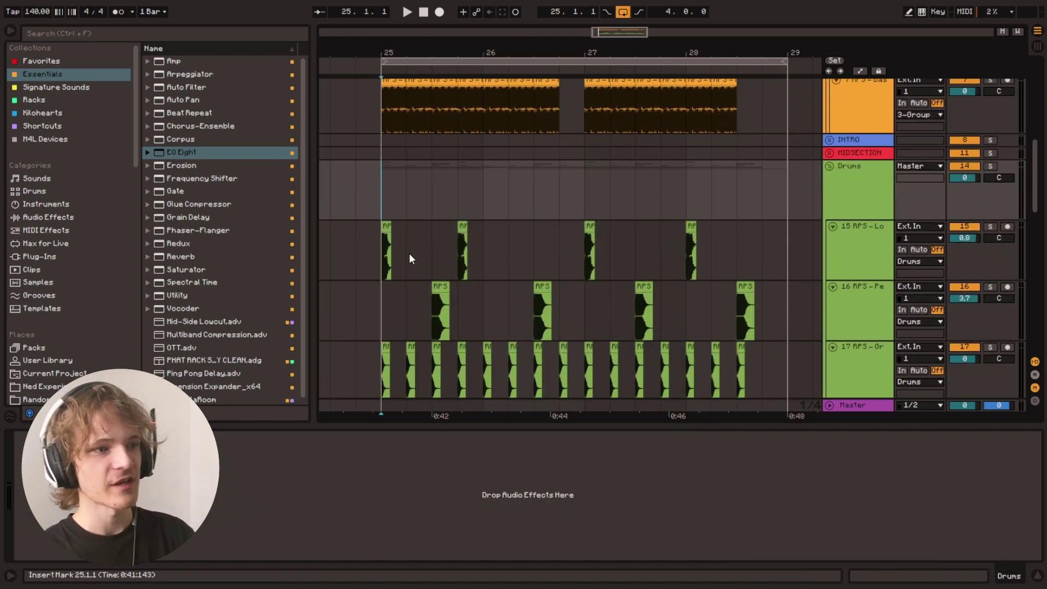
pyautogui.scroll(2, 397, 236)
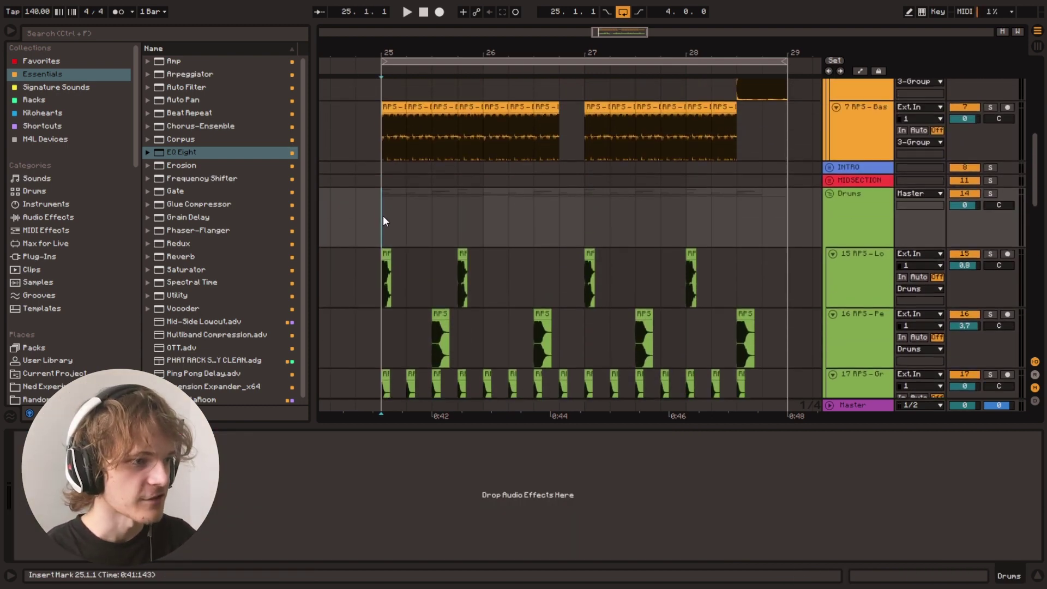
pyautogui.press('space')
pyautogui.scroll(1, 395, 224)
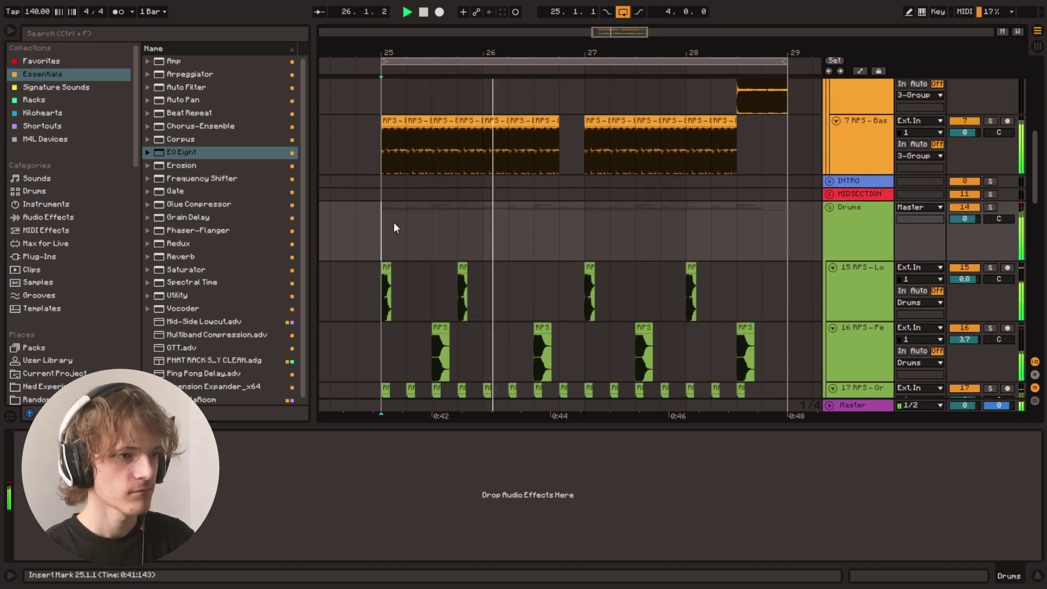
pyautogui.press('space')
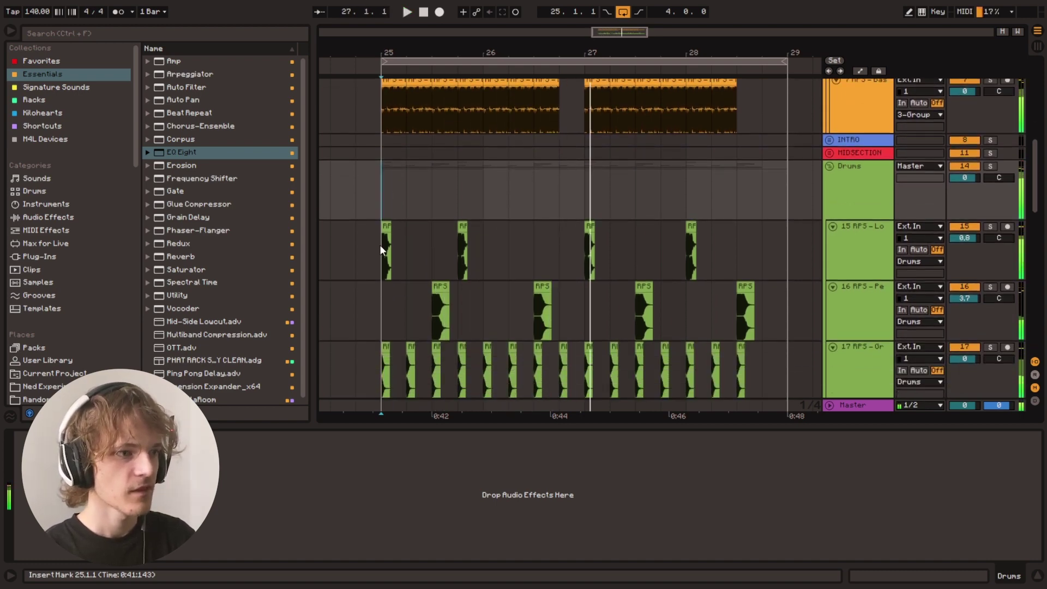
# Step: Solo the Drums group and play it, examining the kick pattern between 25.1.1 and 27.1.1
pyautogui.click(380, 244)
pyautogui.scroll(-2, 469, 238)
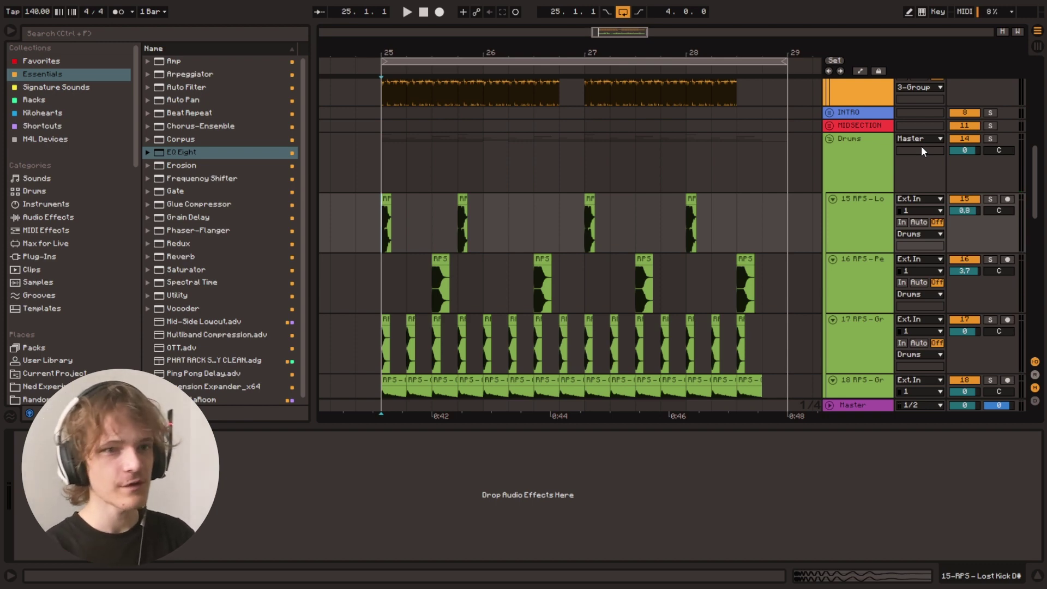
pyautogui.click(990, 139)
pyautogui.scroll(-2, 436, 160)
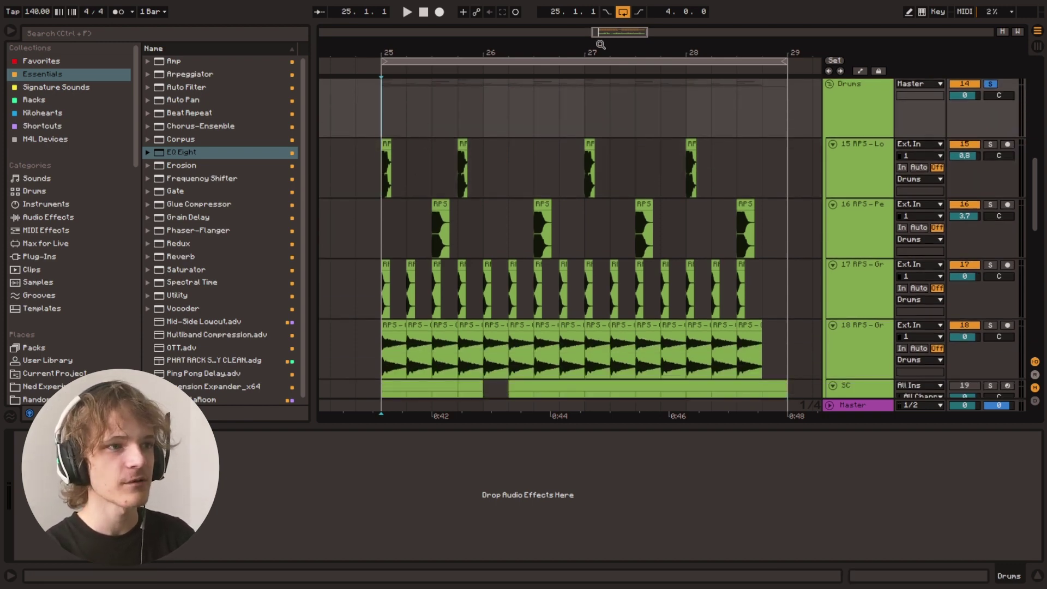
pyautogui.moveTo(600, 44); pyautogui.dragTo(615, 40)
pyautogui.scroll(1, 578, 191)
pyautogui.moveTo(576, 198); pyautogui.dragTo(672, 190)
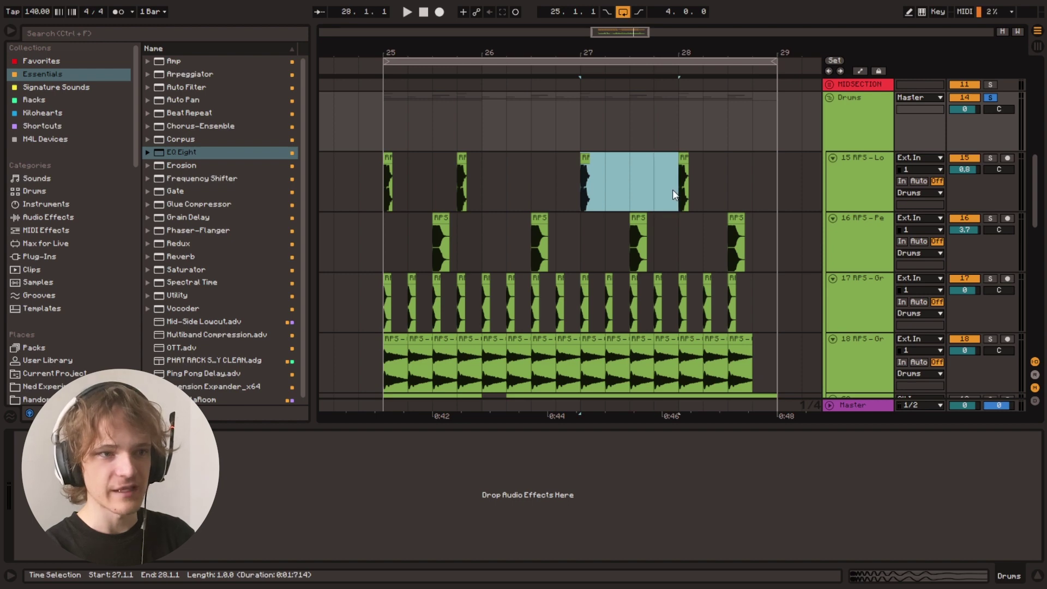
pyautogui.click(385, 187)
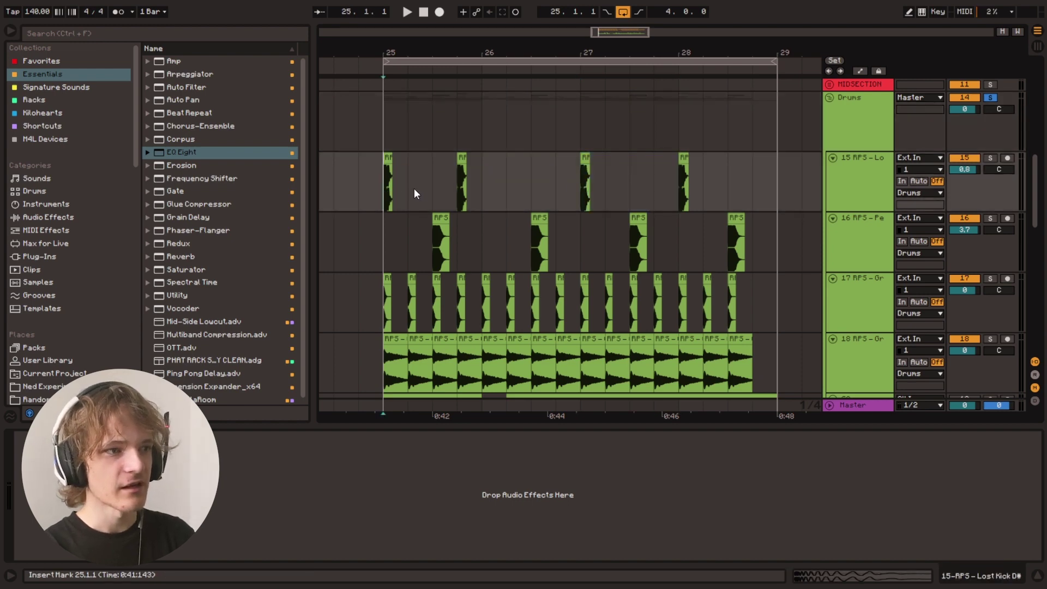
pyautogui.moveTo(380, 194); pyautogui.dragTo(554, 188)
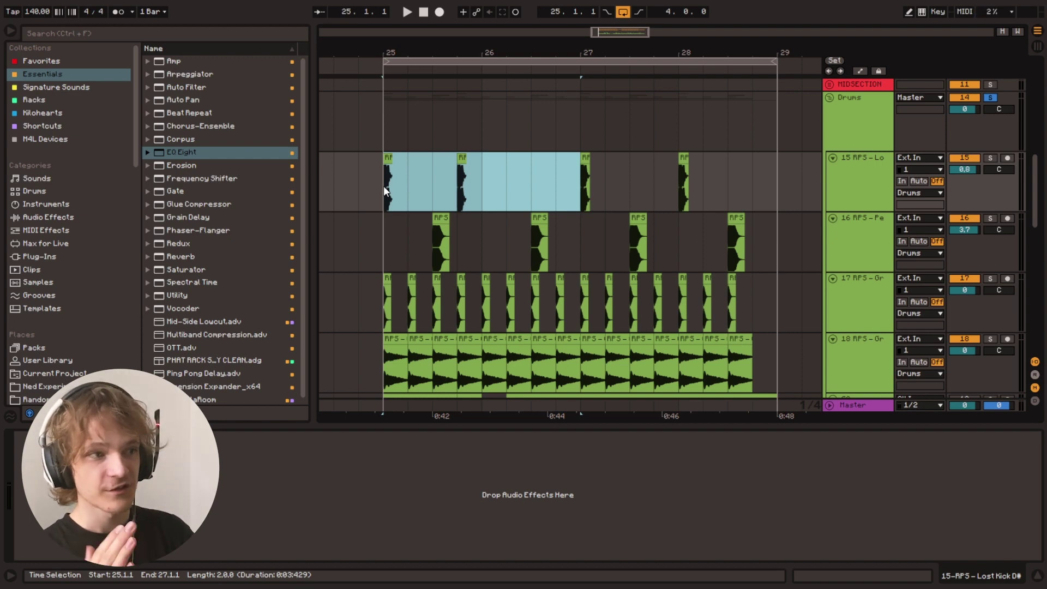
pyautogui.press('space')
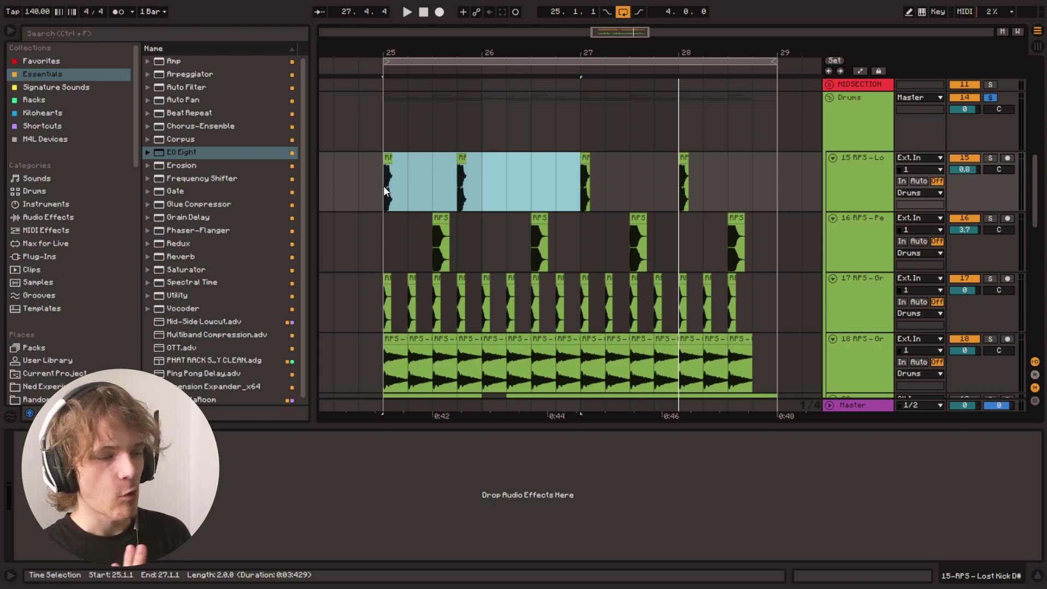
# Step: Return the insert marker to 25.1.1 and unsolo the Drums group
pyautogui.click(579, 180)
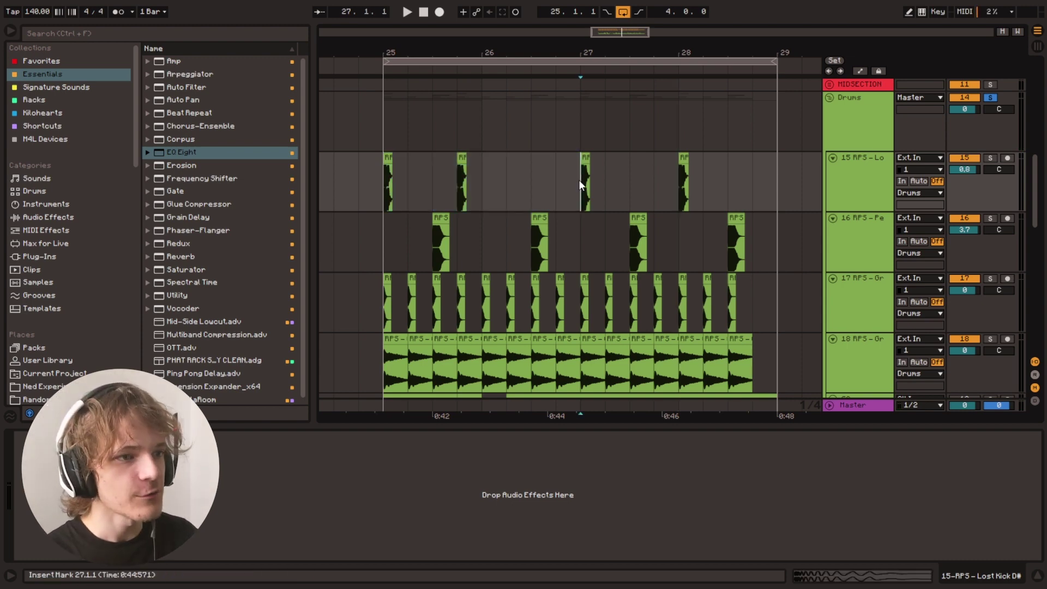
pyautogui.scroll(-1, 579, 180)
pyautogui.moveTo(621, 34); pyautogui.dragTo(625, 32)
pyautogui.scroll(3, 470, 199)
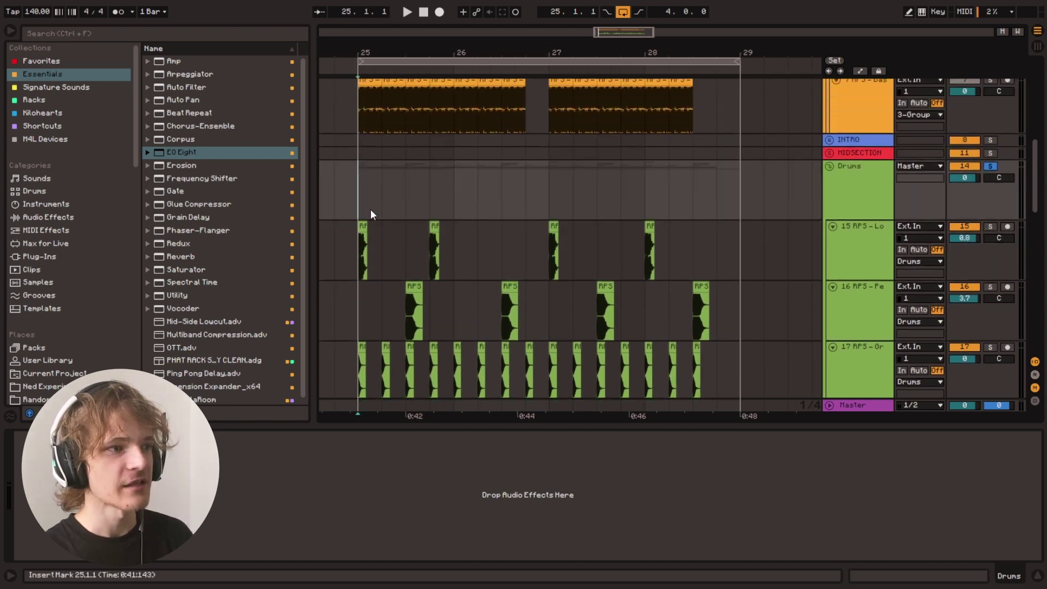
pyautogui.click(364, 256)
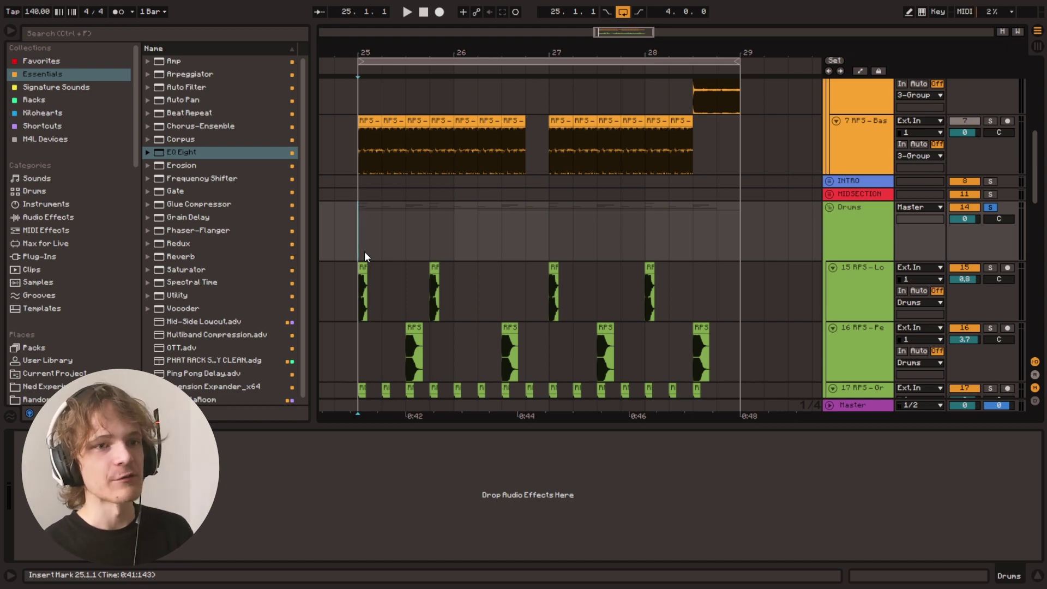
# Step: Move the kick clip on track 15 from 28.1.1 to 27.4.1
pyautogui.scroll(-5, 482, 240)
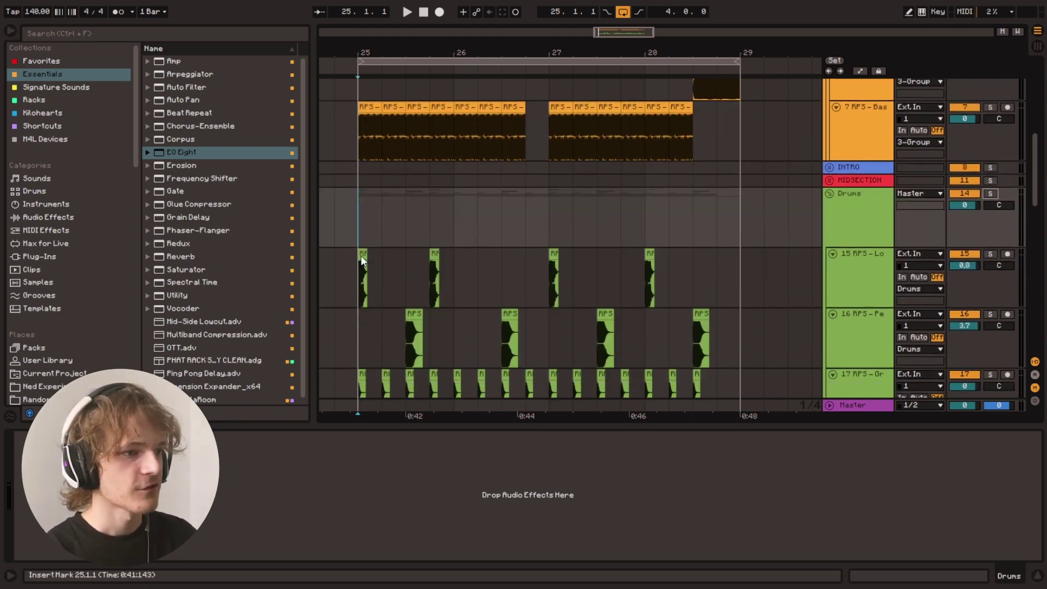
pyautogui.moveTo(646, 142); pyautogui.dragTo(667, 142)
pyautogui.hotkey('ctrl', 'x')
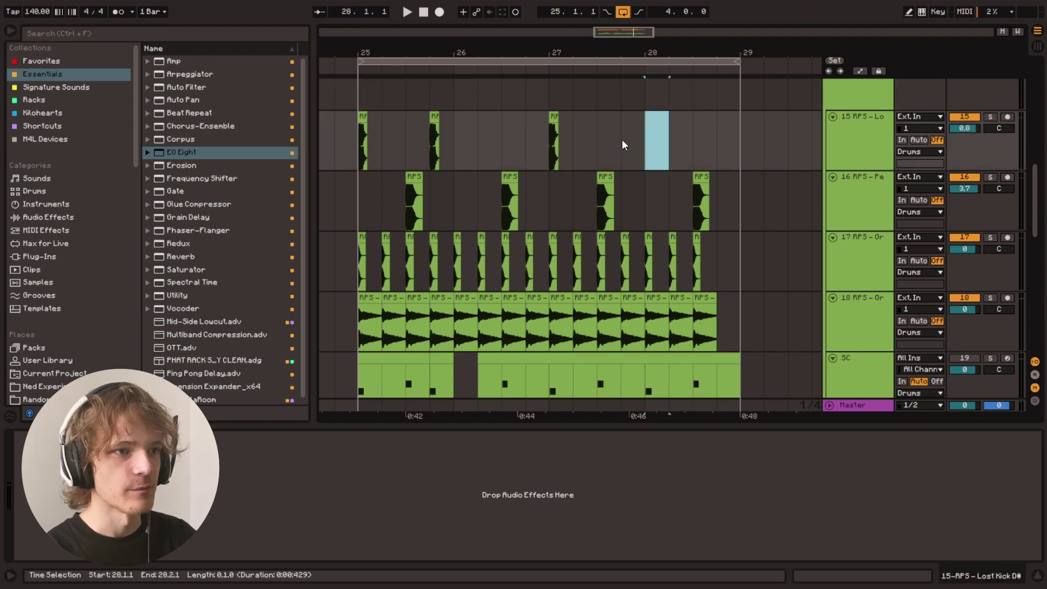
pyautogui.click(621, 140)
pyautogui.hotkey('ctrl', 'v')
# Step: Move the sidechain trigger on the SC track from 28.1.1 to 27.4.1
pyautogui.scroll(-4, 644, 322)
pyautogui.moveTo(646, 300); pyautogui.dragTo(667, 300)
pyautogui.click(620, 300)
pyautogui.scroll(4, 498, 310)
pyautogui.hotkey('ctrl', 'v')
pyautogui.scroll(1, 385, 234)
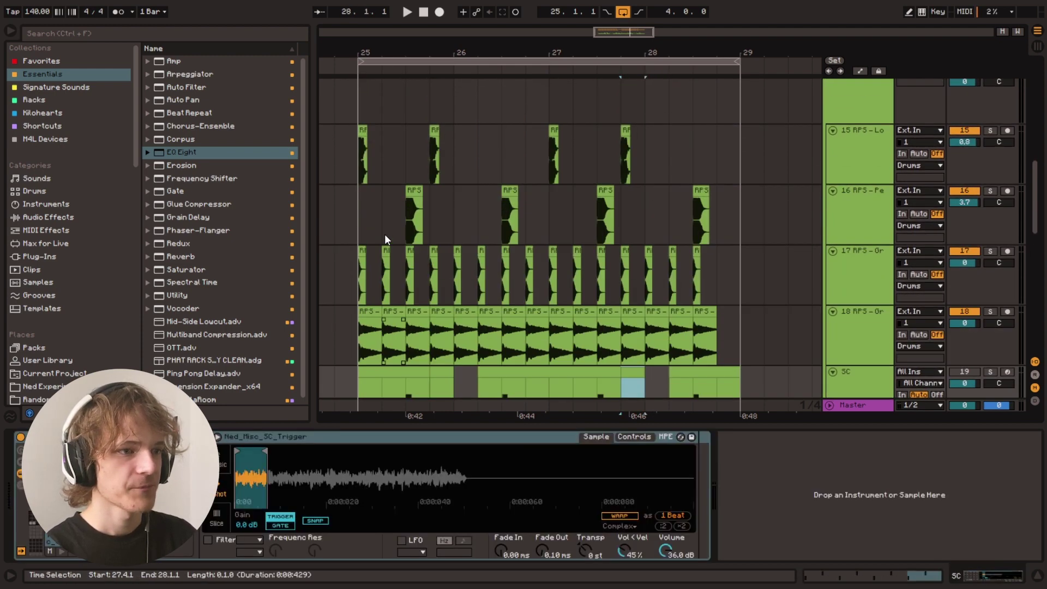
# Step: Play the four-bar drop from 25.1.1 and check the bass and drum tracks with the new kick rhythm
pyautogui.click(358, 166)
pyautogui.scroll(3, 357, 171)
pyautogui.click(356, 177)
pyautogui.press('space')
pyautogui.scroll(1, 359, 228)
pyautogui.scroll(4, 382, 237)
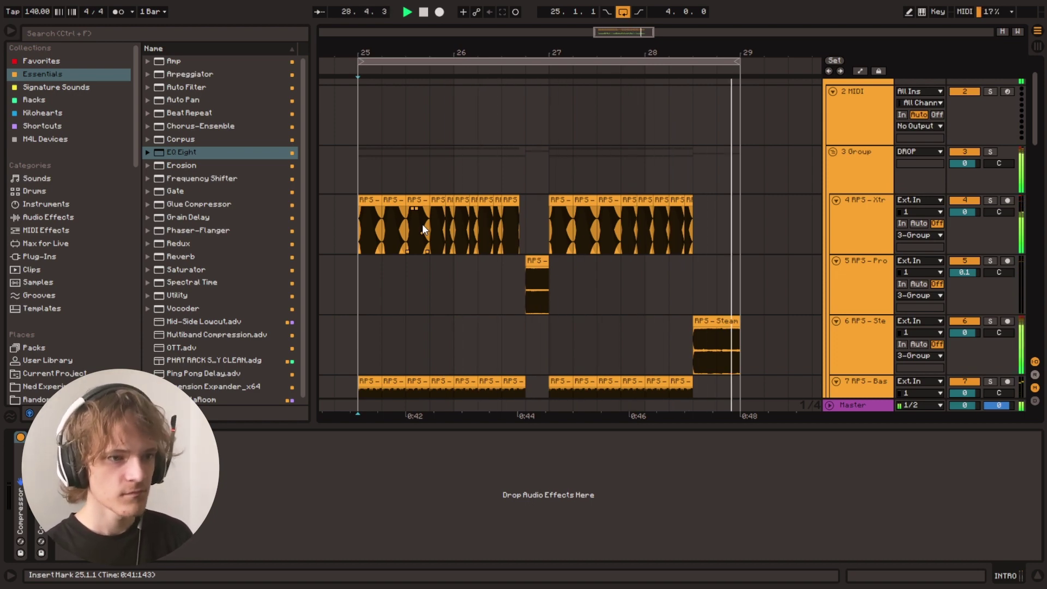
pyautogui.scroll(-15, 429, 240)
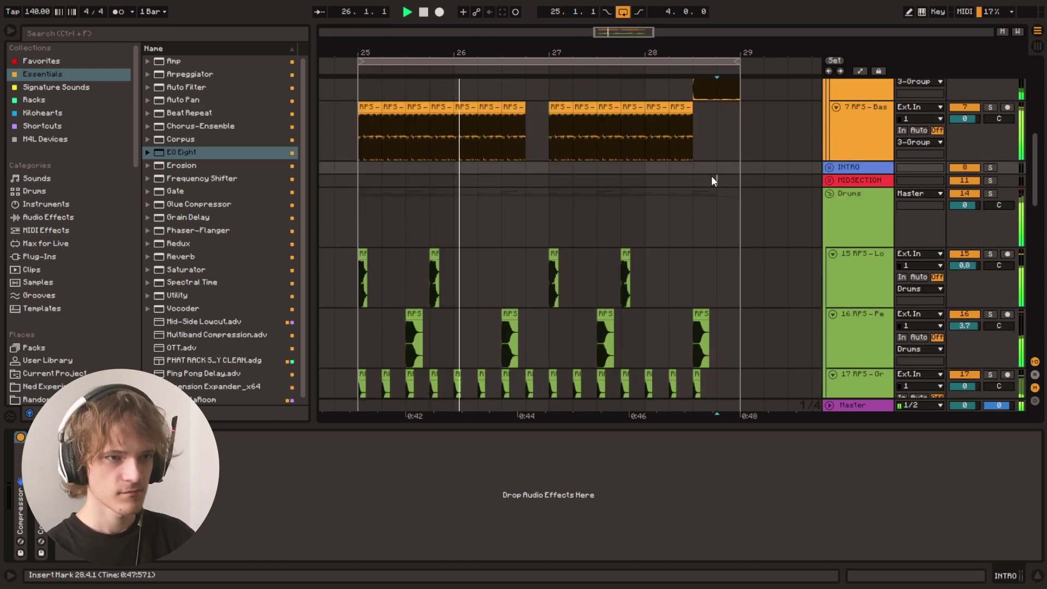
# Step: Stop playback and copy the kick clip from 27.4.1 to 28.4.3 using a 1/8 triplet grid
pyautogui.moveTo(638, 49); pyautogui.dragTo(428, 109)
pyautogui.click(388, 158)
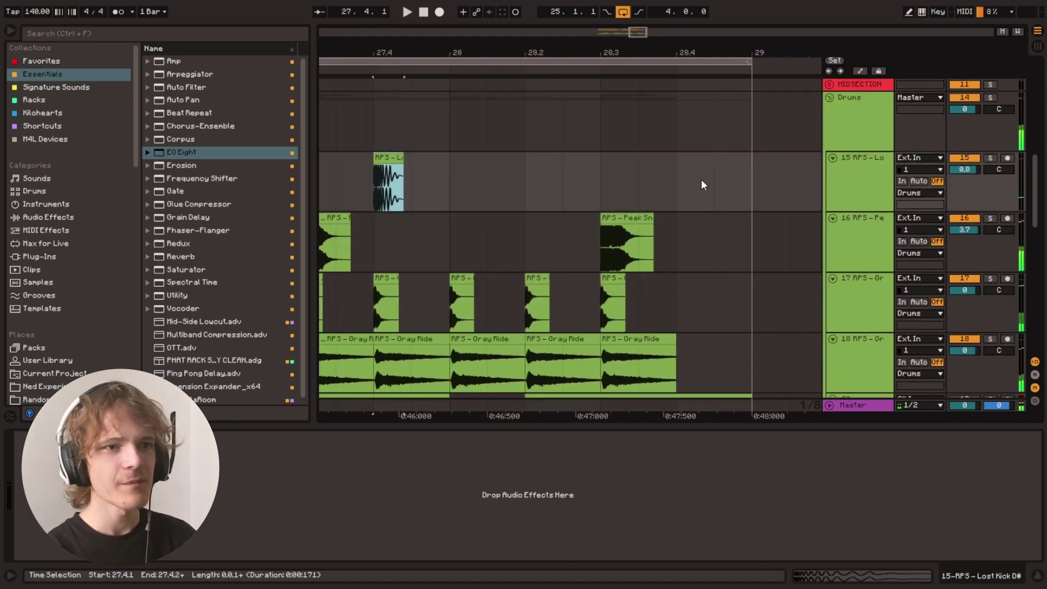
pyautogui.press('space')
pyautogui.scroll(4, 676, 183)
pyautogui.scroll(-1, 686, 191)
pyautogui.hotkey('ctrl', '3')
pyautogui.click(727, 313)
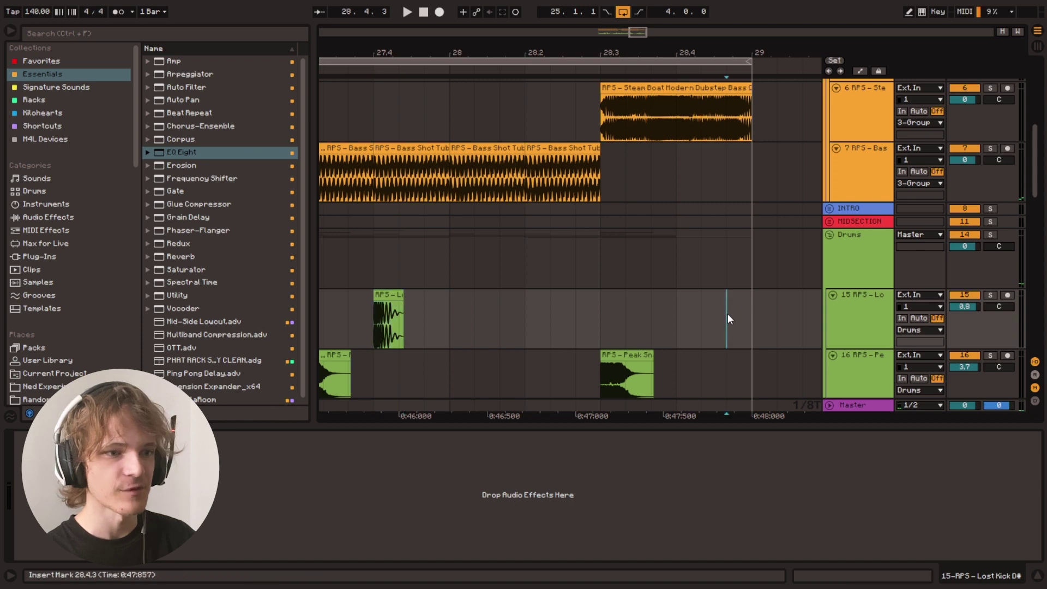
pyautogui.hotkey('ctrl', 'v')
pyautogui.click(722, 319)
# Step: Add a Utility device at the end of the 3 Group's effect chain
pyautogui.scroll(2, 791, 229)
pyautogui.click(868, 156)
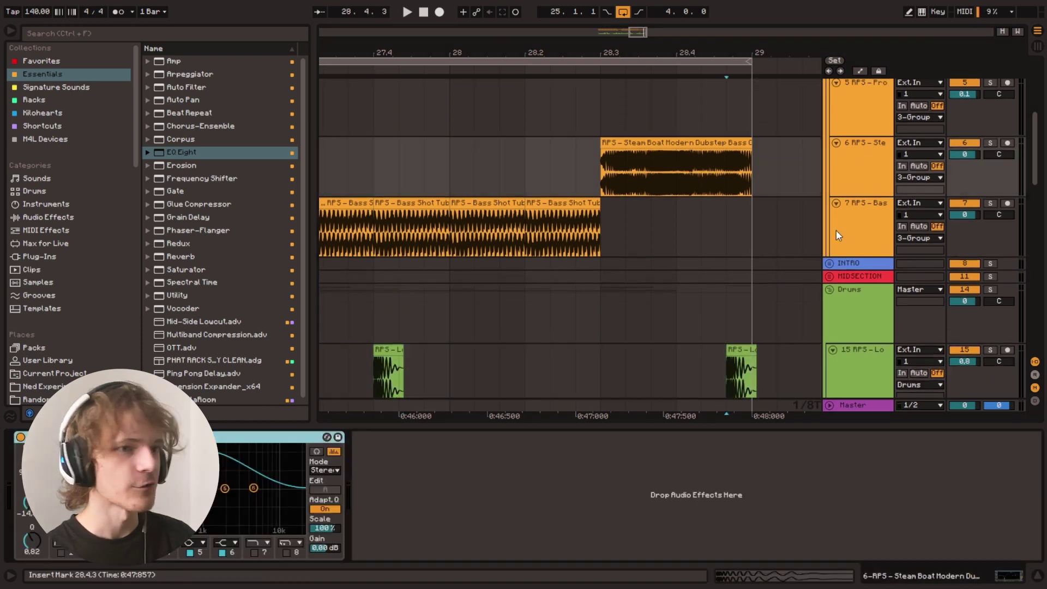
pyautogui.scroll(3, 859, 106)
pyautogui.click(859, 109)
pyautogui.click(180, 297)
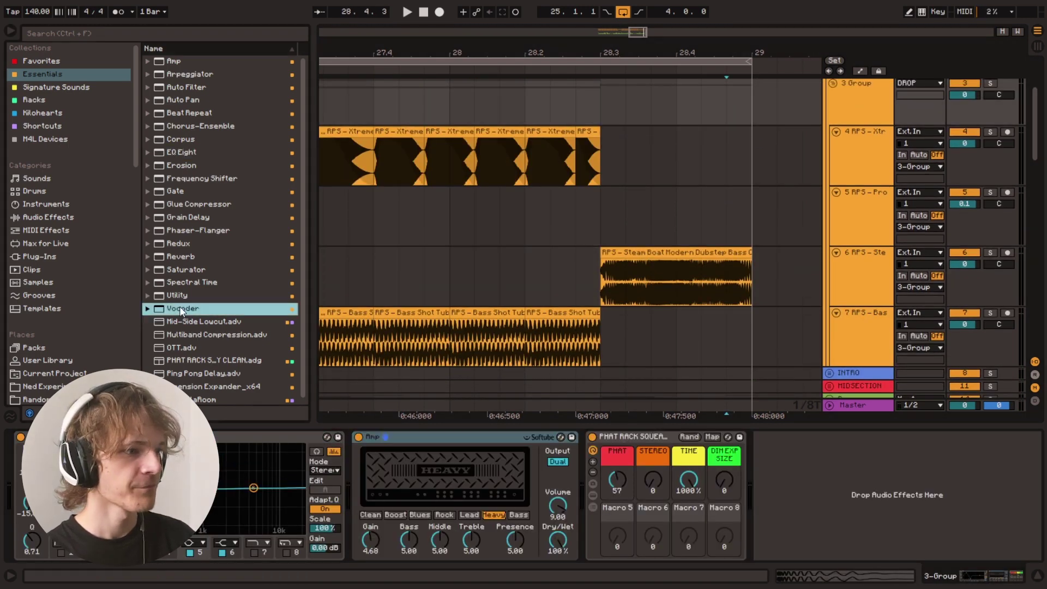
pyautogui.moveTo(185, 299); pyautogui.dragTo(839, 460)
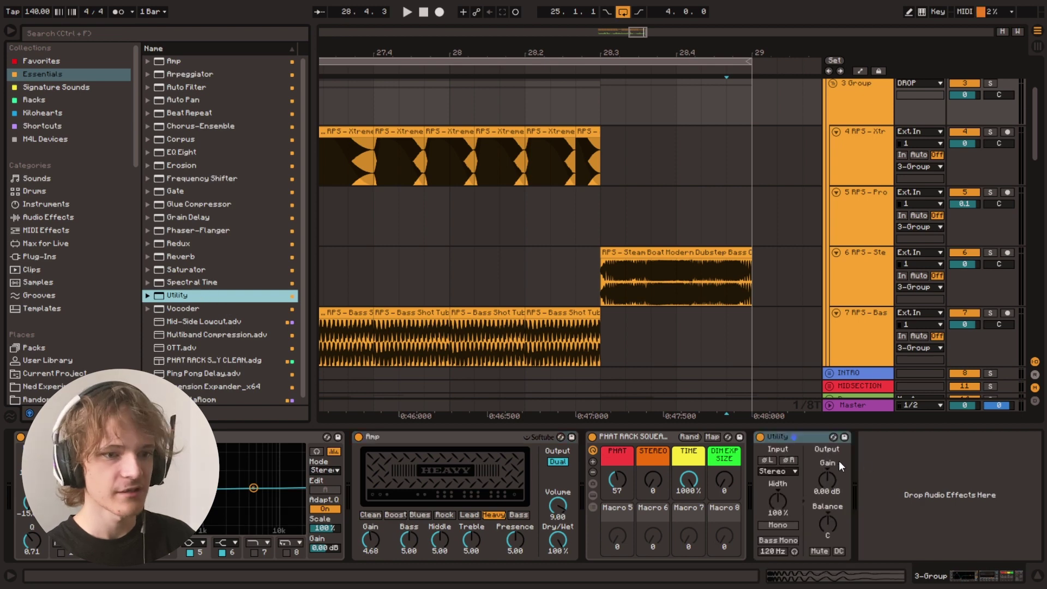
# Step: Show the Utility's Gain automation on the 3 Group in draw mode, and return to the plain arrangement lanes
pyautogui.press('a')
pyautogui.doubleClick(827, 473)
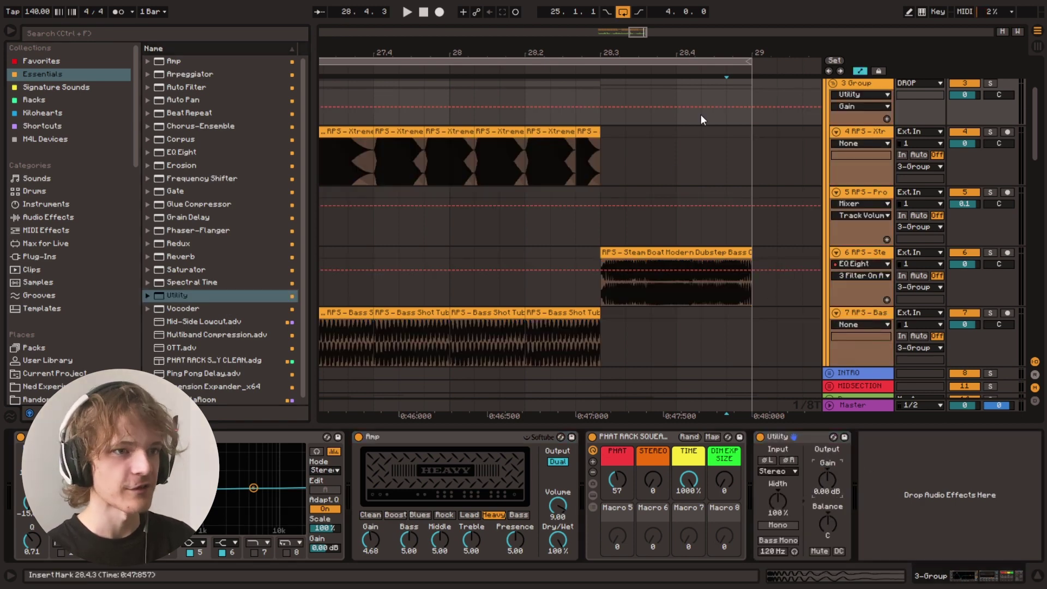
pyautogui.press('b')
pyautogui.press('a')
pyautogui.click(498, 98)
# Step: Play the drop from 25.1.1 to check the basses with the drums, and stop playback
pyautogui.press('space')
pyautogui.moveTo(642, 34); pyautogui.dragTo(629, 38)
pyautogui.click(362, 210)
pyautogui.scroll(-5, 390, 256)
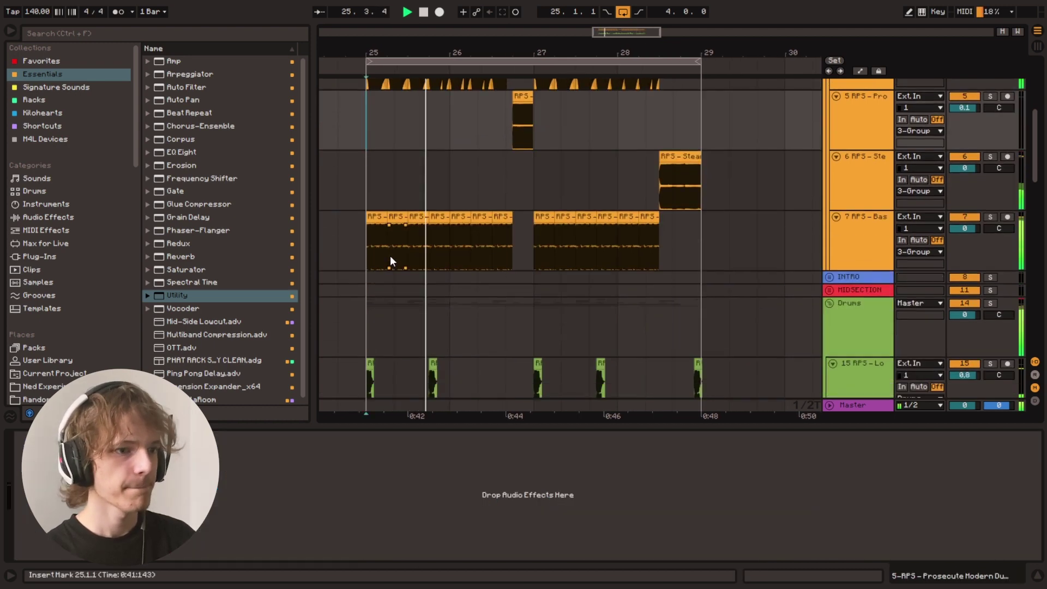
pyautogui.press('space')
# Step: Insert a new audio track below the Gray Ride track in the Drums group
pyautogui.scroll(-3, 760, 292)
pyautogui.click(858, 297)
pyautogui.hotkey('ctrl', 't')
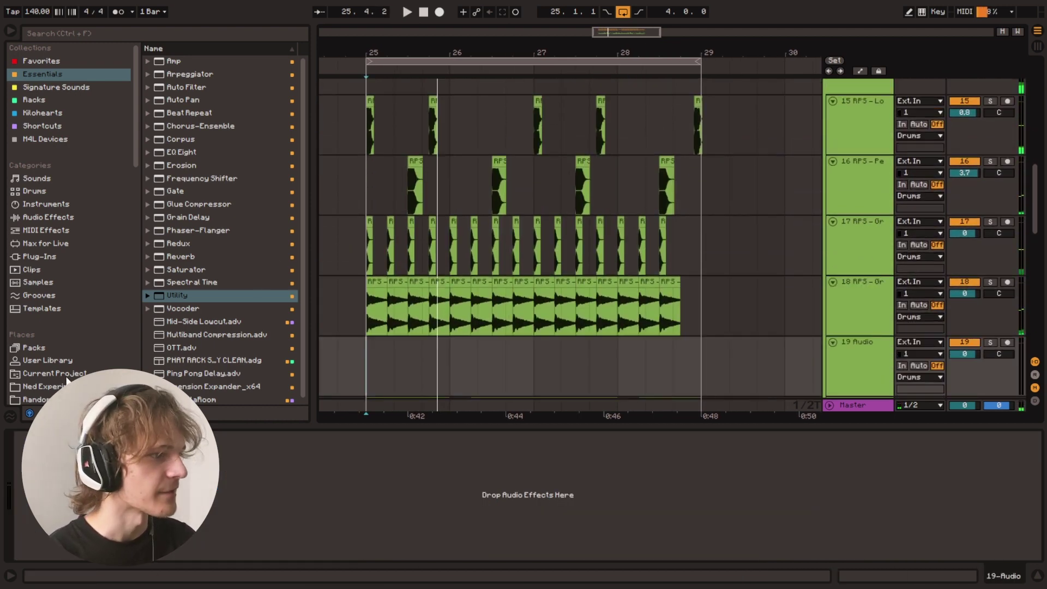
pyautogui.scroll(-1, 67, 365)
# Step: Browse the RPS Vids place, collapse Modern Dubstep One Shots and expand Drum Content in The Bass Toolkit
pyautogui.click(53, 385)
pyautogui.scroll(1, 233, 170)
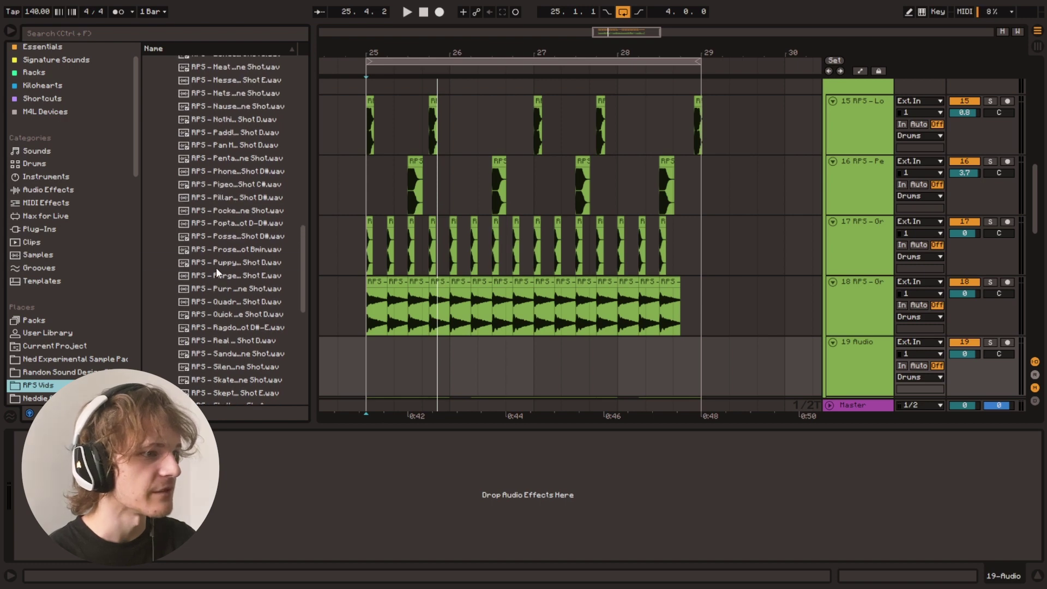
pyautogui.click(216, 265)
pyautogui.scroll(3, 229, 273)
pyautogui.scroll(15, 230, 272)
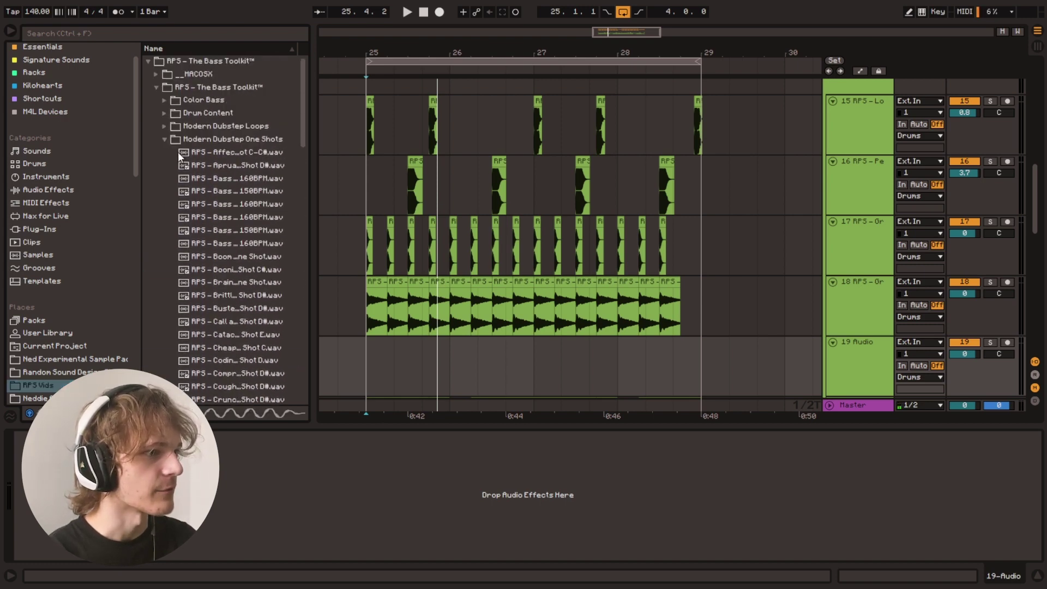
pyautogui.click(185, 139)
pyautogui.click(165, 113)
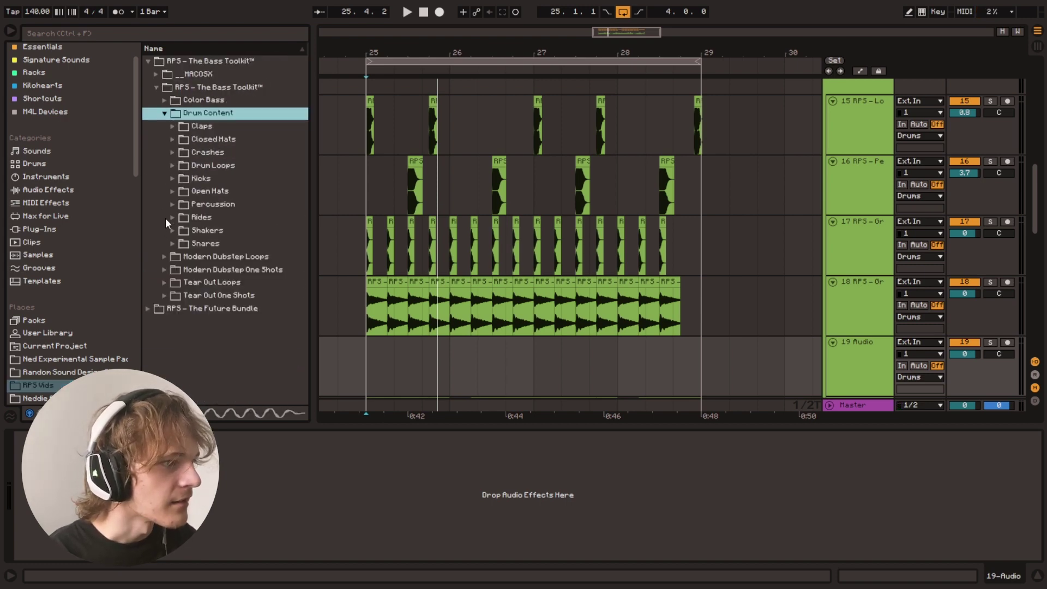
# Step: Audition samples in the Crashes folder and place RPS - Essential Crash at 25.1.1 on the new audio track
pyautogui.click(171, 153)
pyautogui.click(213, 218)
pyautogui.click(215, 231)
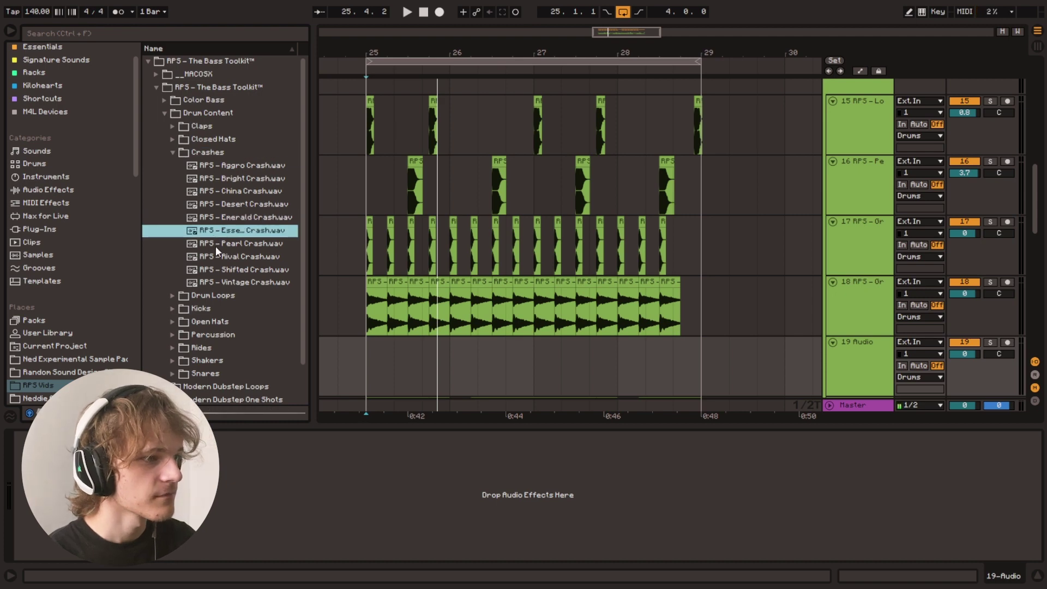
pyautogui.moveTo(217, 231); pyautogui.dragTo(369, 350)
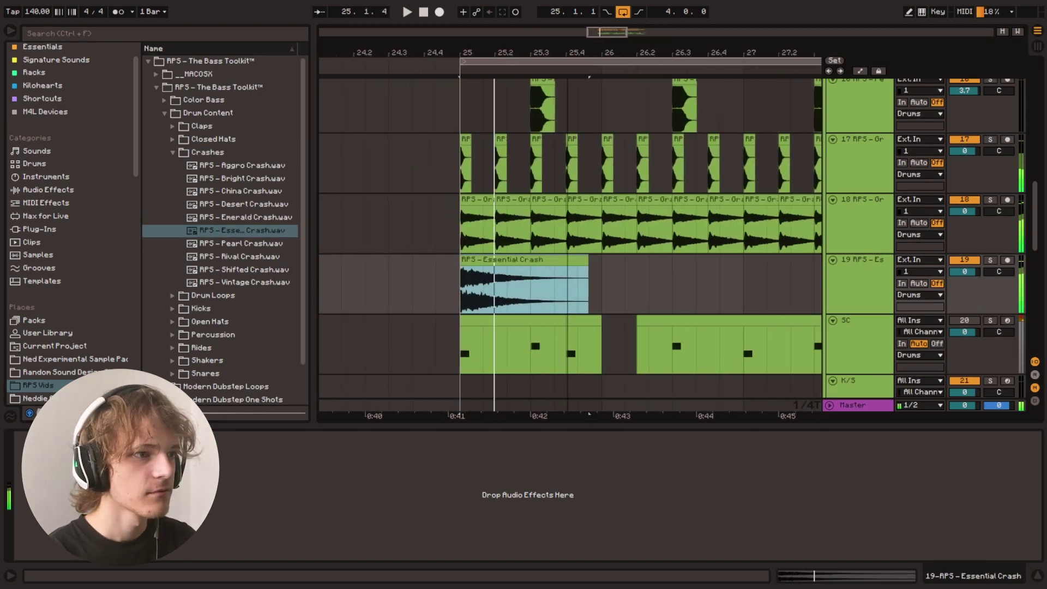
# Step: Fade in the Essential Crash clip and trim it to one beat by splitting it at 25.2.1 and deleting the remainder
pyautogui.moveTo(504, 53); pyautogui.dragTo(505, 59)
pyautogui.moveTo(454, 268); pyautogui.dragTo(476, 297)
pyautogui.click(481, 278)
pyautogui.click(492, 277)
pyautogui.hotkey('ctrl', 'e')
pyautogui.click(500, 261)
pyautogui.press('Delete')
# Step: Play the drop from 25.1.1 and raise the Gray Ride track's volume to 4.2 dB
pyautogui.click(463, 286)
pyautogui.press('space')
pyautogui.press('space')
pyautogui.press('space')
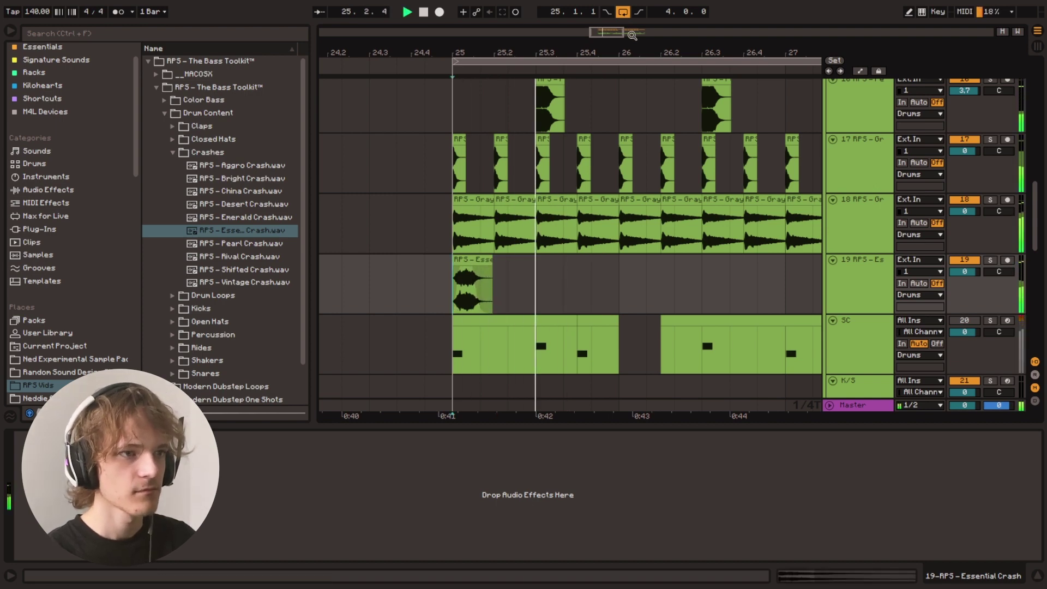
pyautogui.moveTo(629, 34); pyautogui.dragTo(627, 15)
pyautogui.moveTo(964, 211); pyautogui.dragTo(964, 204)
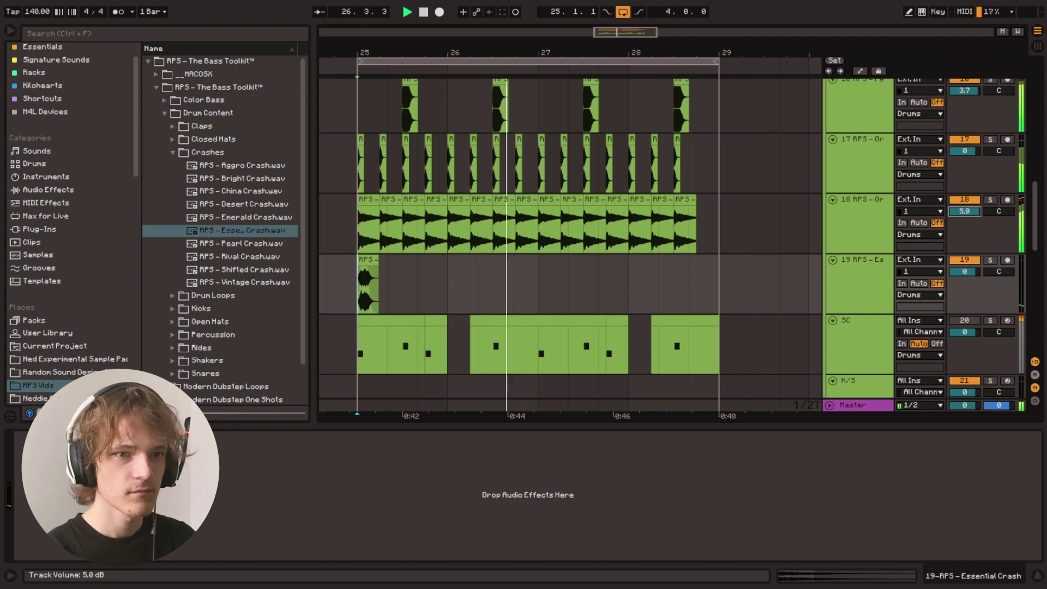
# Step: Keep the drop playing while checking the crash, drum and bass tracks, and set the insert marker at 25.1.1
pyautogui.scroll(1, 611, 287)
pyautogui.click(552, 311)
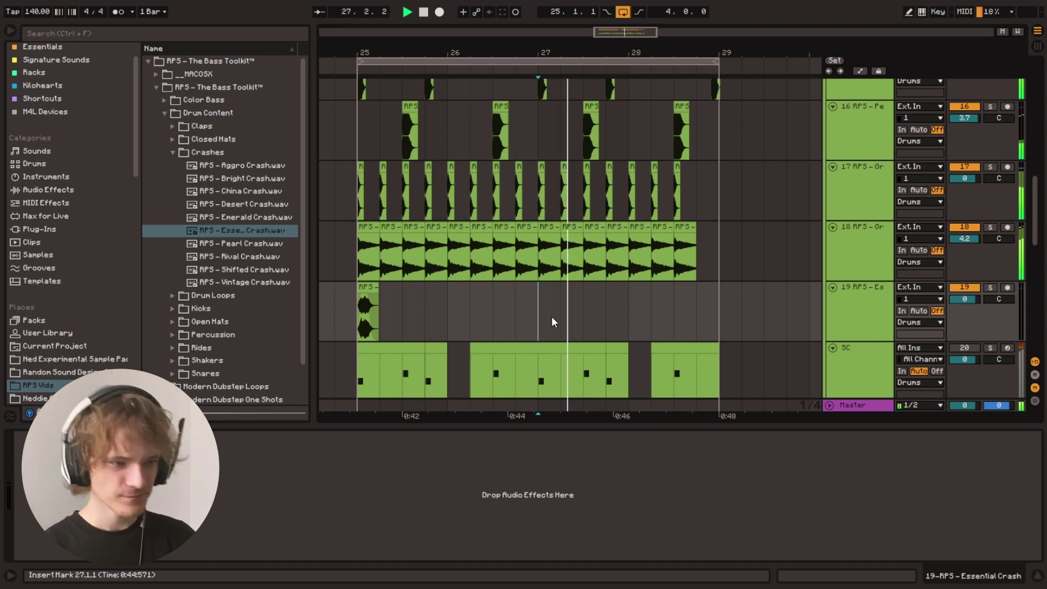
pyautogui.scroll(7, 480, 276)
pyautogui.click(349, 167)
pyautogui.scroll(4, 354, 180)
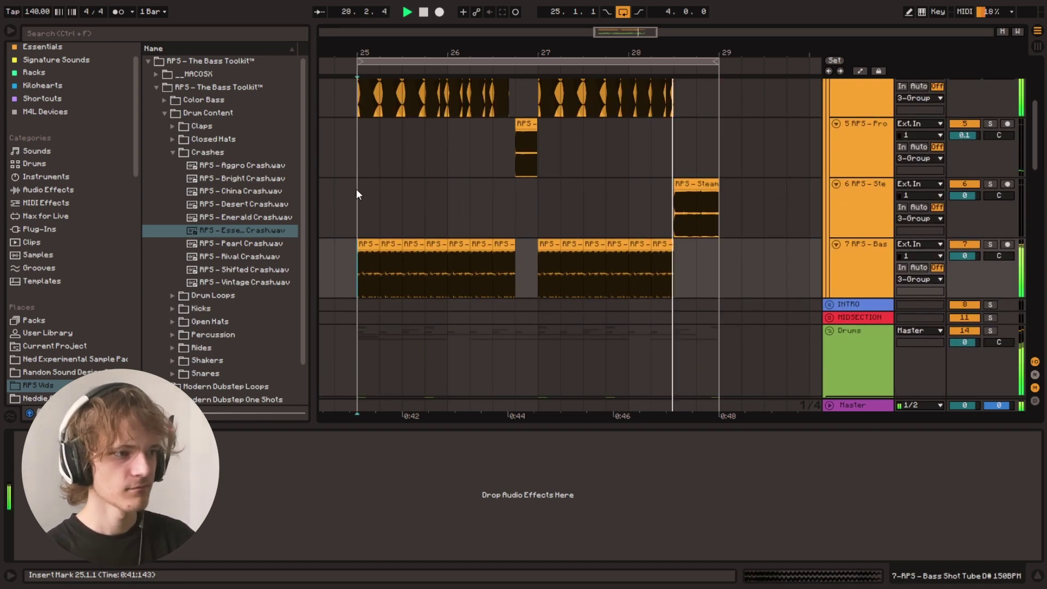
pyautogui.click(356, 190)
pyautogui.scroll(4, 354, 229)
pyautogui.scroll(3, 368, 162)
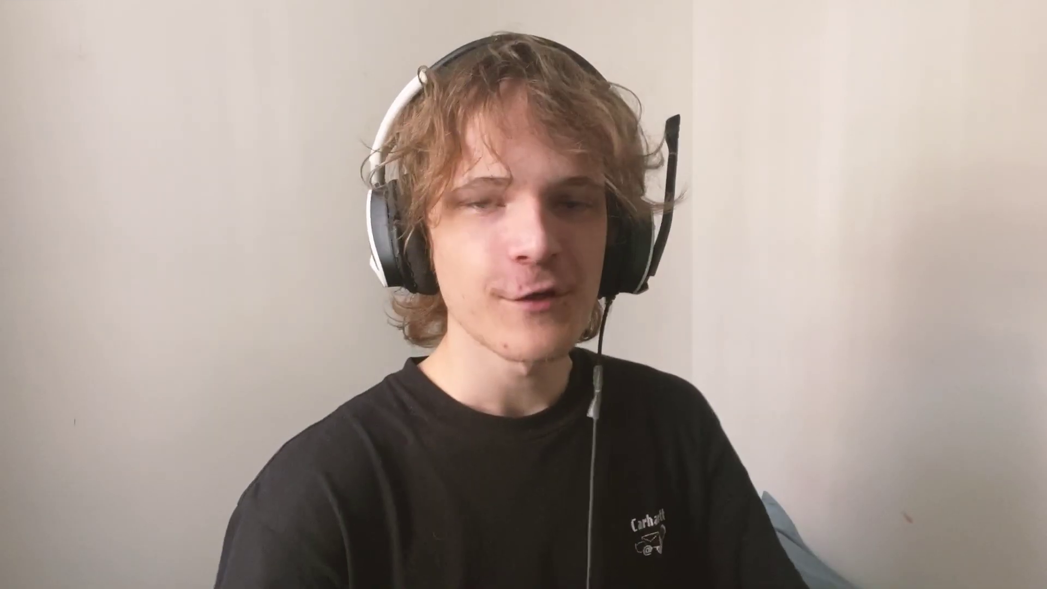